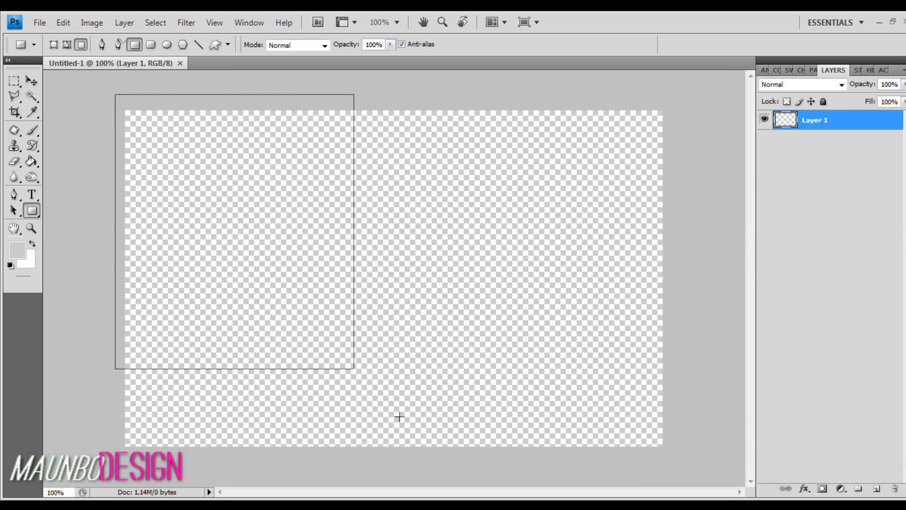
# Set the foreground colour to a light grey and cover the whole canvas of Layer 1 with a filled rectangle.
pyautogui.press('i')
pyautogui.click(17, 250)
pyautogui.moveTo(622, 298); pyautogui.dragTo(622, 286)
pyautogui.press('Return')
pyautogui.moveTo(682, 95); pyautogui.dragTo(131, 426)
# On a new layer, paint one soft white spot in the canvas centre with a 569 px brush at 0% hardness.
pyautogui.click(32, 243)
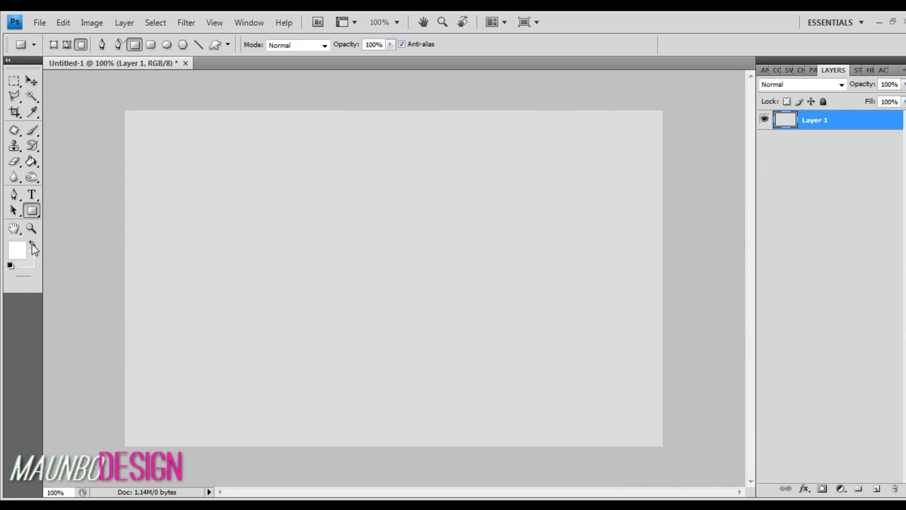
pyautogui.click(31, 131)
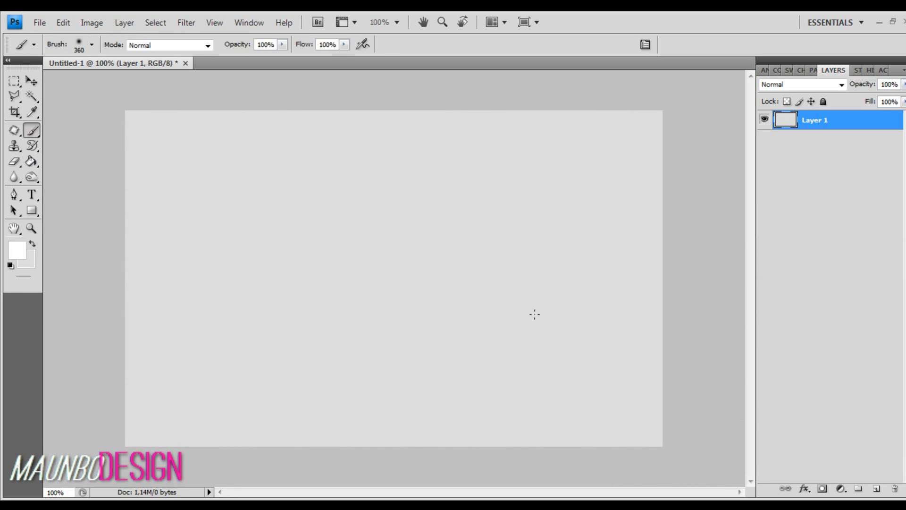
pyautogui.click(877, 489)
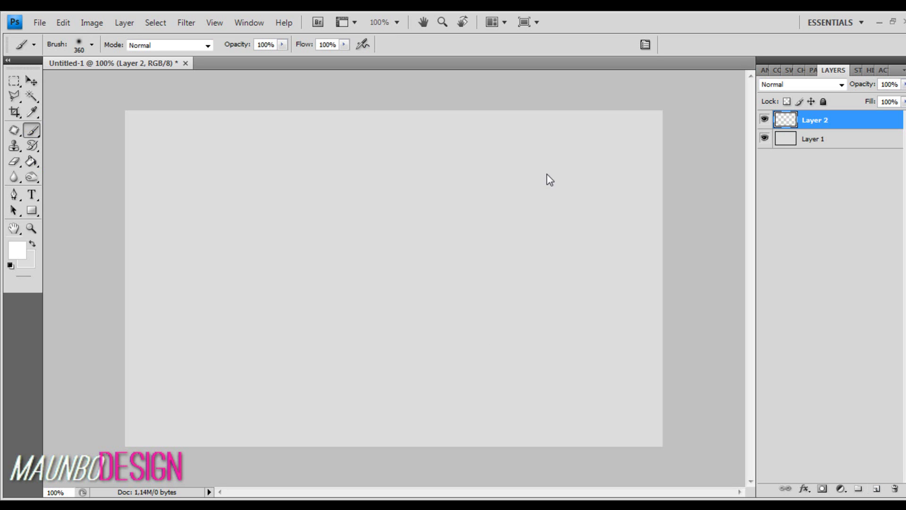
pyautogui.click(92, 45)
pyautogui.moveTo(134, 81); pyautogui.dragTo(136, 81)
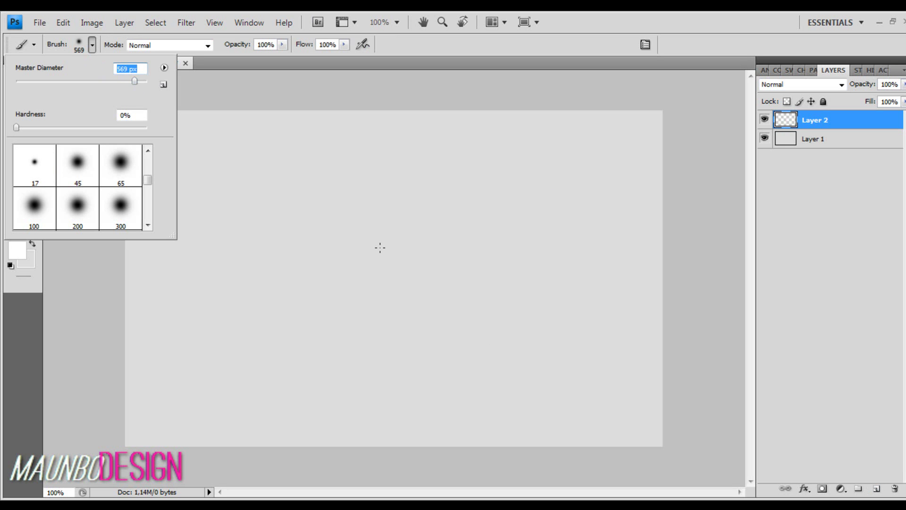
pyautogui.click(379, 268)
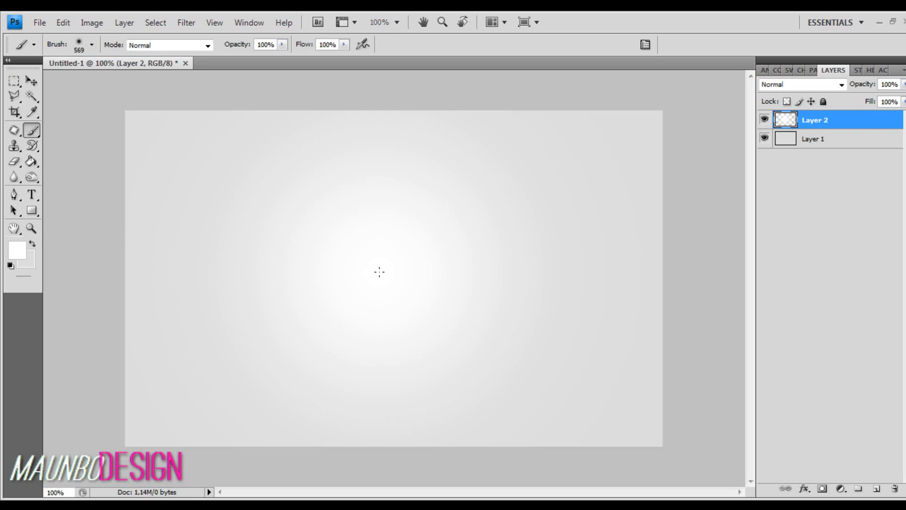
# Lower the opacity of the white glow layer to 50% in its blending options.
pyautogui.doubleClick(867, 123)
pyautogui.moveTo(735, 95); pyautogui.dragTo(747, 273)
pyautogui.click(789, 325)
pyautogui.moveTo(804, 334); pyautogui.dragTo(798, 335)
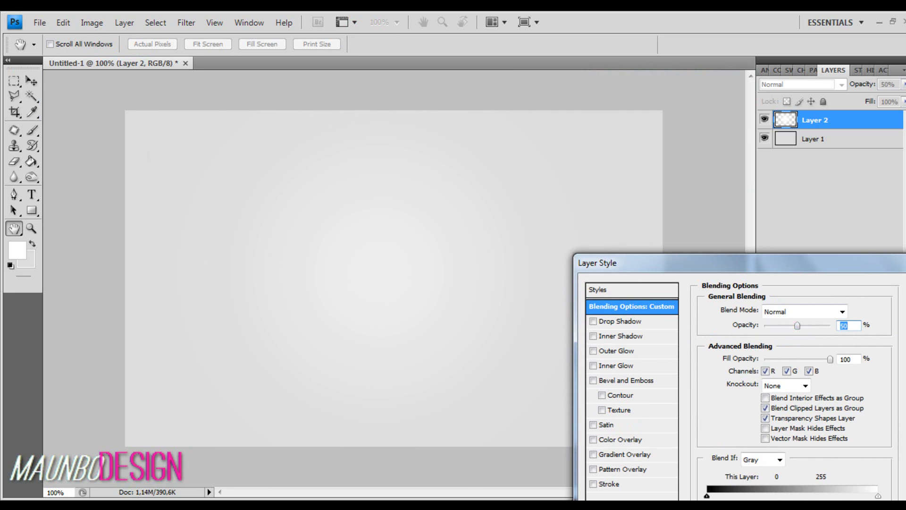
pyautogui.press('Return')
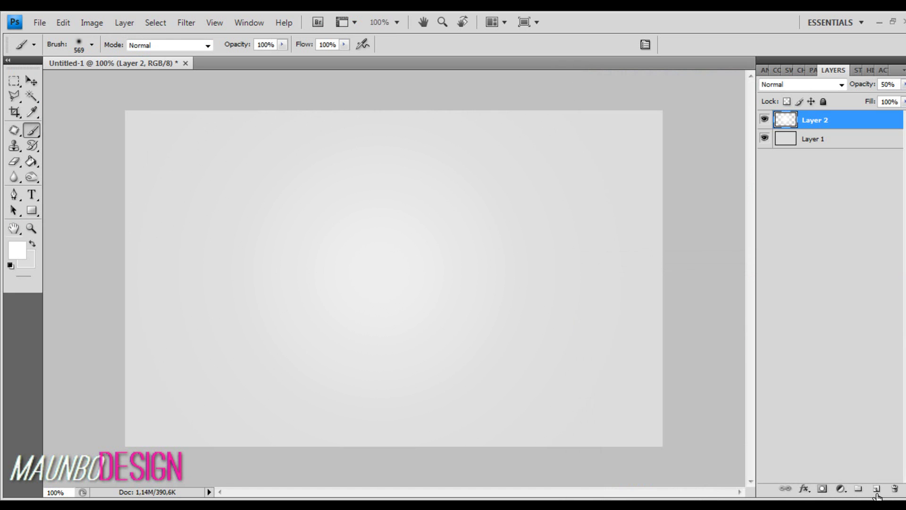
# Add a new layer and place the tiger image file 1 into the document.
pyautogui.click(876, 489)
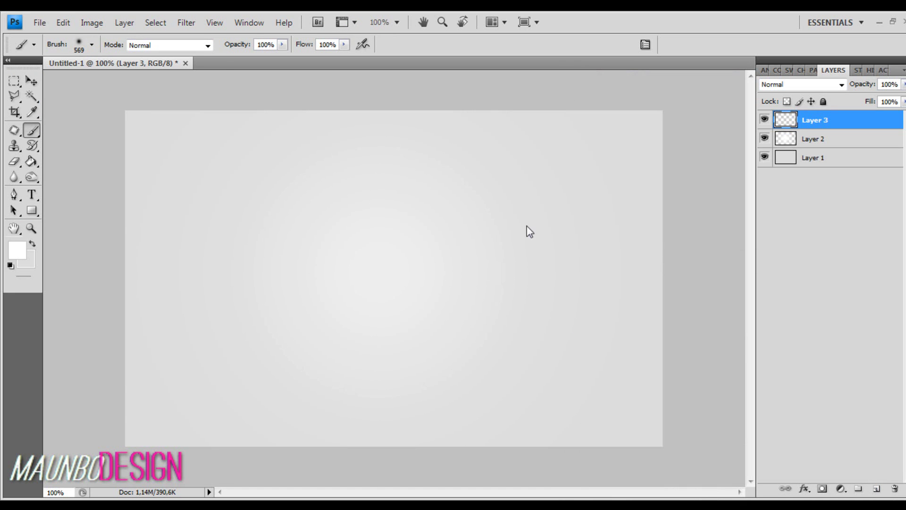
pyautogui.click(51, 22)
pyautogui.click(73, 258)
pyautogui.doubleClick(113, 101)
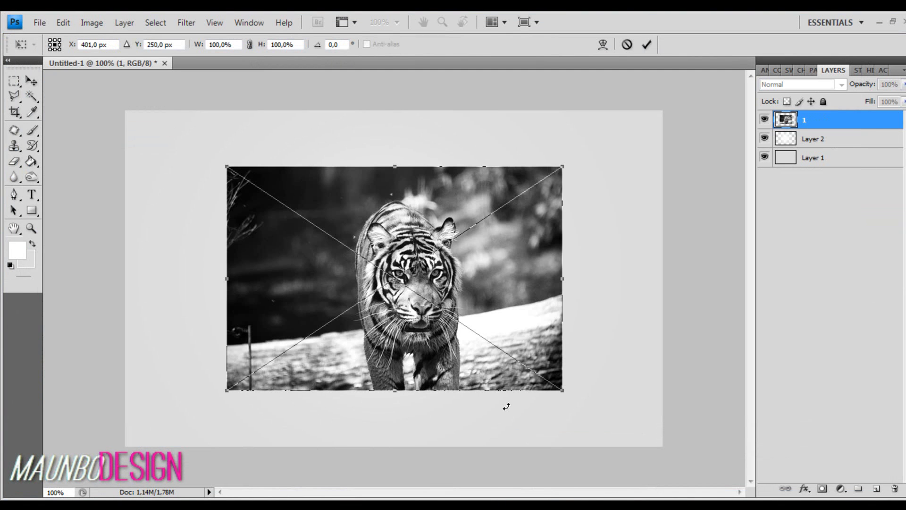
# Scale the placed tiger image to 80% width and height, commit the placement and move it near the canvas centre.
pyautogui.moveTo(562, 391); pyautogui.dragTo(533, 371)
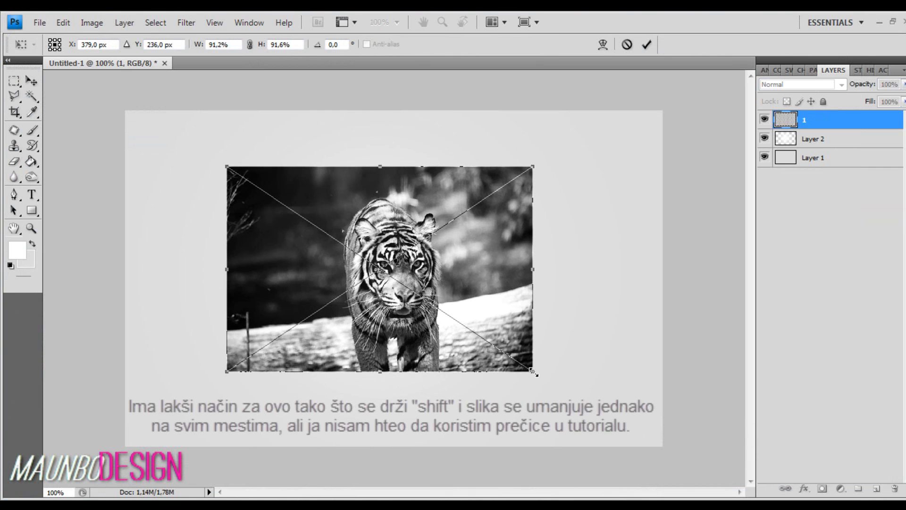
pyautogui.click(294, 45)
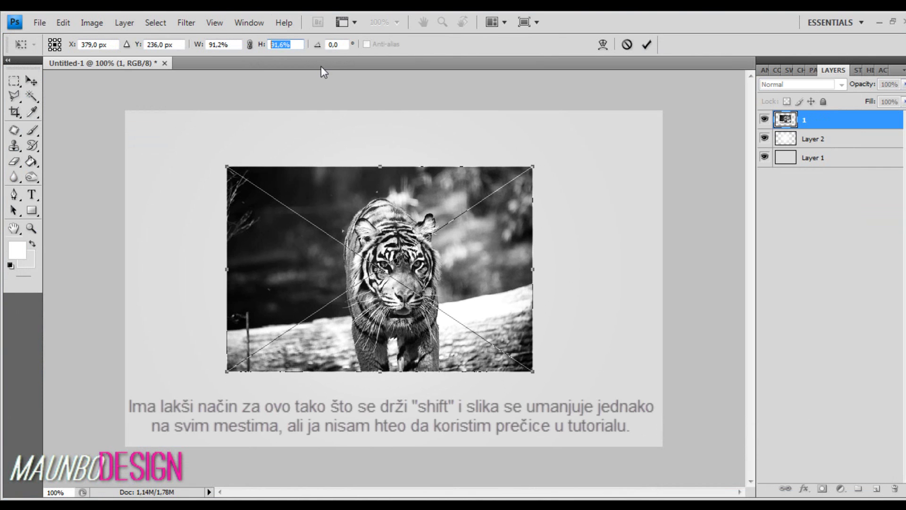
pyautogui.write('80')
pyautogui.click(222, 44)
pyautogui.write('80')
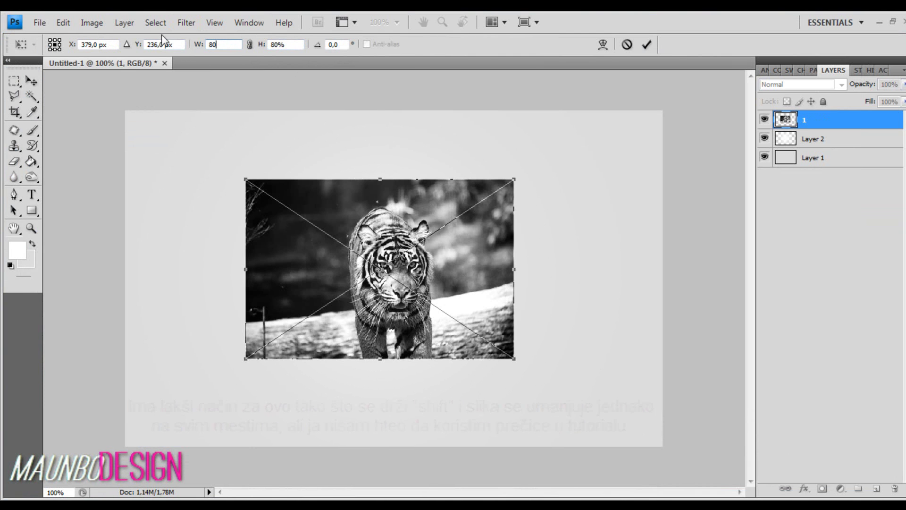
pyautogui.click(31, 80)
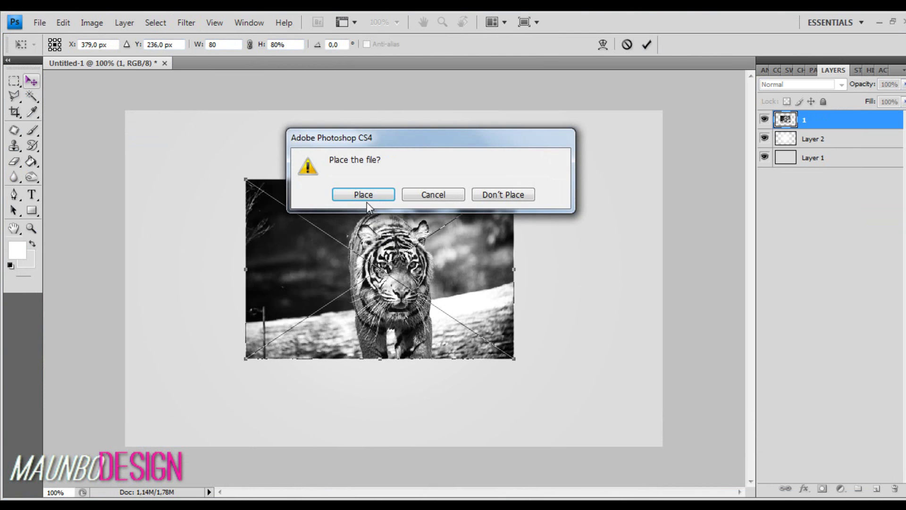
pyautogui.press('Return')
pyautogui.moveTo(395, 270)
pyautogui.mouseDown()
pyautogui.moveTo(411, 277)
pyautogui.moveTo(384, 267)
pyautogui.mouseUp()
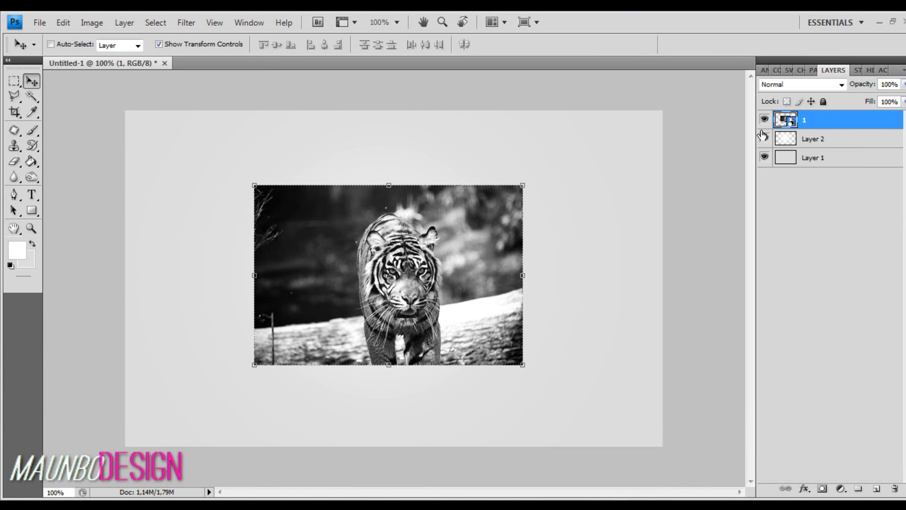
# Add an outside stroke to the tiger layer with colour 8f8f8f and a size of 1 px.
pyautogui.doubleClick(838, 121)
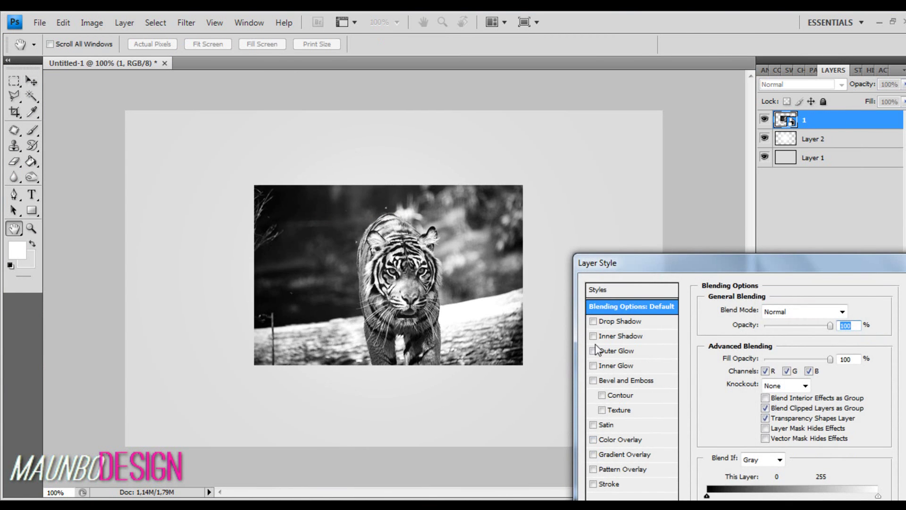
pyautogui.moveTo(616, 262); pyautogui.dragTo(612, 213)
pyautogui.click(590, 434)
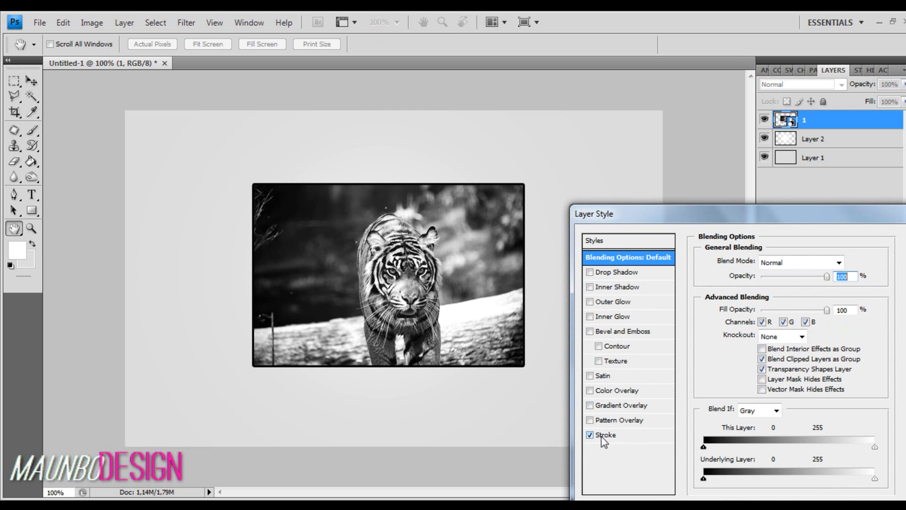
pyautogui.click(603, 435)
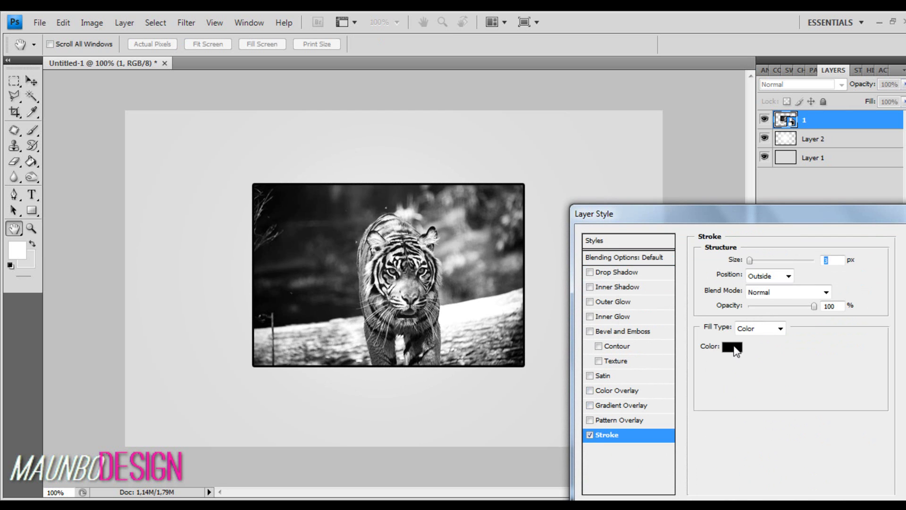
pyautogui.click(733, 348)
pyautogui.moveTo(620, 284)
pyautogui.mouseDown()
pyautogui.moveTo(618, 349)
pyautogui.moveTo(623, 338)
pyautogui.mouseUp()
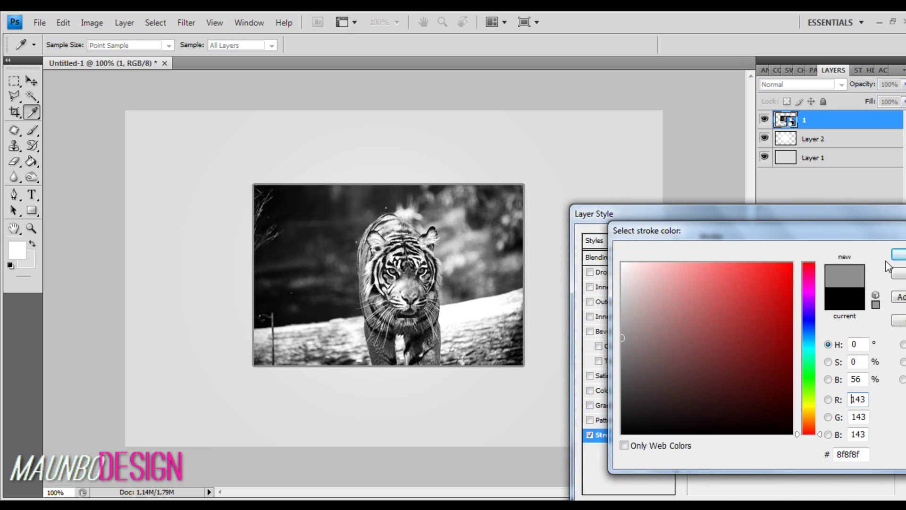
pyautogui.click(898, 254)
pyautogui.moveTo(778, 259); pyautogui.dragTo(747, 261)
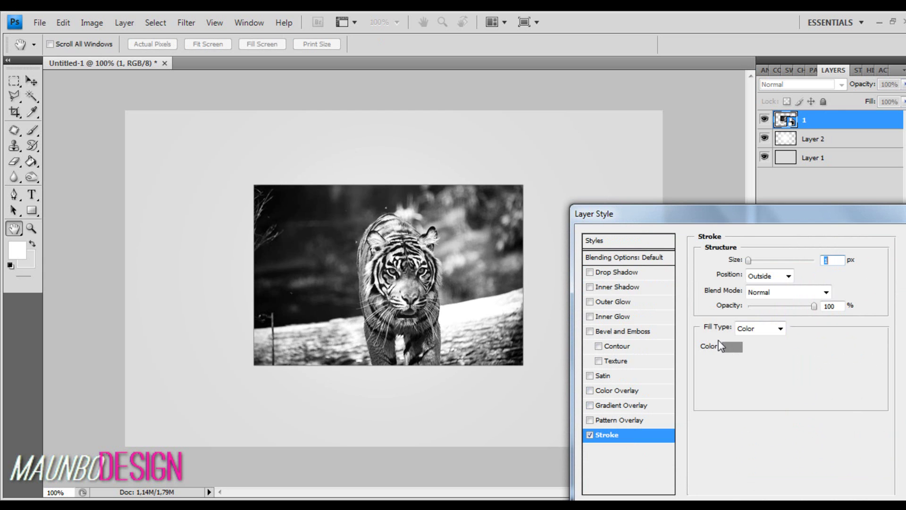
# Change the tiger layer's stroke colour to dark grey, apply the style and convert the layer to a smart object.
pyautogui.click(732, 348)
pyautogui.click(684, 333)
pyautogui.click(623, 433)
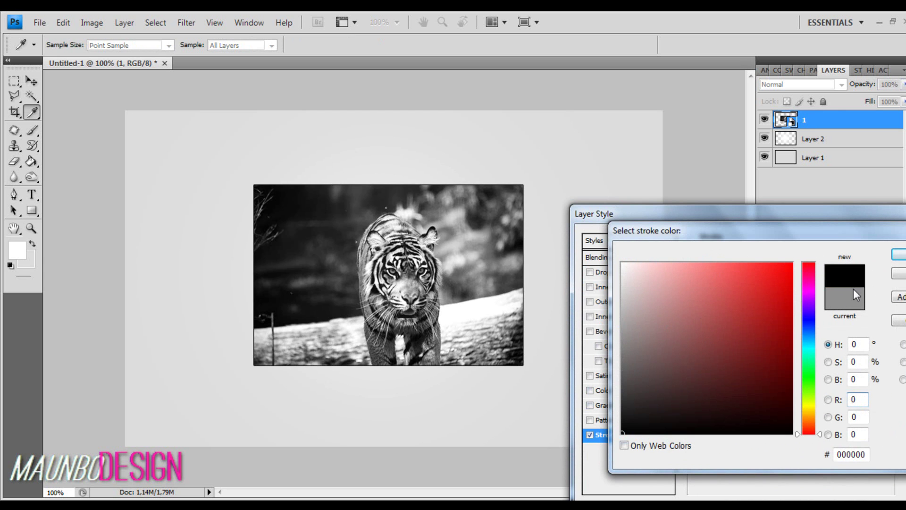
pyautogui.moveTo(623, 420)
pyautogui.mouseDown()
pyautogui.moveTo(601, 424)
pyautogui.moveTo(588, 379)
pyautogui.mouseUp()
pyautogui.moveTo(636, 397); pyautogui.dragTo(742, 387)
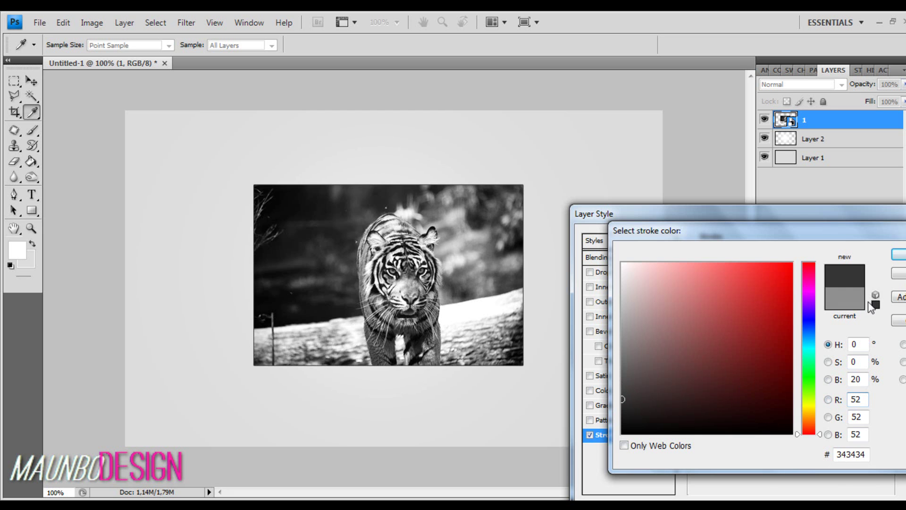
pyautogui.moveTo(690, 405); pyautogui.dragTo(689, 391)
pyautogui.click(899, 254)
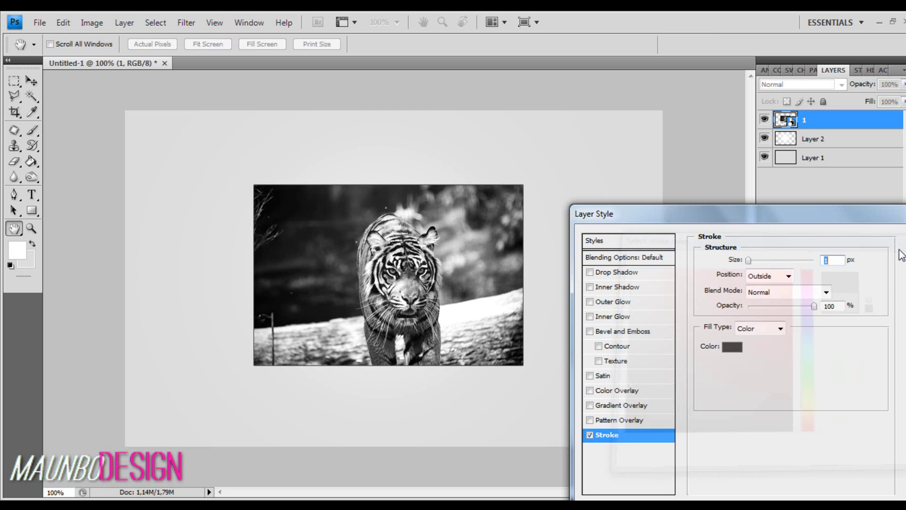
pyautogui.press('Return')
pyautogui.rightClick(813, 124)
pyautogui.click(829, 197)
# Add a white ffffff outside stroke of 8 px around the tiger smart object.
pyautogui.doubleClick(838, 123)
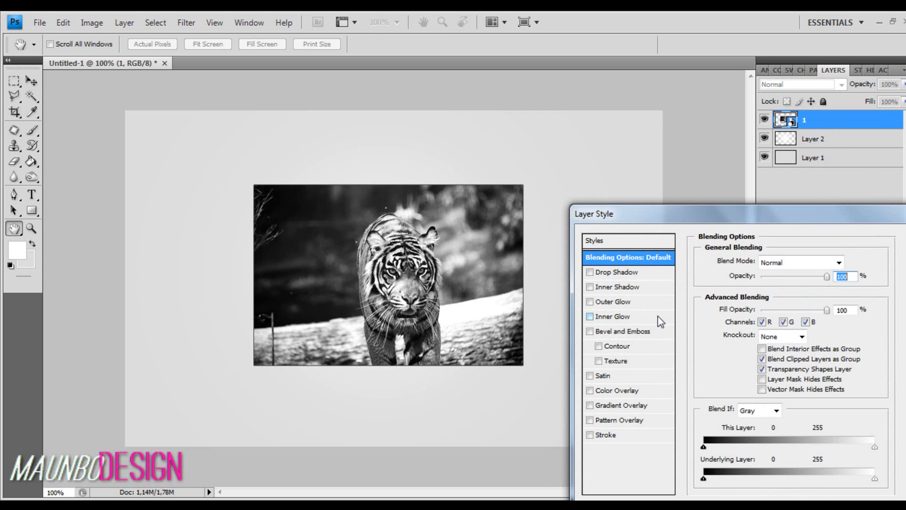
pyautogui.click(590, 435)
pyautogui.click(609, 435)
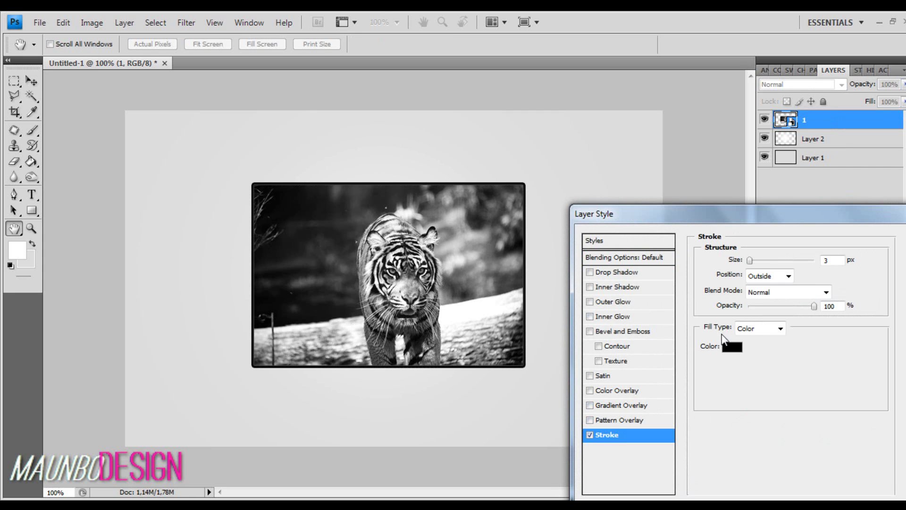
pyautogui.click(732, 347)
pyautogui.click(623, 264)
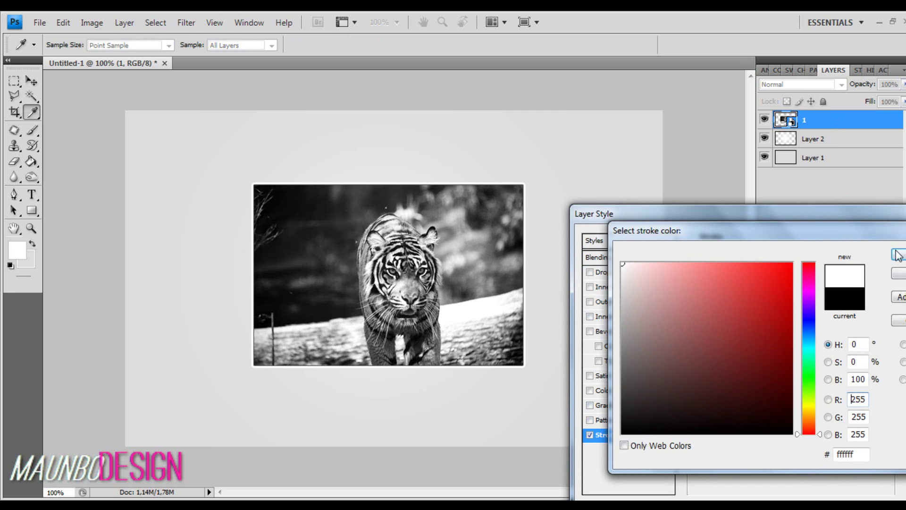
pyautogui.click(899, 252)
pyautogui.moveTo(749, 259); pyautogui.dragTo(754, 260)
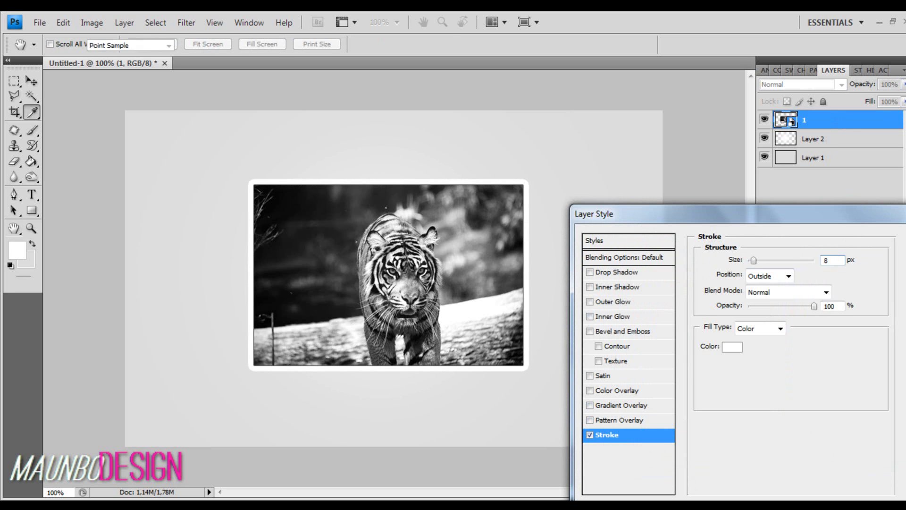
pyautogui.press('Return')
# Convert the white-framed tiger layer to a smart object.
pyautogui.press('v')
pyautogui.rightClick(829, 122)
pyautogui.click(830, 204)
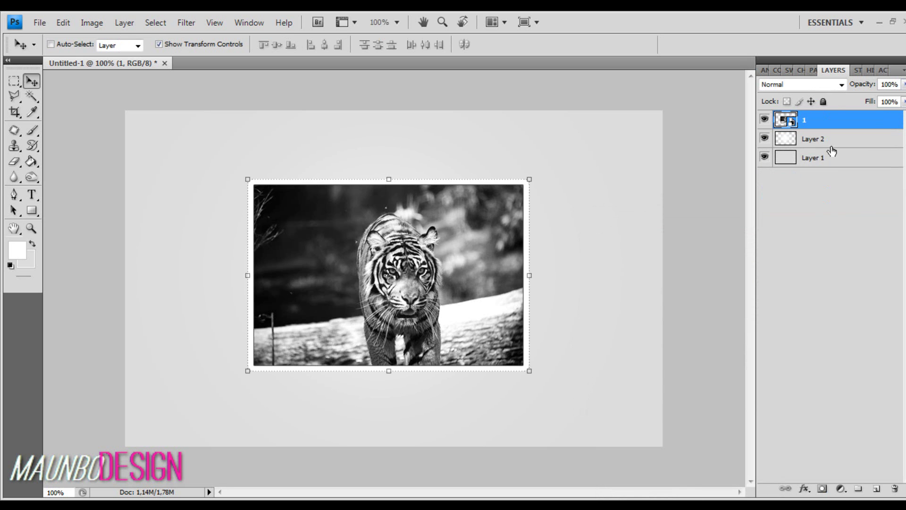
# Add a faint inner shadow with 0 px distance and 24 px size to the framed tiger layer, and convert it to a smart object.
pyautogui.doubleClick(826, 118)
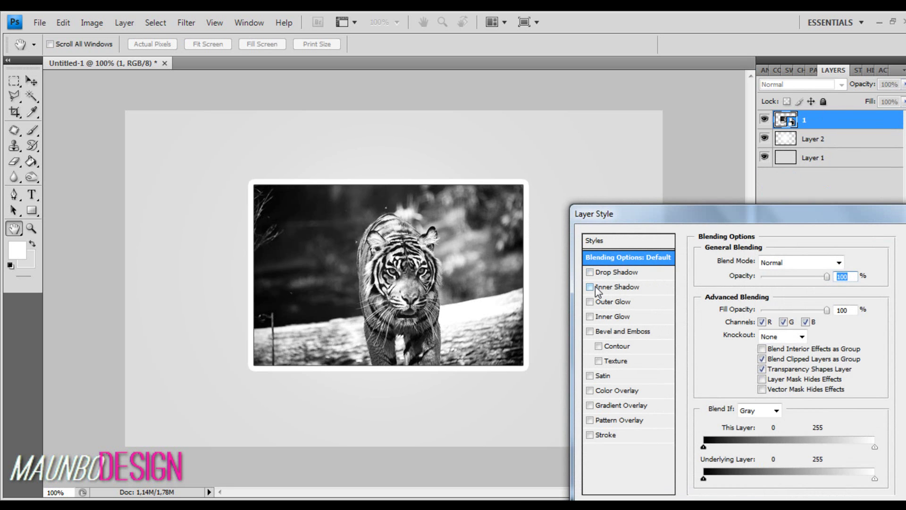
pyautogui.click(597, 288)
pyautogui.moveTo(753, 316); pyautogui.dragTo(758, 345)
pyautogui.click(772, 278)
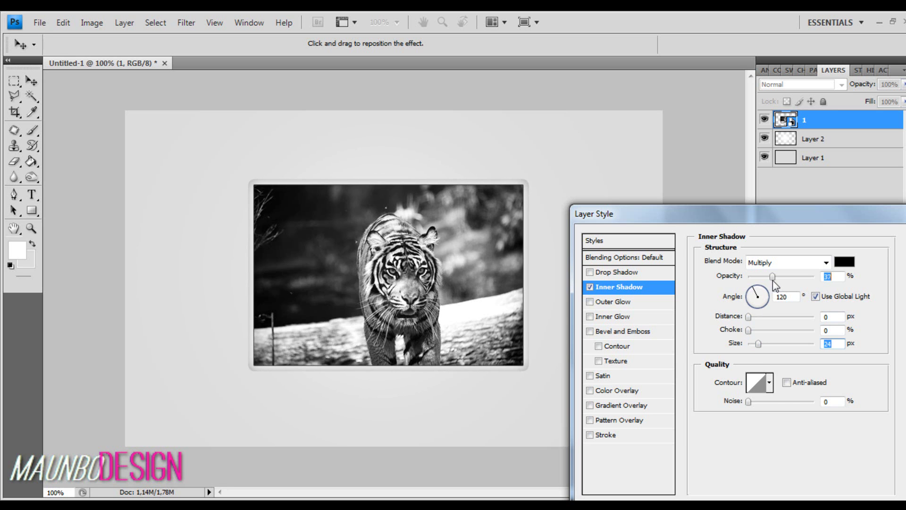
pyautogui.moveTo(774, 284); pyautogui.dragTo(777, 284)
pyautogui.press('Return')
pyautogui.rightClick(834, 139)
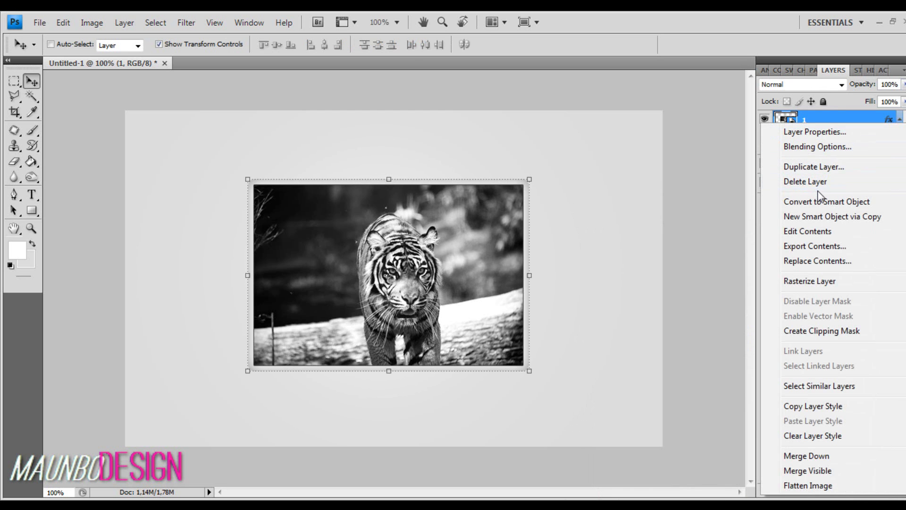
pyautogui.click(831, 201)
# Add a second inner shadow to the tiger layer with 40% opacity, 0 px distance and 4 px size.
pyautogui.doubleClick(826, 124)
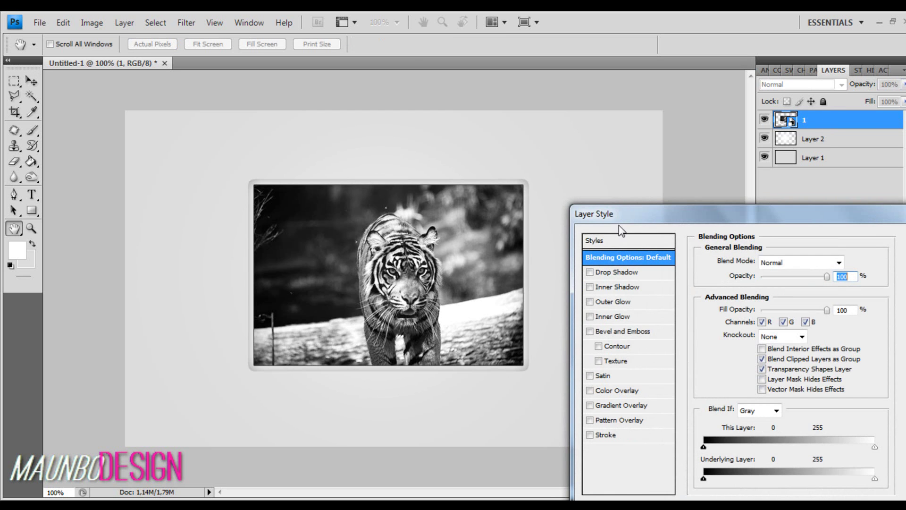
pyautogui.click(591, 286)
pyautogui.moveTo(752, 317); pyautogui.dragTo(749, 347)
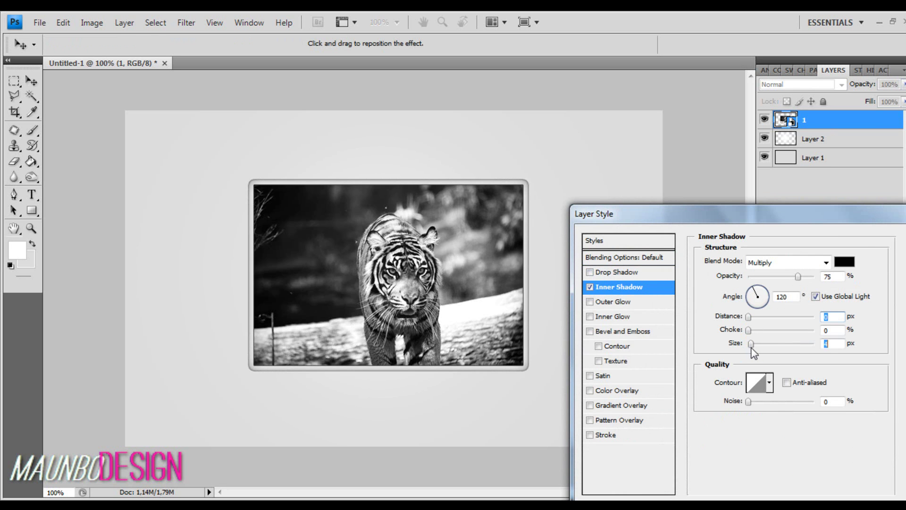
pyautogui.moveTo(778, 280); pyautogui.dragTo(769, 282)
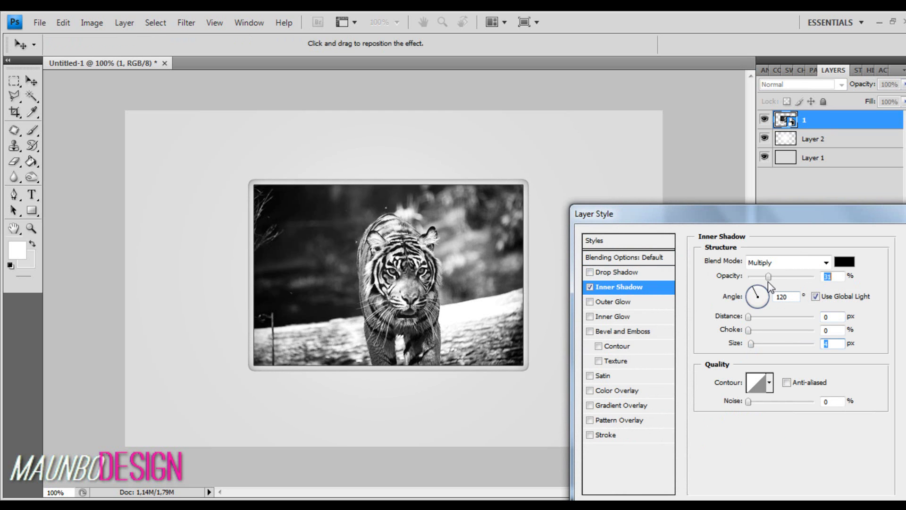
# Add a drop shadow to the tiger layer with Normal blend mode, a 90° angle and 1 px distance.
pyautogui.click(591, 273)
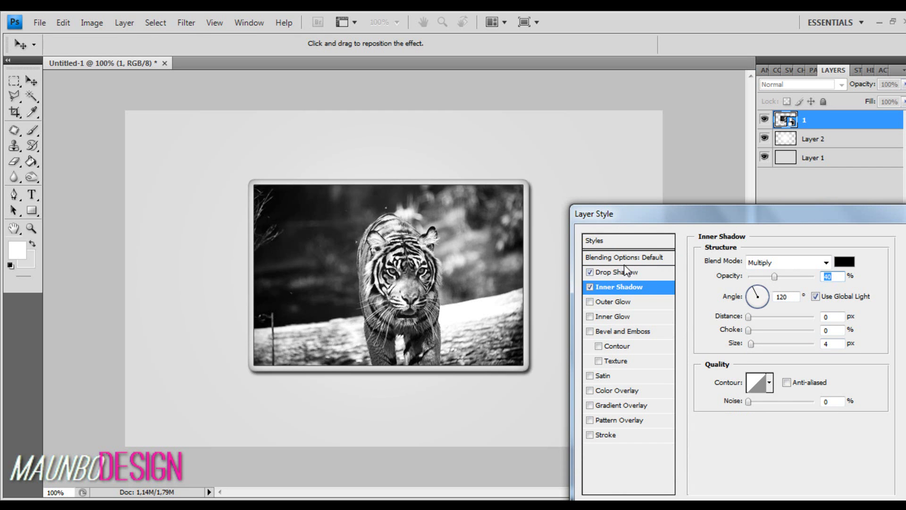
pyautogui.click(635, 276)
pyautogui.moveTo(752, 316); pyautogui.dragTo(744, 314)
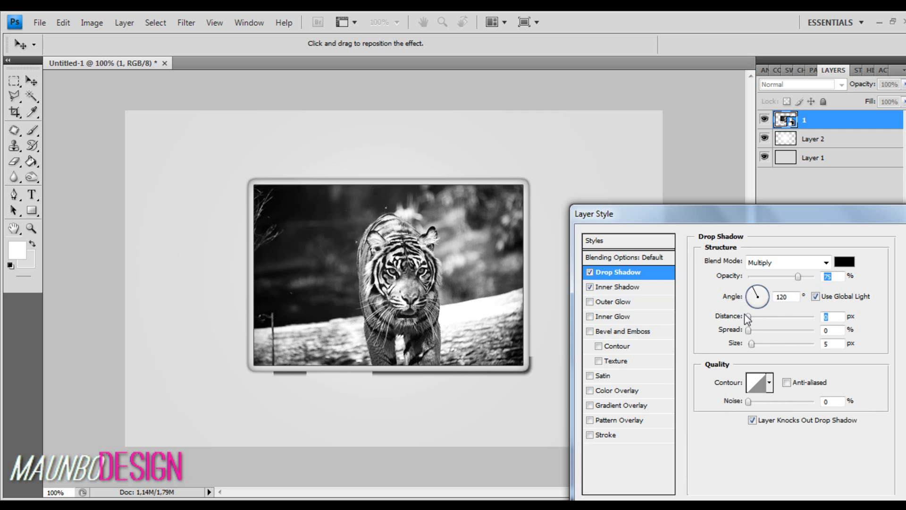
pyautogui.click(760, 291)
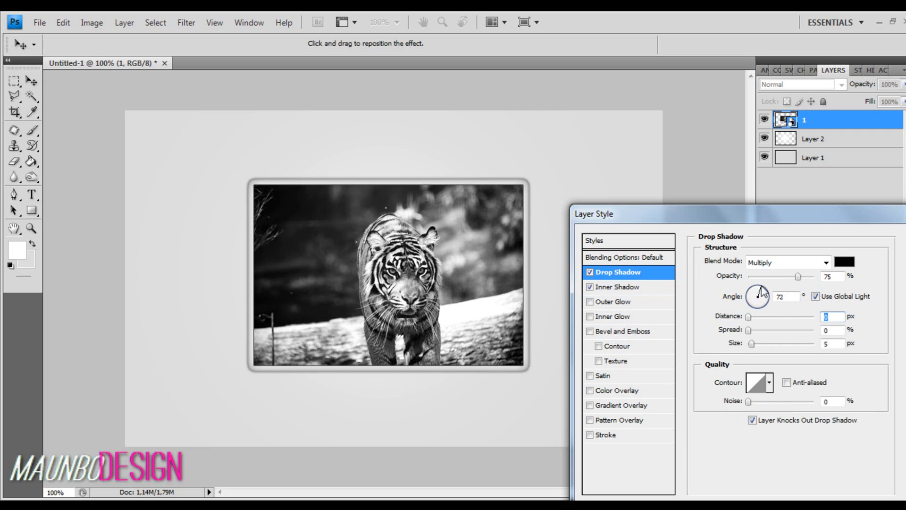
pyautogui.click(803, 262)
pyautogui.click(757, 17)
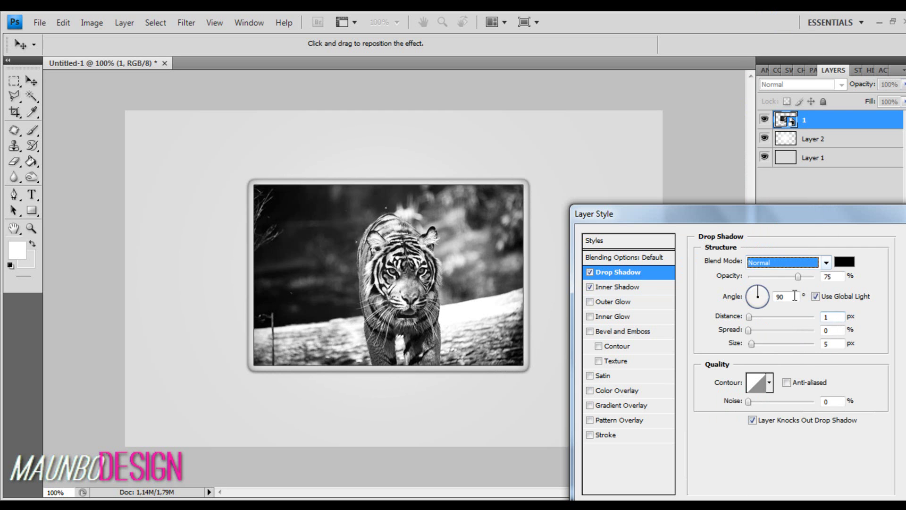
# Make the drop shadow white with 100% opacity, reduce its size, and apply the layer style.
pyautogui.click(829, 277)
pyautogui.click(845, 262)
pyautogui.click(623, 263)
pyautogui.click(900, 254)
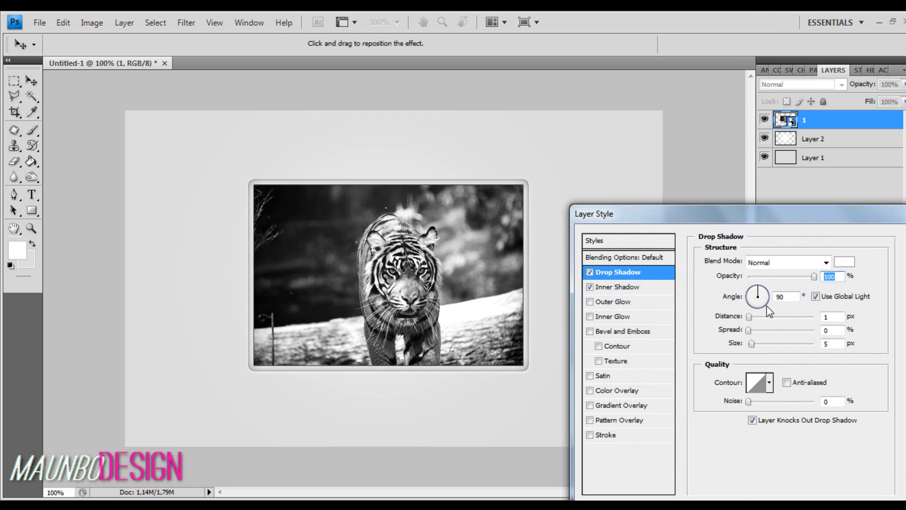
pyautogui.moveTo(752, 349); pyautogui.dragTo(744, 318)
pyautogui.click(793, 281)
pyautogui.press('Return')
pyautogui.click(774, 292)
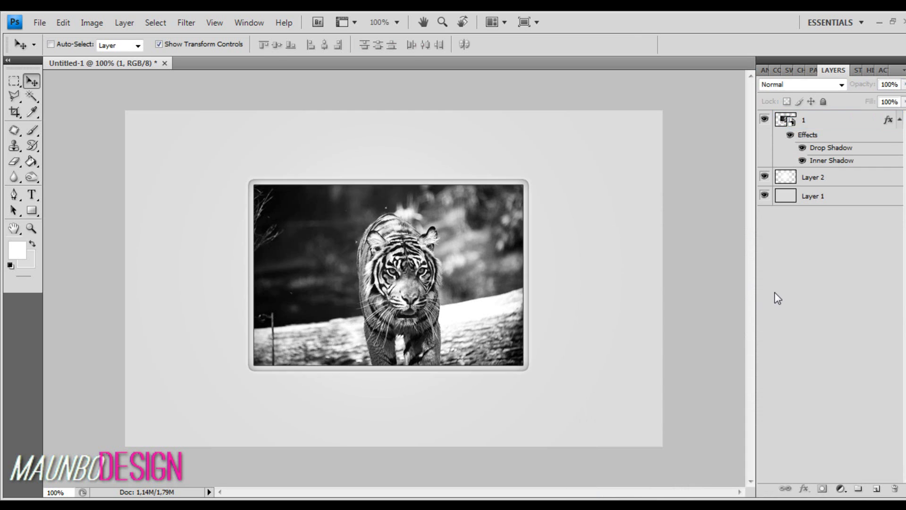
# Draw a wide white ellipse on a new layer above the tiger layer, covering the upper half of the photo.
pyautogui.click(35, 213)
pyautogui.click(166, 44)
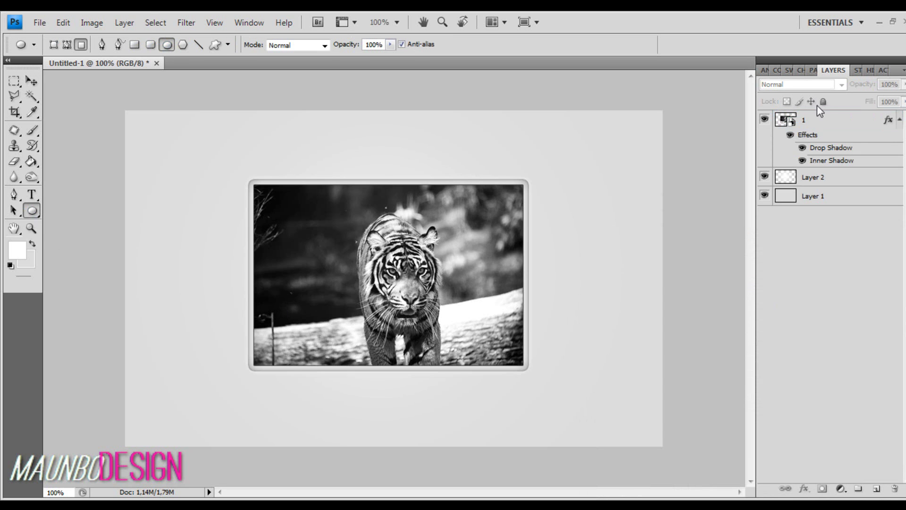
pyautogui.click(822, 121)
pyautogui.click(875, 489)
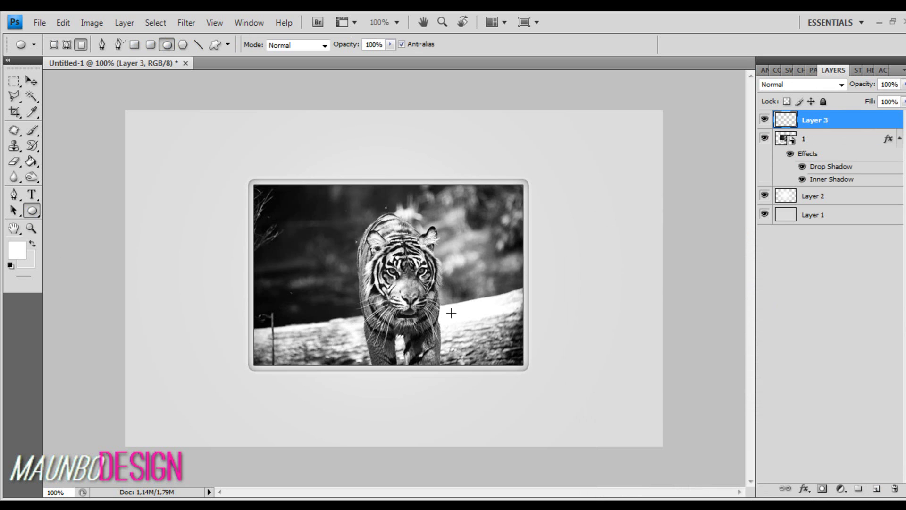
pyautogui.moveTo(122, 133); pyautogui.dragTo(554, 276)
# Select the empty area outside the tiger frame with the Magic Wand, using the tiger layer.
pyautogui.click(825, 150)
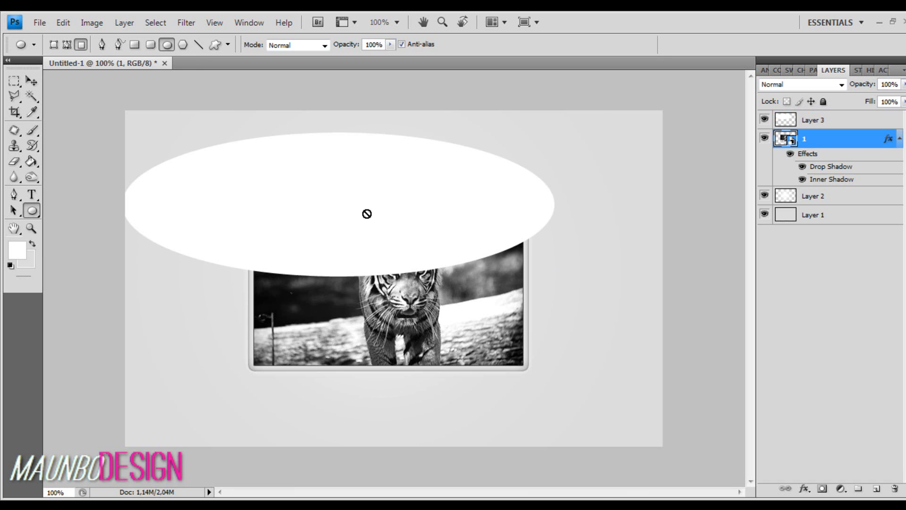
pyautogui.click(31, 96)
pyautogui.click(182, 336)
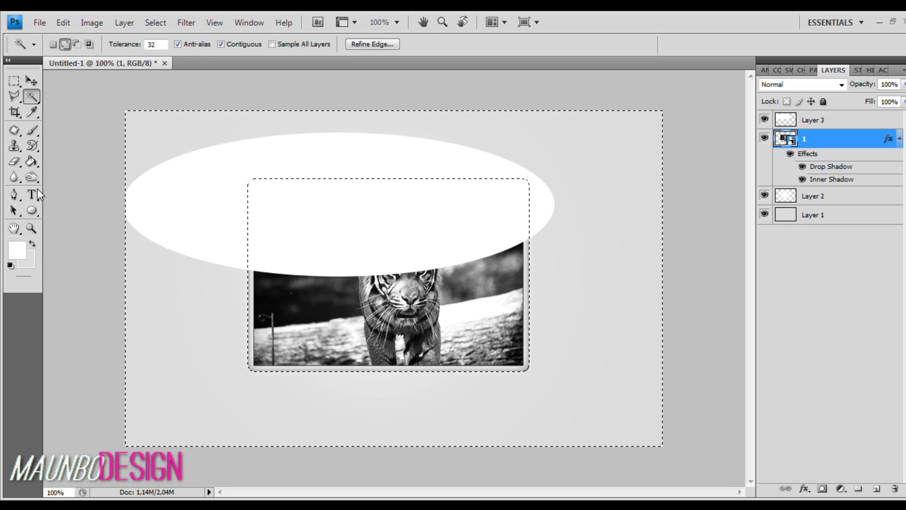
# Erase the parts of the Layer 3 ellipse outside the frame with a hard 199 px brush, and deselect.
pyautogui.click(14, 161)
pyautogui.click(837, 120)
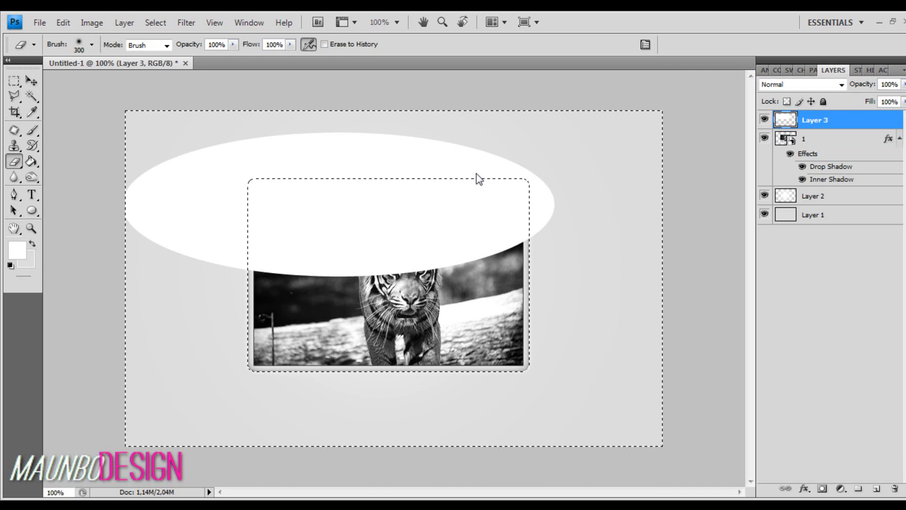
pyautogui.click(92, 44)
pyautogui.moveTo(148, 180); pyautogui.dragTo(148, 174)
pyautogui.click(121, 176)
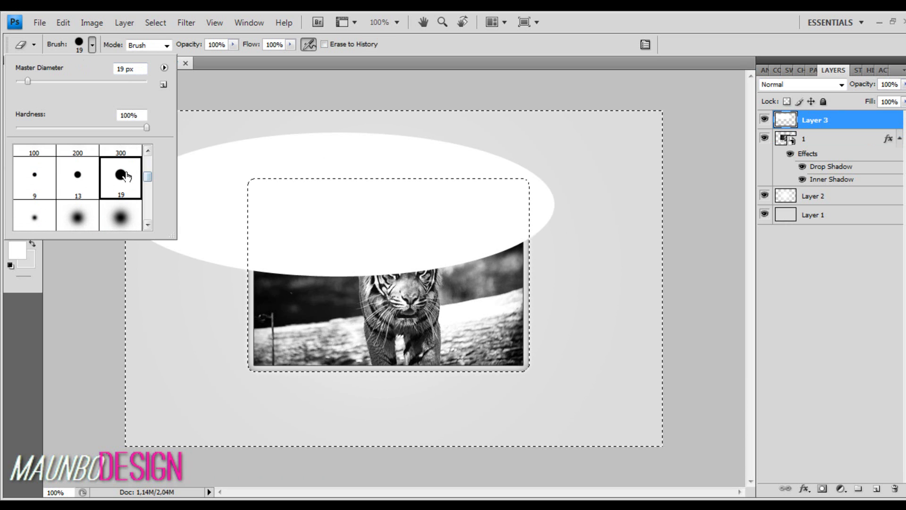
pyautogui.click(114, 81)
pyautogui.press('Return')
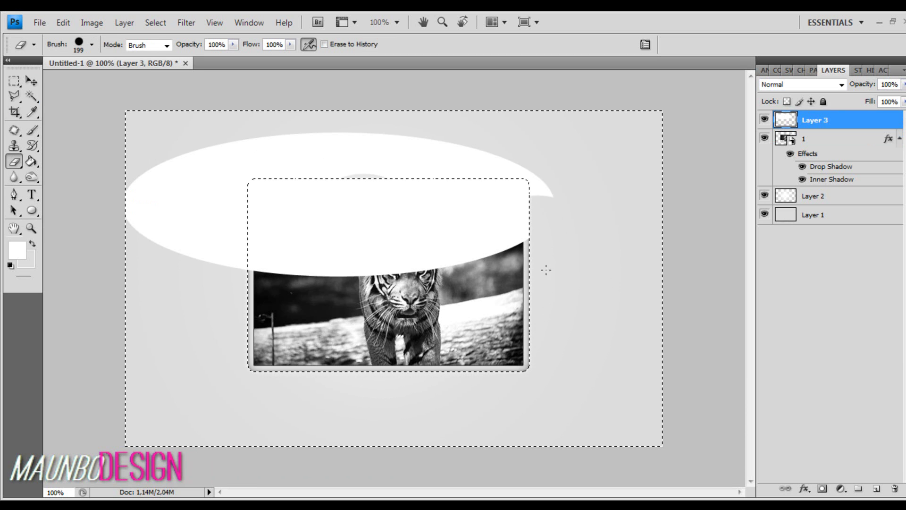
pyautogui.moveTo(536, 263); pyautogui.dragTo(575, 191)
pyautogui.moveTo(416, 192)
pyautogui.mouseDown()
pyautogui.moveTo(224, 208)
pyautogui.moveTo(160, 196)
pyautogui.mouseUp()
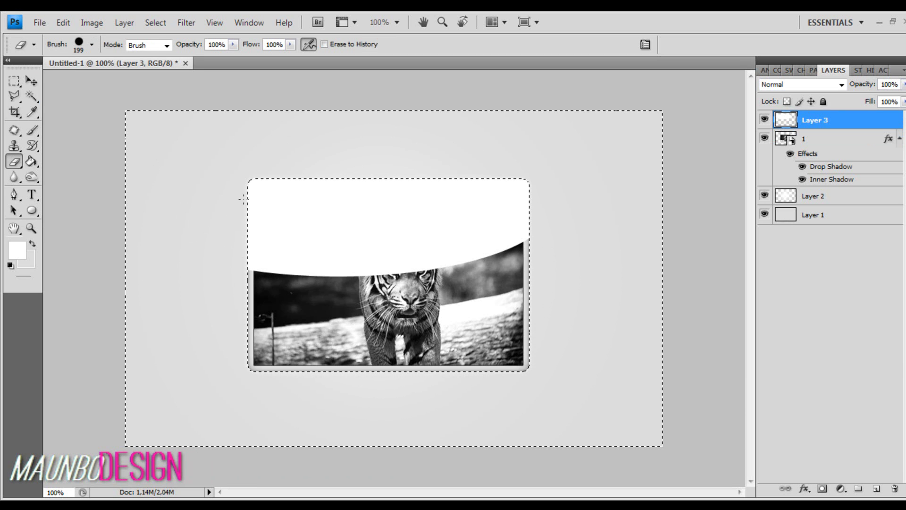
pyautogui.click(156, 22)
pyautogui.click(171, 51)
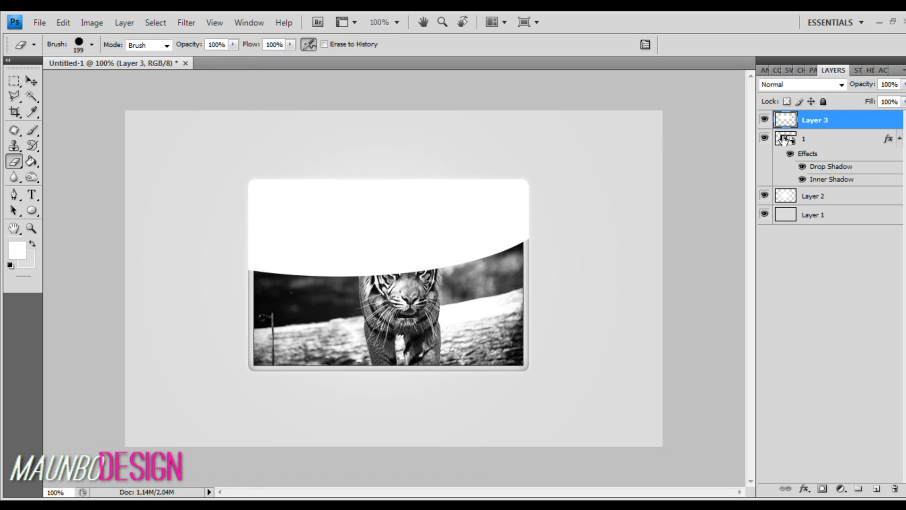
# Set the opacity of Layer 3 with the trimmed ellipse to 17%.
pyautogui.doubleClick(849, 121)
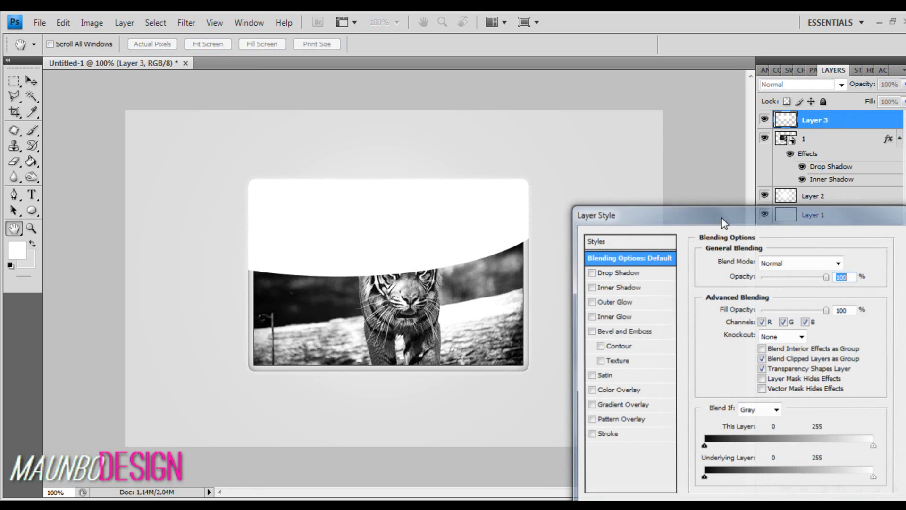
pyautogui.click(772, 276)
pyautogui.press('Up')
pyautogui.press('Up')
pyautogui.press('Up')
pyautogui.press('Return')
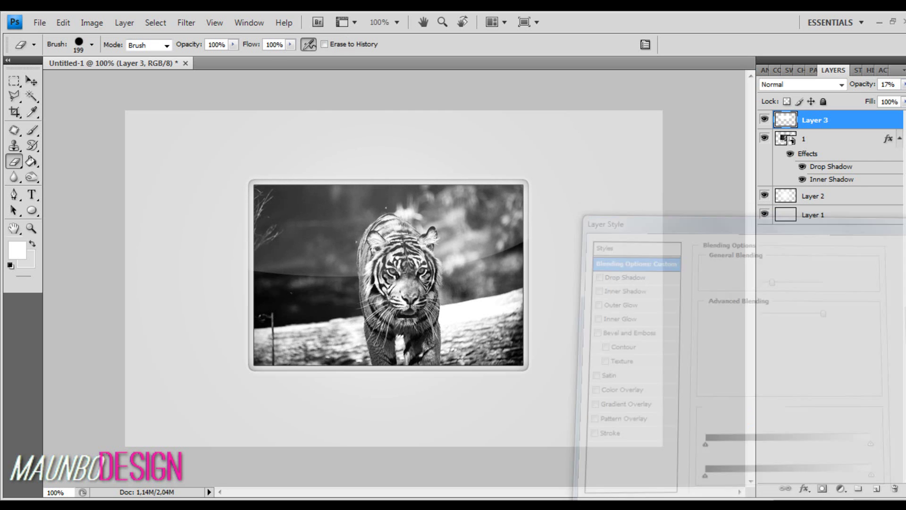
# Draw a large white ellipse on a new layer over the left half of the tiger photo.
pyautogui.click(876, 489)
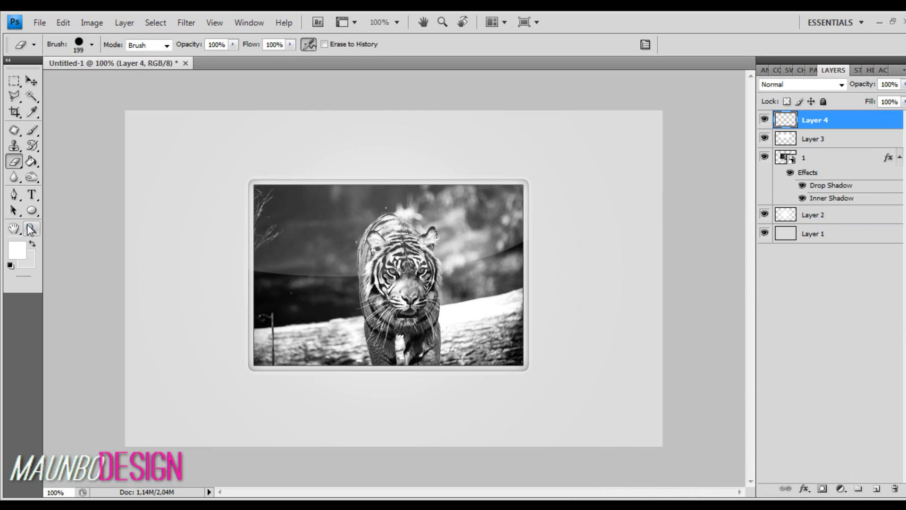
pyautogui.click(32, 210)
pyautogui.moveTo(57, 94); pyautogui.dragTo(404, 382)
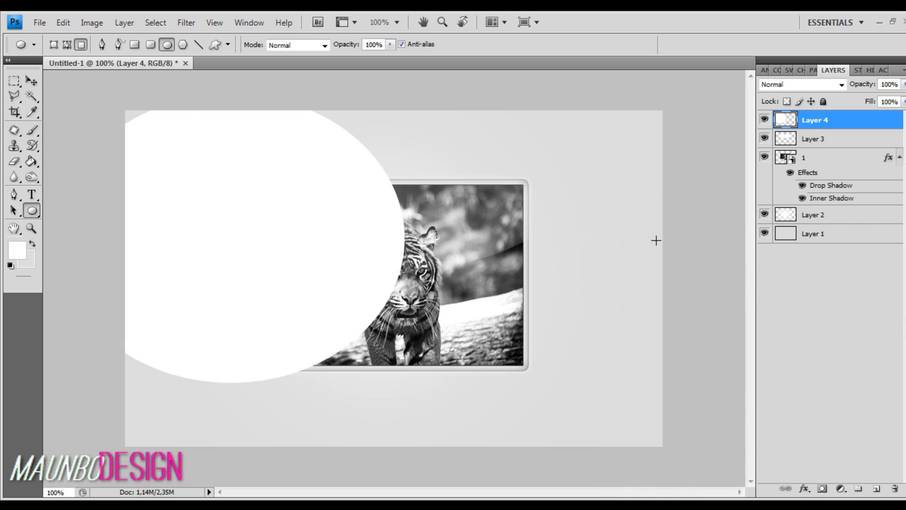
# Select the area surrounding the framed photo on the tiger layer with the Magic Wand.
pyautogui.click(32, 112)
pyautogui.click(32, 96)
pyautogui.click(809, 157)
pyautogui.keyDown('ctrl'); pyautogui.click(785, 158); pyautogui.keyUp('ctrl')
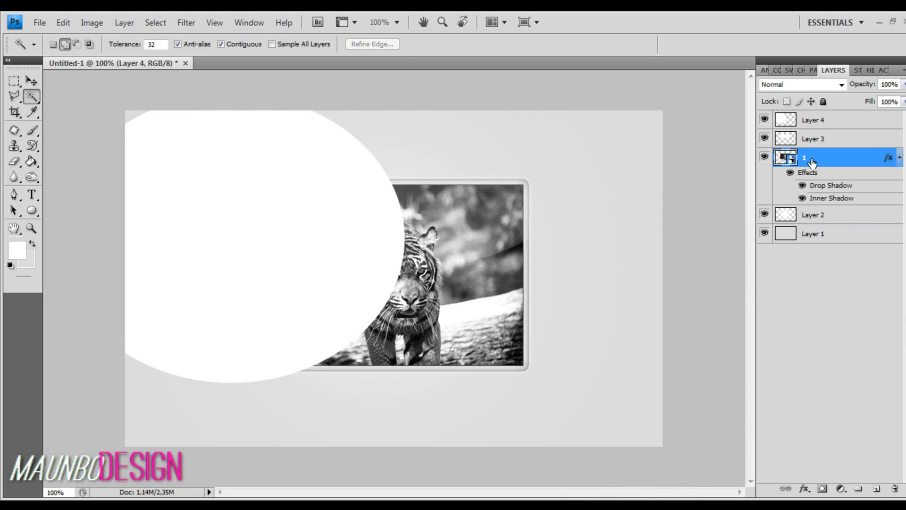
# Erase the parts of the large Layer 4 ellipse that extend beyond the frame, and deselect.
pyautogui.click(14, 160)
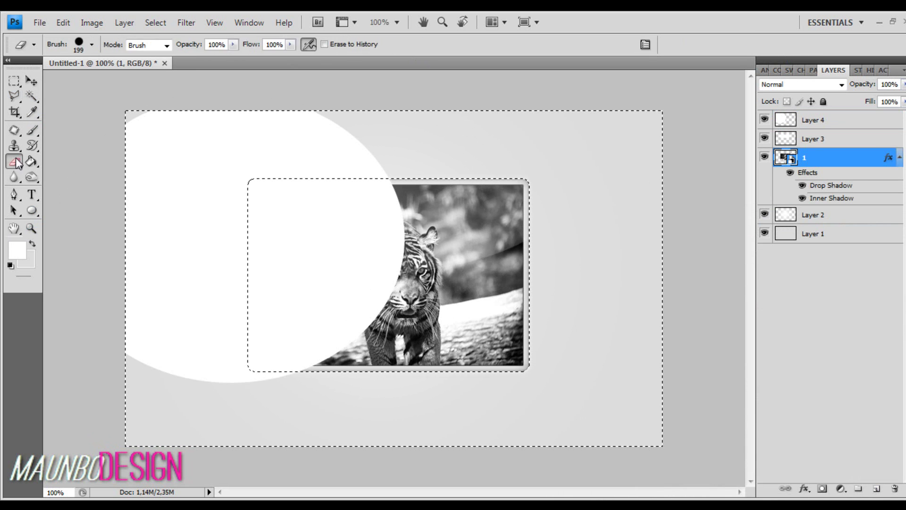
pyautogui.click(814, 120)
pyautogui.moveTo(274, 330)
pyautogui.mouseDown()
pyautogui.moveTo(233, 325)
pyautogui.moveTo(180, 242)
pyautogui.moveTo(218, 274)
pyautogui.moveTo(381, 269)
pyautogui.moveTo(383, 192)
pyautogui.mouseUp()
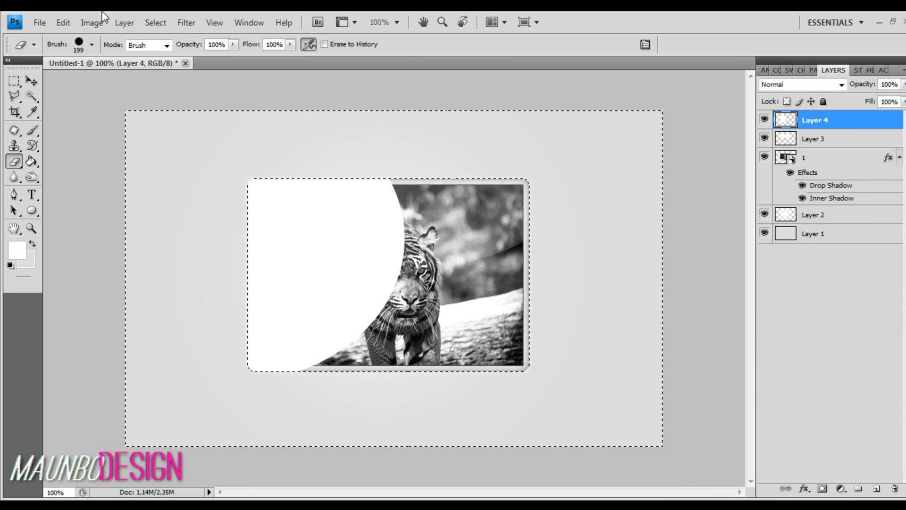
pyautogui.click(155, 22)
pyautogui.click(167, 49)
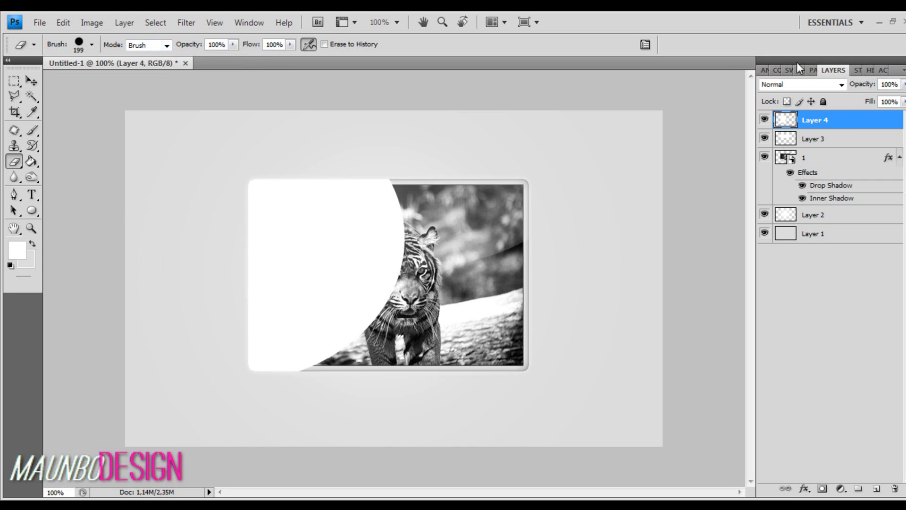
# Set the opacity of Layer 4 with the trimmed ellipse to 12%.
pyautogui.doubleClick(848, 126)
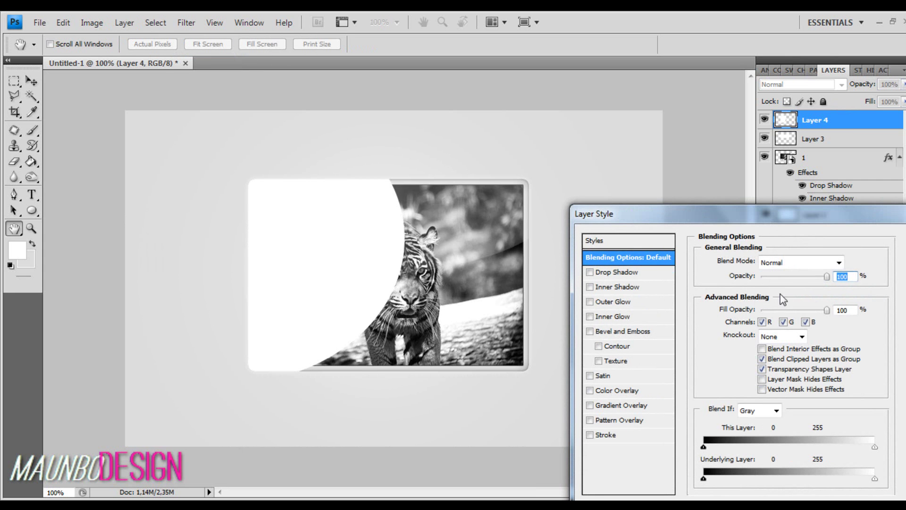
pyautogui.moveTo(782, 278)
pyautogui.mouseDown()
pyautogui.moveTo(758, 283)
pyautogui.moveTo(775, 287)
pyautogui.mouseUp()
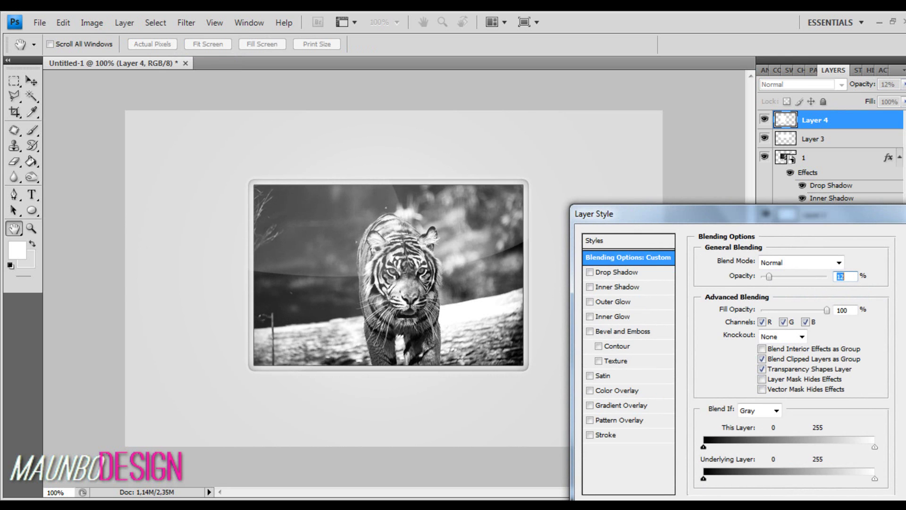
pyautogui.press('Return')
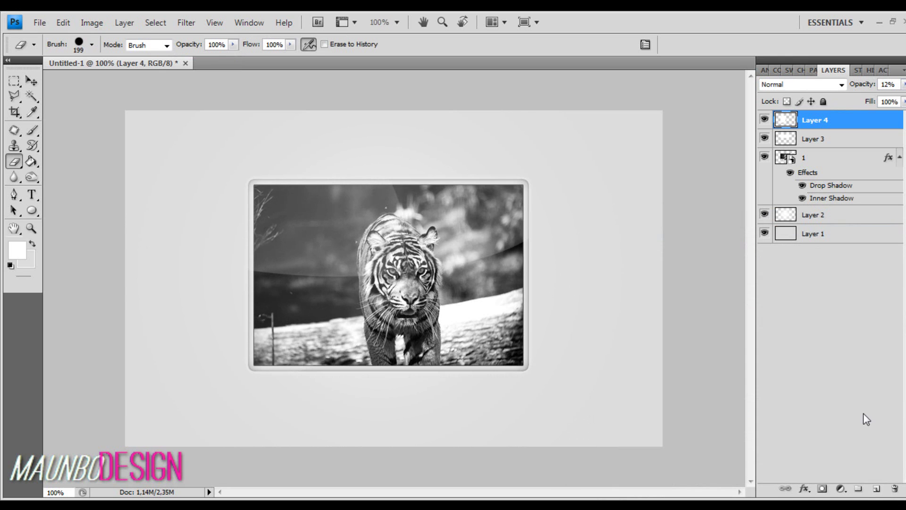
# Draw a long black 000000 rectangle on a new layer along the photo's lower edge, starting at its left side.
pyautogui.click(876, 489)
pyautogui.click(31, 210)
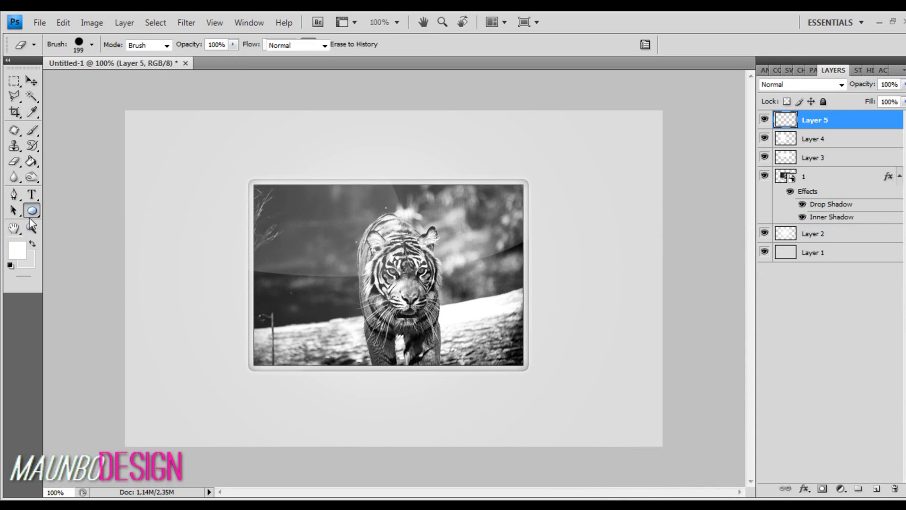
pyautogui.click(136, 48)
pyautogui.click(16, 250)
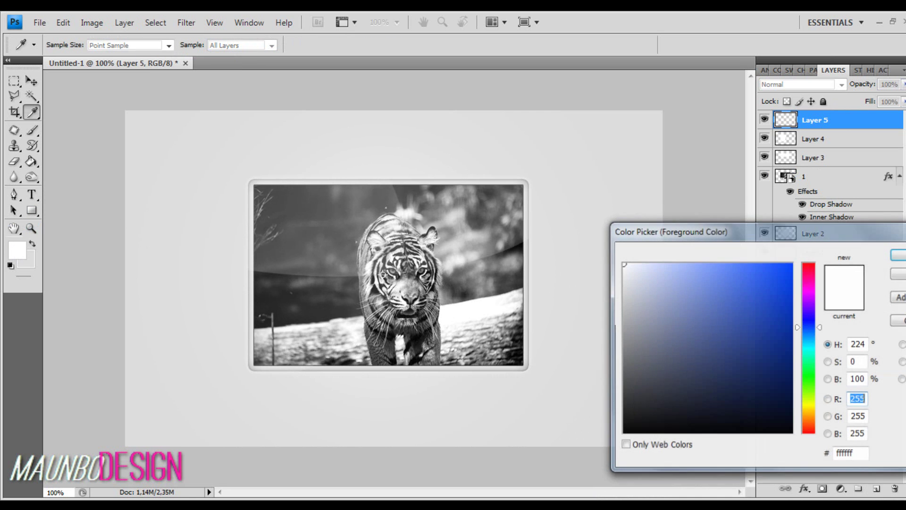
pyautogui.moveTo(647, 326); pyautogui.dragTo(557, 476)
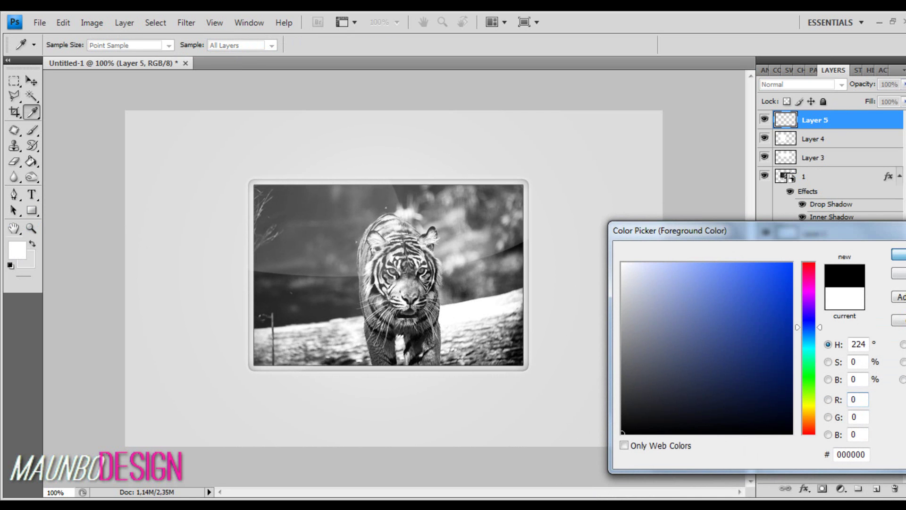
pyautogui.press('Return')
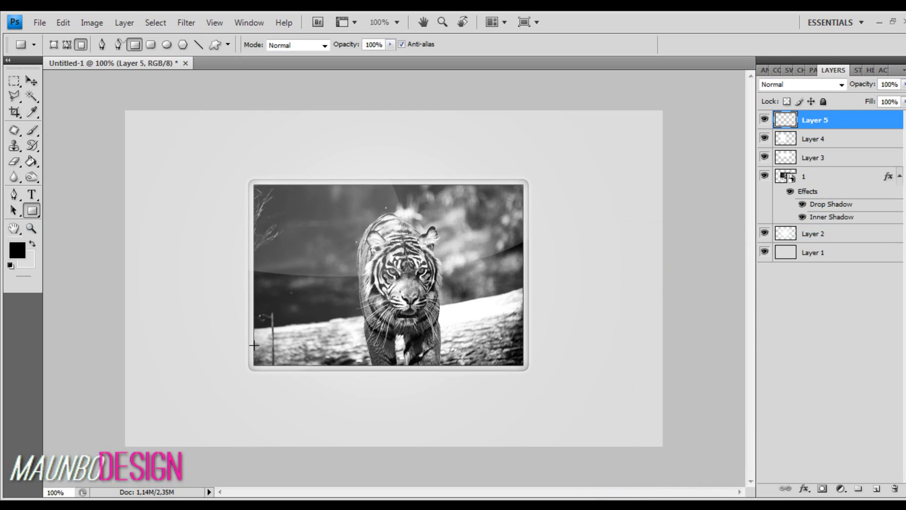
pyautogui.moveTo(253, 344); pyautogui.dragTo(478, 362)
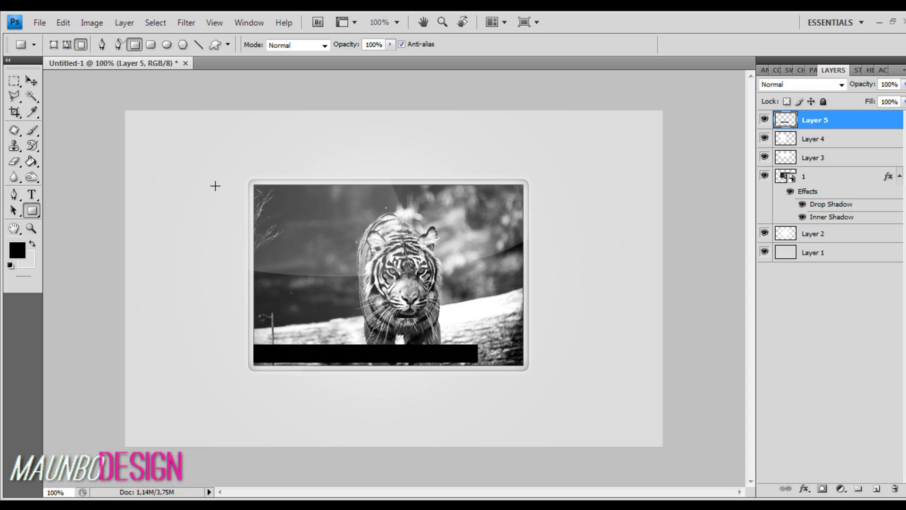
# Stretch the black bar to 122.2% height, move it slightly up, and apply the transformation.
pyautogui.click(32, 81)
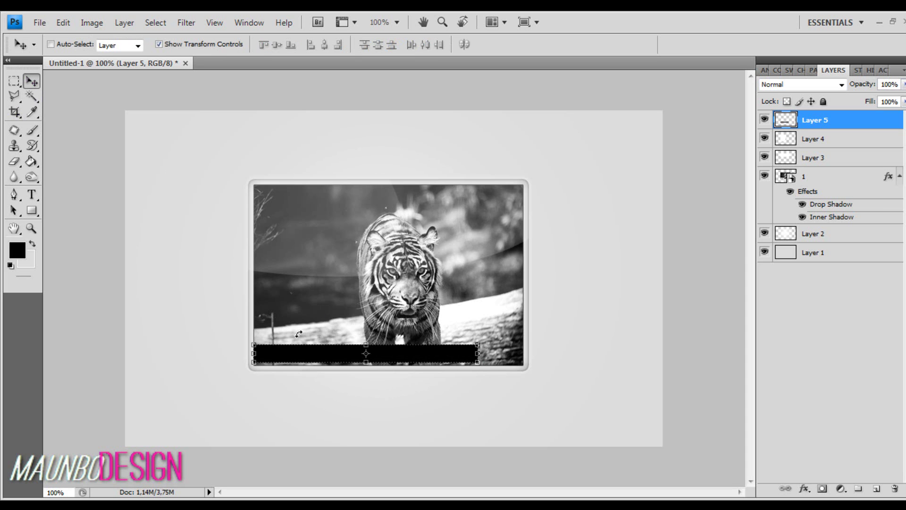
pyautogui.moveTo(294, 355); pyautogui.dragTo(312, 333)
pyautogui.click(31, 81)
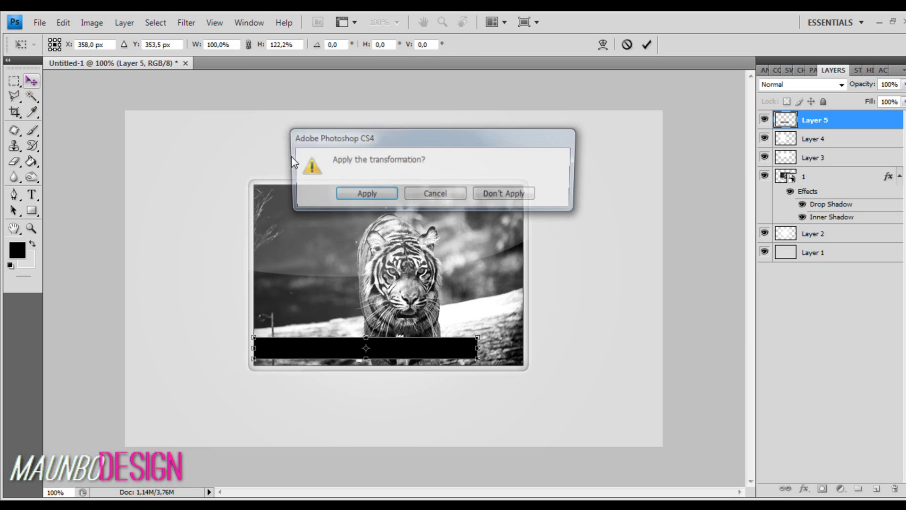
pyautogui.click(348, 185)
# Fade out the right end of the black bar with a soft 182 px eraser at 0% hardness.
pyautogui.click(14, 161)
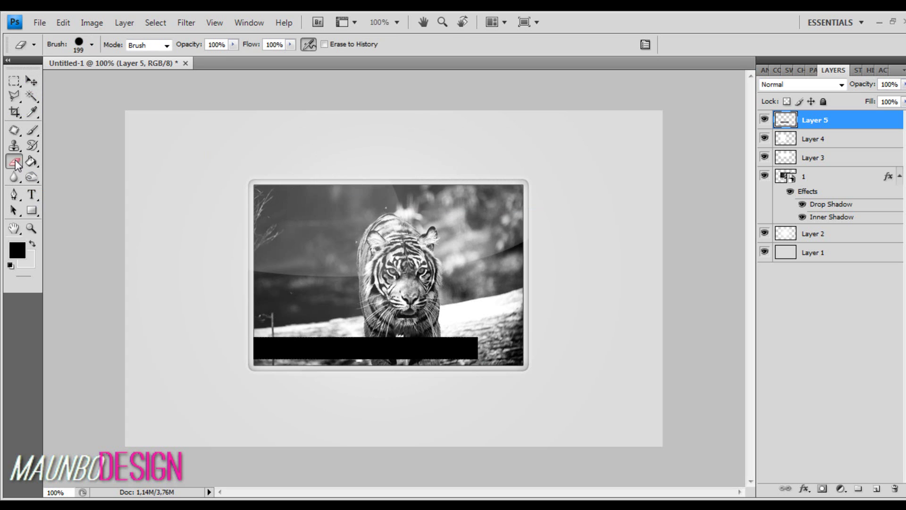
pyautogui.click(78, 46)
pyautogui.click(122, 216)
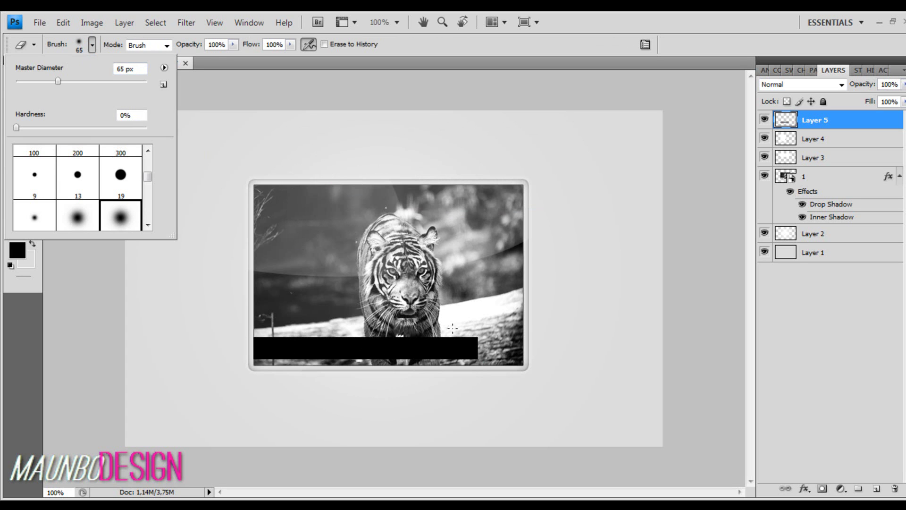
pyautogui.click(491, 325)
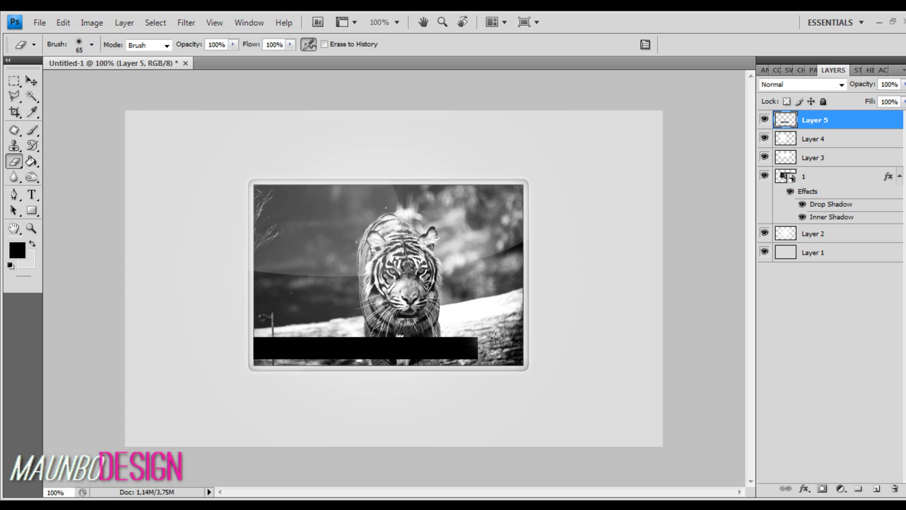
pyautogui.click(87, 45)
pyautogui.click(109, 83)
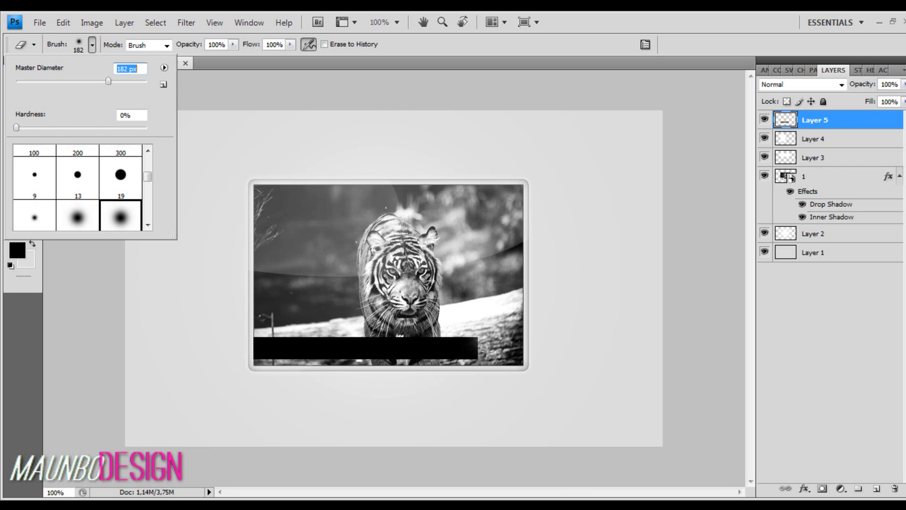
pyautogui.click(486, 350)
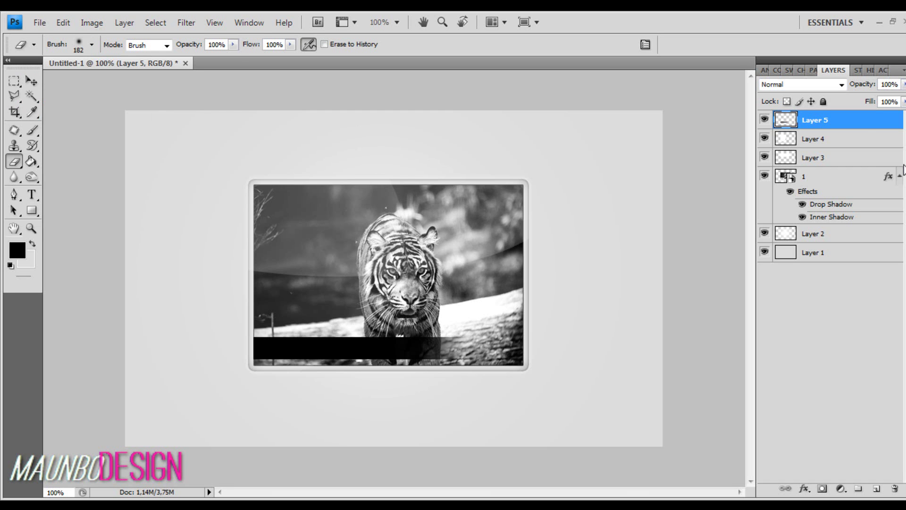
# Set the opacity of Layer 5 with the black bar to 62%.
pyautogui.doubleClick(867, 124)
pyautogui.moveTo(826, 277); pyautogui.dragTo(805, 283)
pyautogui.press('Return')
pyautogui.press('e')
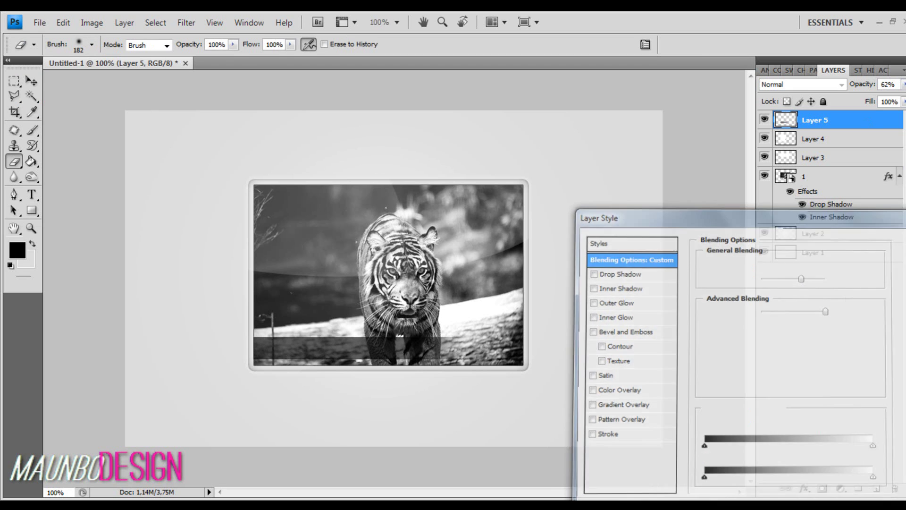
# Add the white caption TIGAR in 30 pt Microsoft Himalaya on the left part of the dark bar.
pyautogui.click(34, 197)
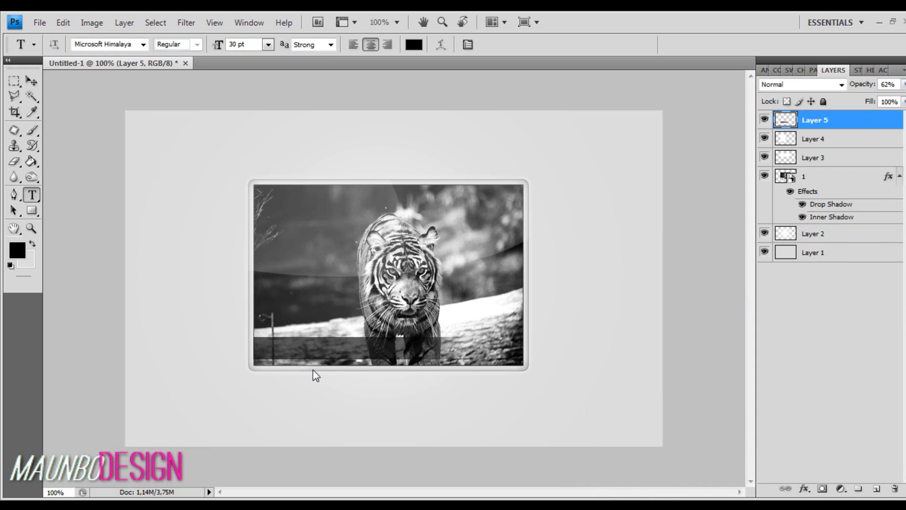
pyautogui.click(284, 351)
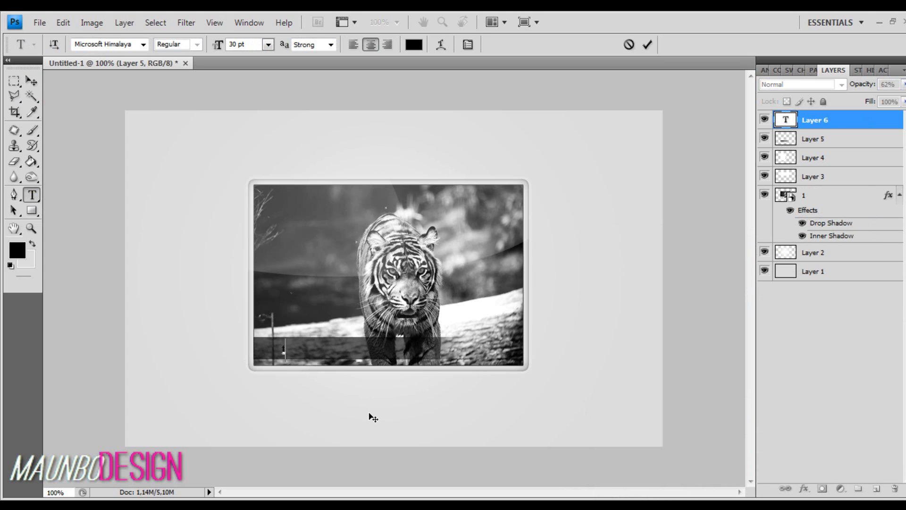
pyautogui.write('T')
pyautogui.click(414, 44)
pyautogui.click(624, 265)
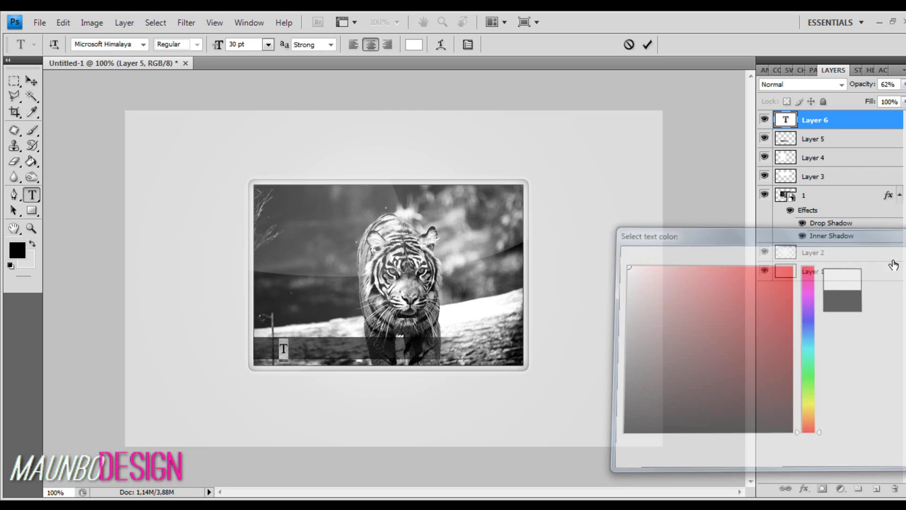
pyautogui.write('IGAR')
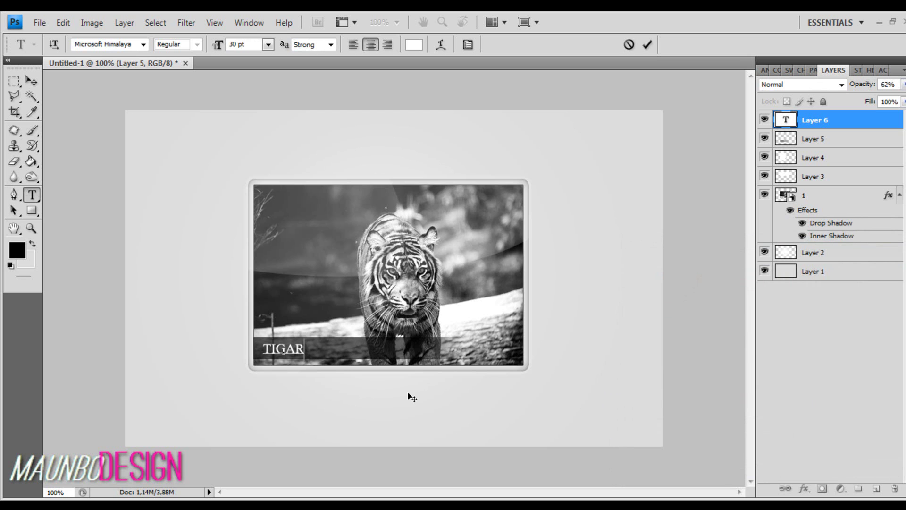
pyautogui.moveTo(408, 394); pyautogui.dragTo(404, 393)
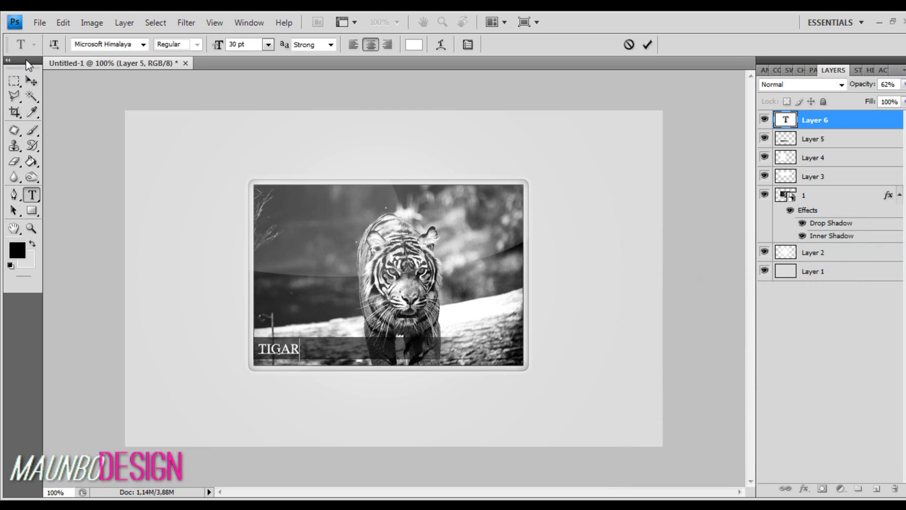
pyautogui.moveTo(99, 146); pyautogui.dragTo(104, 147)
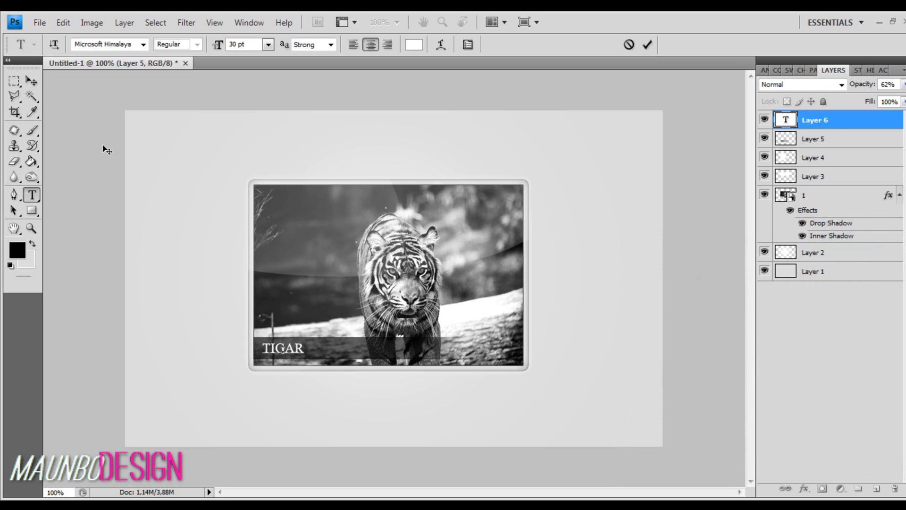
# Extend the caption with a file extension and rewrite it in lowercase as tigar.jpg.
pyautogui.write(':')
pyautogui.press('BackSpace')
pyautogui.write('.JPG')
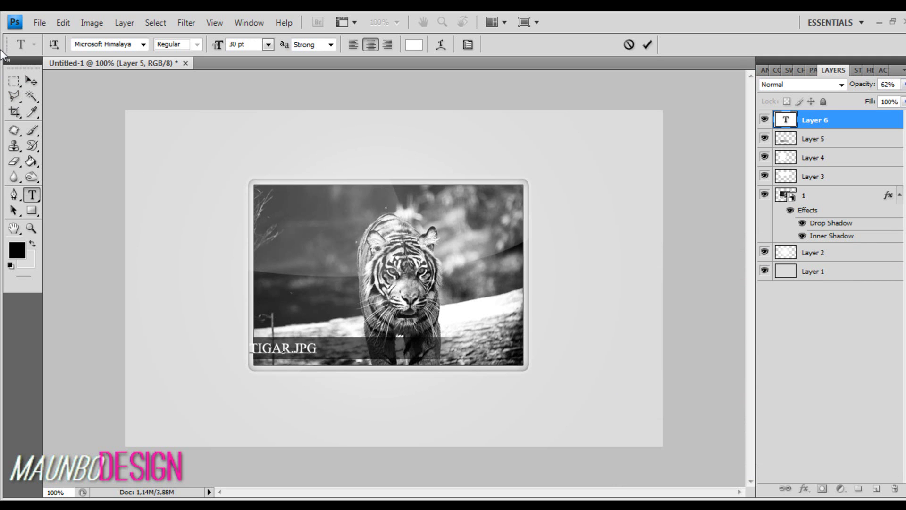
pyautogui.press('BackSpace')
pyautogui.press('BackSpace')
pyautogui.press('BackSpace')
pyautogui.write('jpg')
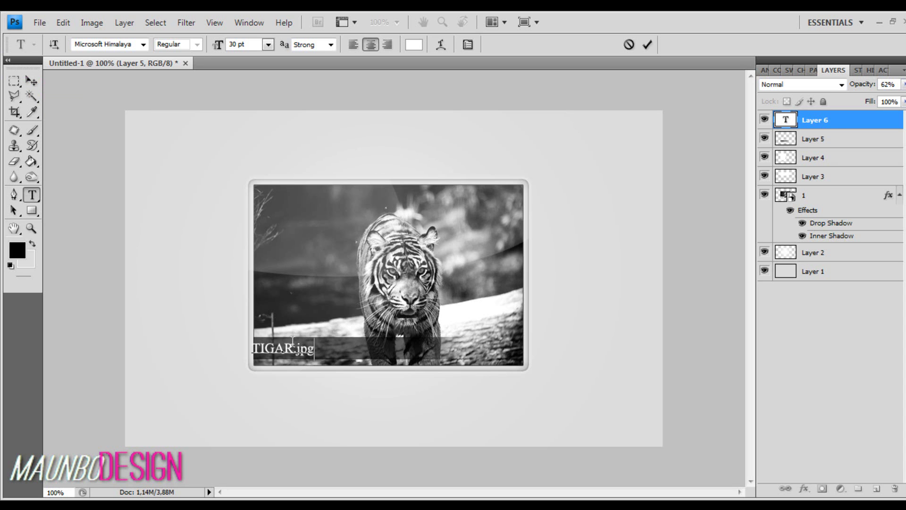
pyautogui.moveTo(293, 340); pyautogui.dragTo(230, 346)
pyautogui.write('tigar')
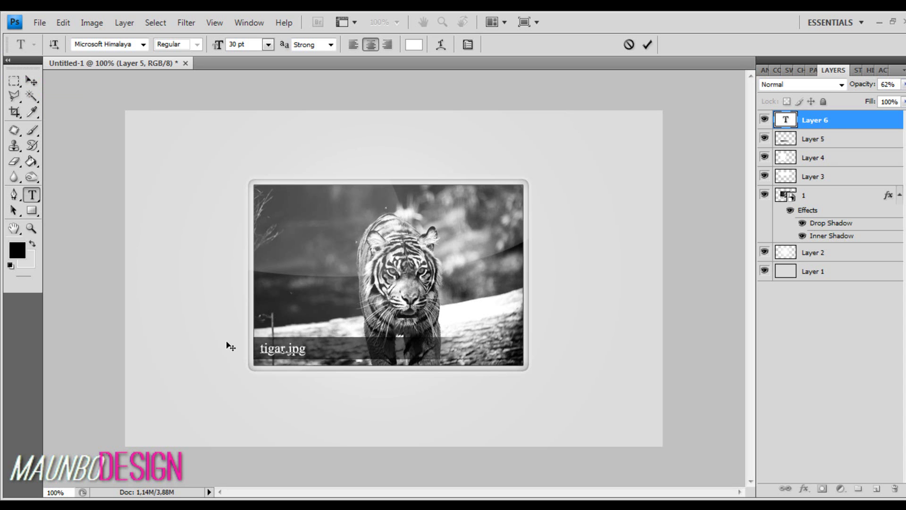
# Nudge the caption slightly up and align it horizontally near the left end of the dark bar.
pyautogui.click(31, 81)
pyautogui.press('Up')
pyautogui.press('Up')
pyautogui.press('Up')
pyautogui.press('Left')
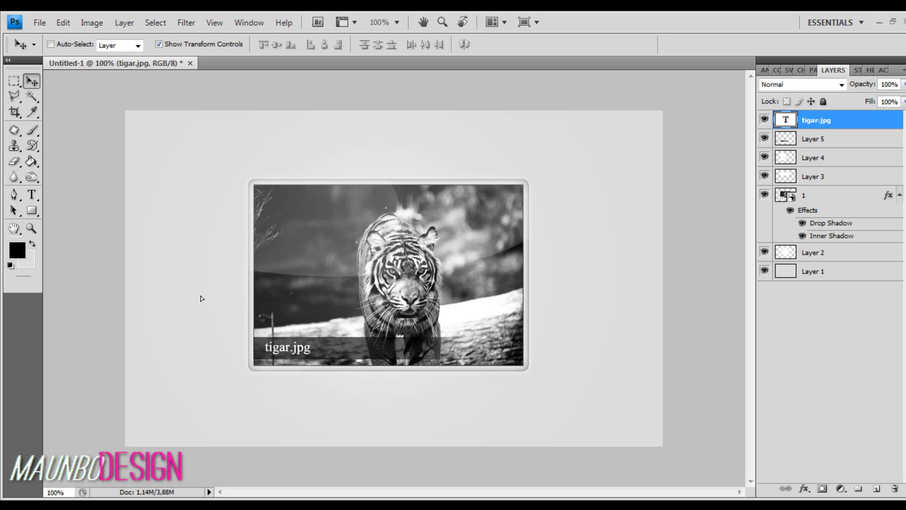
pyautogui.hotkey('shift', 'Left')
pyautogui.hotkey('shift', 'Right')
pyautogui.press('Right')
pyautogui.press('Left')
pyautogui.press('Left')
# Change the caption to tigar1.jpg and nudge it so its left margin inside the bar is restored.
pyautogui.click(32, 194)
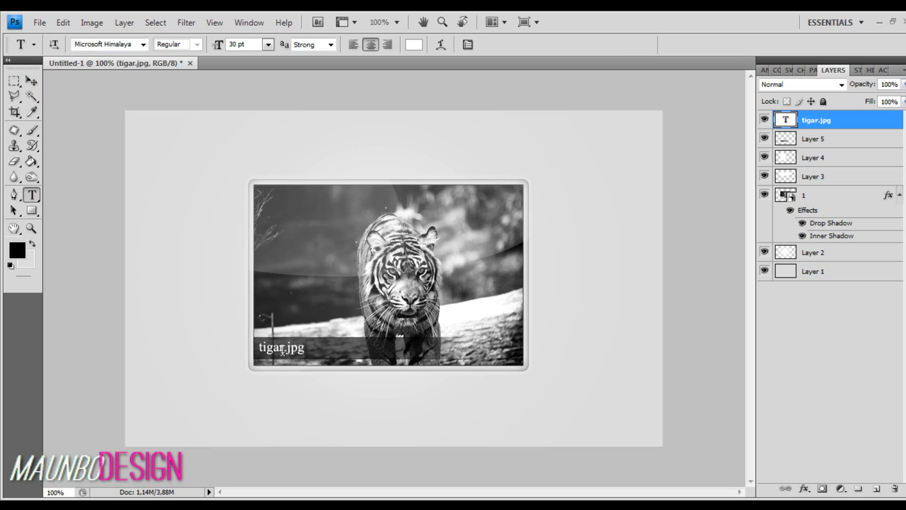
pyautogui.click(283, 349)
pyautogui.write('1')
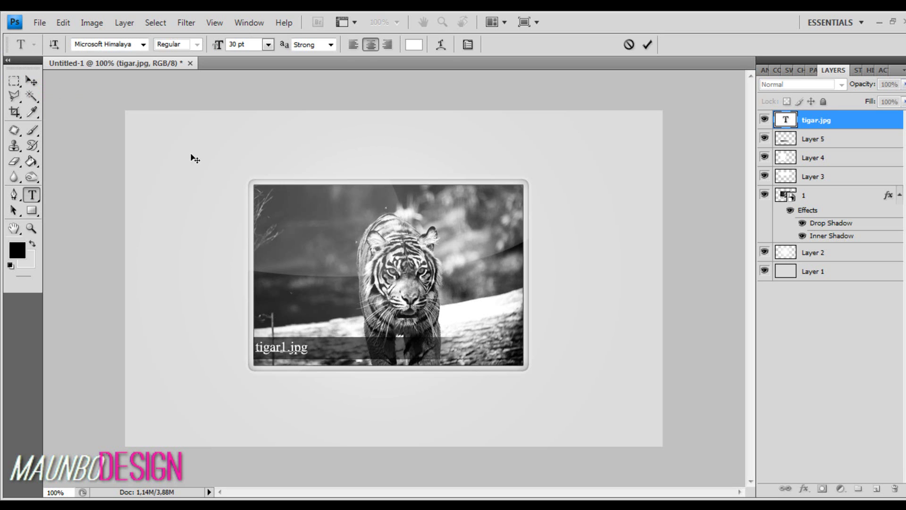
pyautogui.click(32, 81)
pyautogui.press('Left')
pyautogui.press('Left')
pyautogui.press('Left')
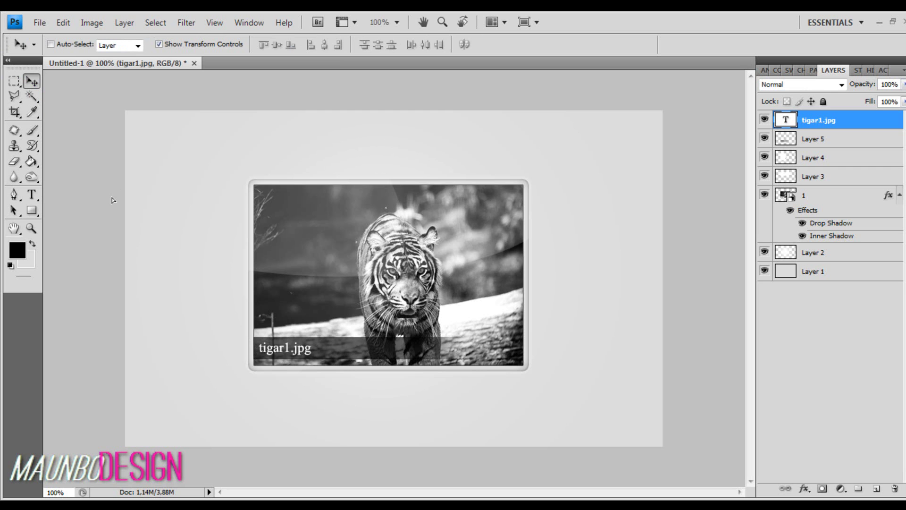
# Draw a small black circle on a new layer beneath the caption layer and move it to the photo's lower-right corner.
pyautogui.click(31, 210)
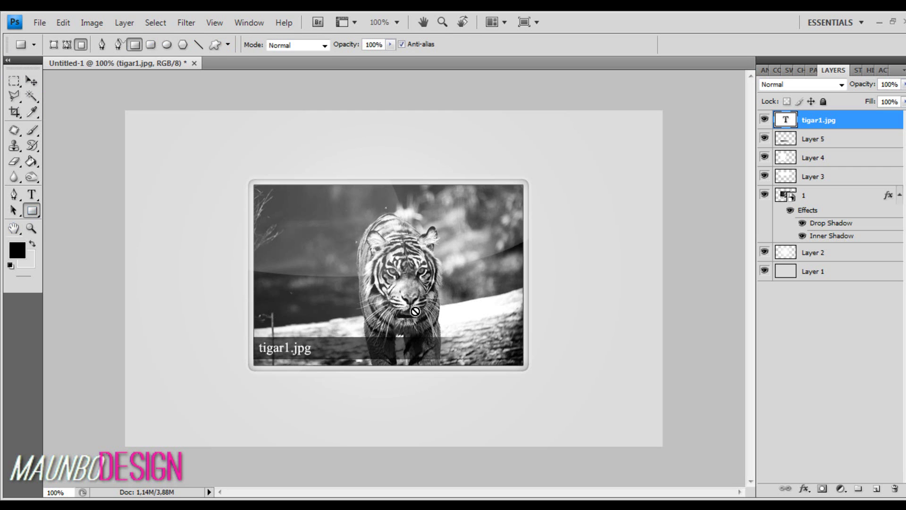
pyautogui.click(876, 488)
pyautogui.moveTo(830, 135); pyautogui.dragTo(829, 150)
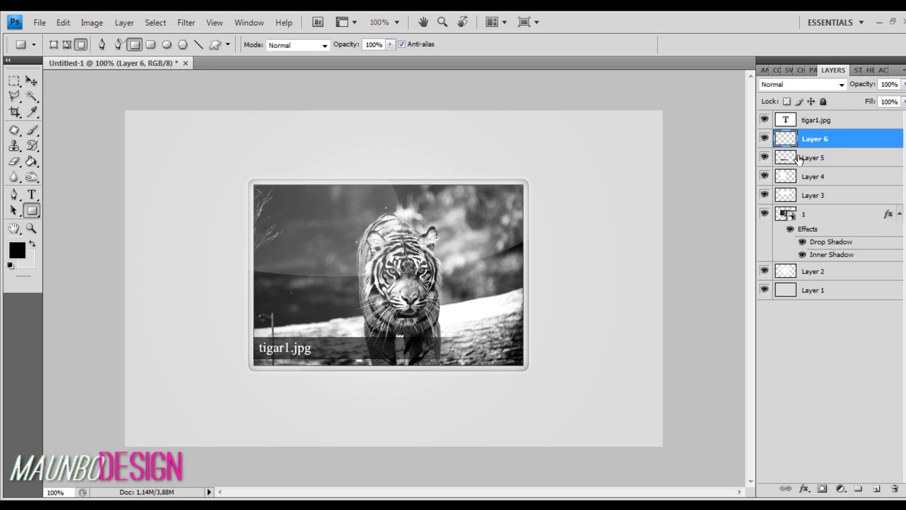
pyautogui.click(166, 44)
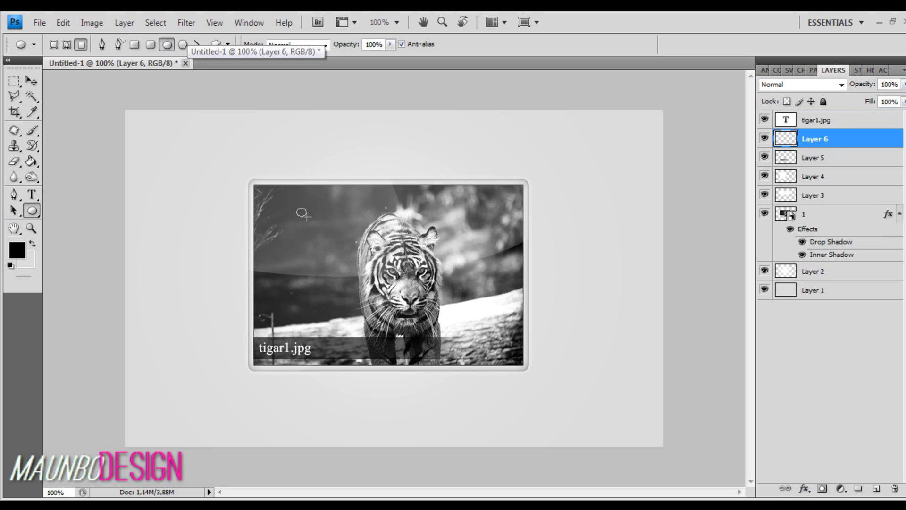
pyautogui.moveTo(305, 217); pyautogui.dragTo(297, 208)
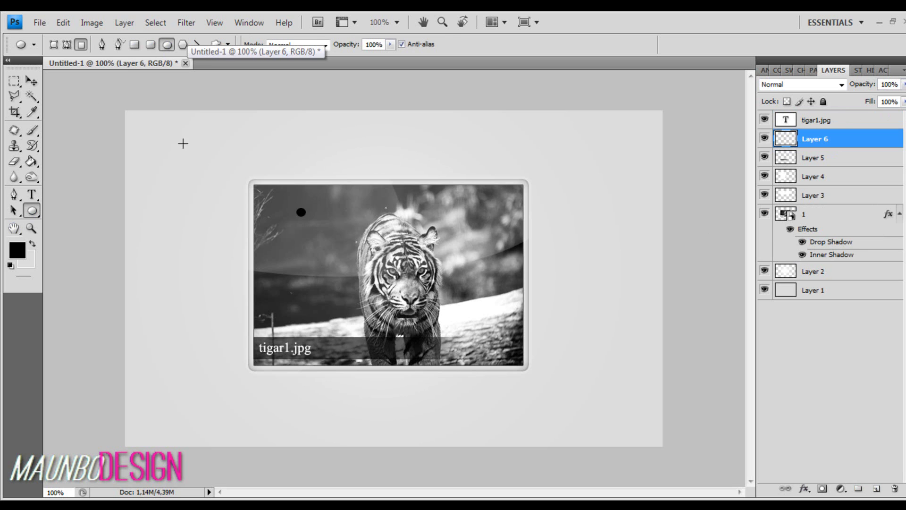
pyautogui.click(33, 82)
pyautogui.moveTo(235, 183); pyautogui.dragTo(440, 313)
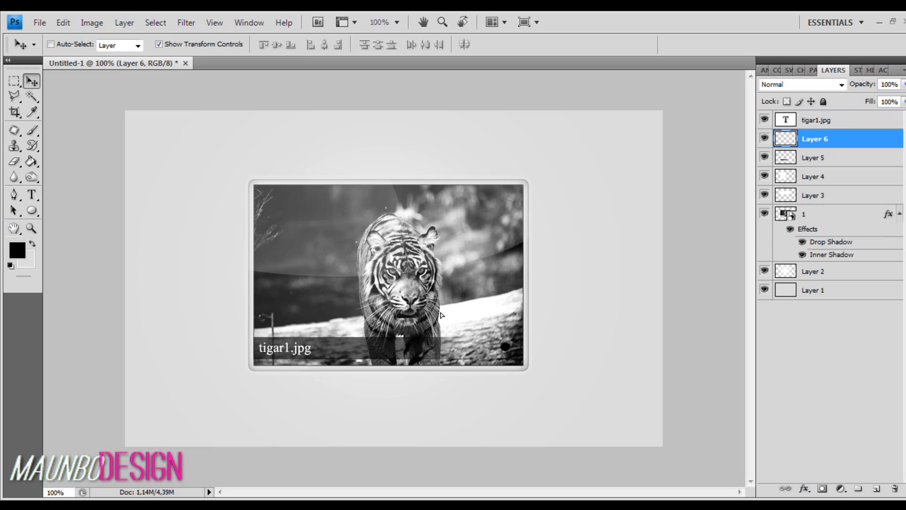
pyautogui.moveTo(850, 146); pyautogui.dragTo(879, 488)
pyautogui.hotkey('ctrl', 'z')
# Give the small circle on Layer 6 a light grey dcdcdc Color Overlay.
pyautogui.doubleClick(845, 143)
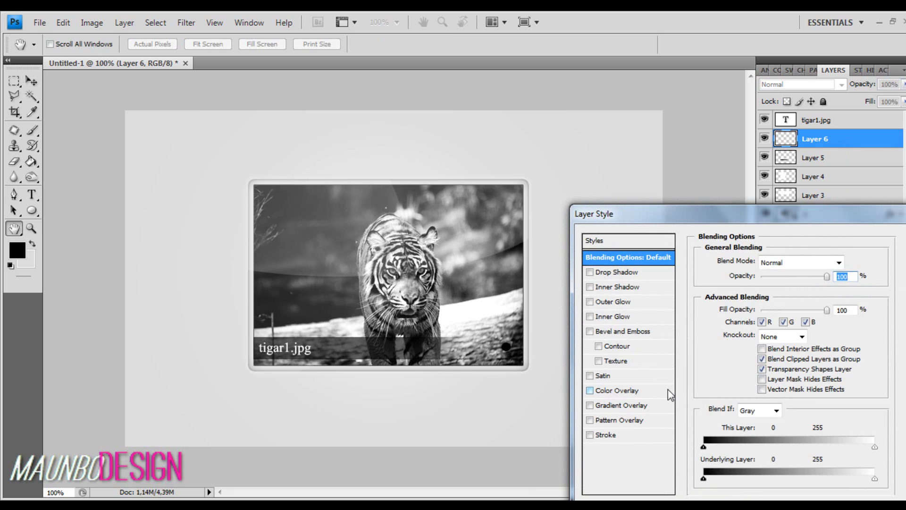
pyautogui.click(670, 392)
pyautogui.click(840, 260)
pyautogui.click(607, 137)
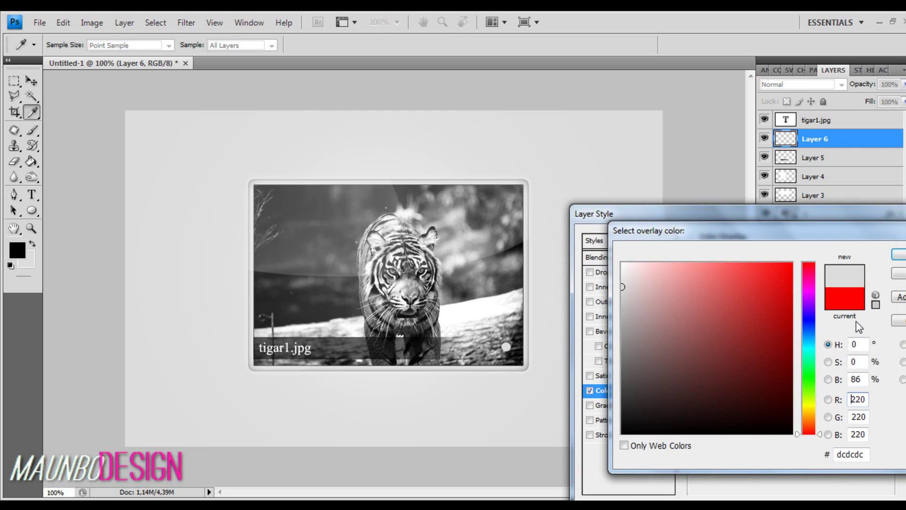
pyautogui.click(898, 254)
# Add an Inner Shadow to the circle with 61% opacity, 0 px distance, 35% choke and 6 px size.
pyautogui.click(605, 288)
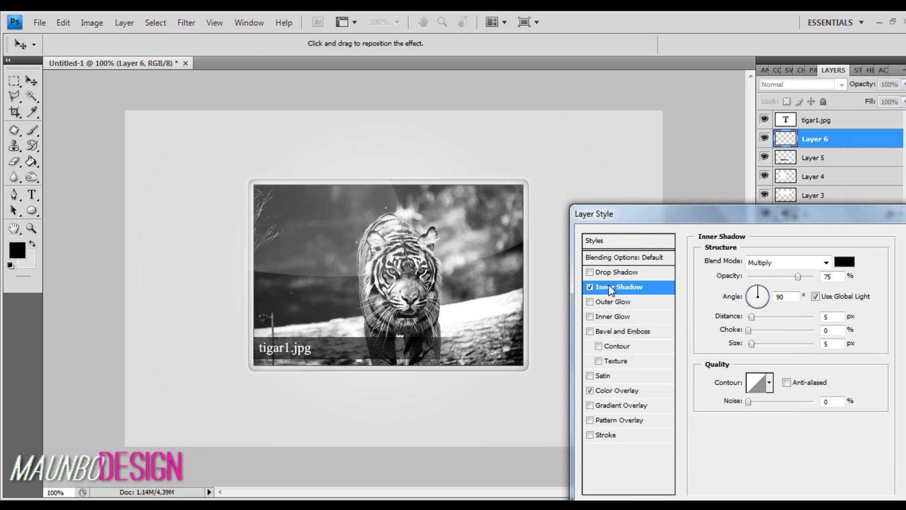
pyautogui.click(754, 343)
pyautogui.moveTo(754, 330); pyautogui.dragTo(772, 331)
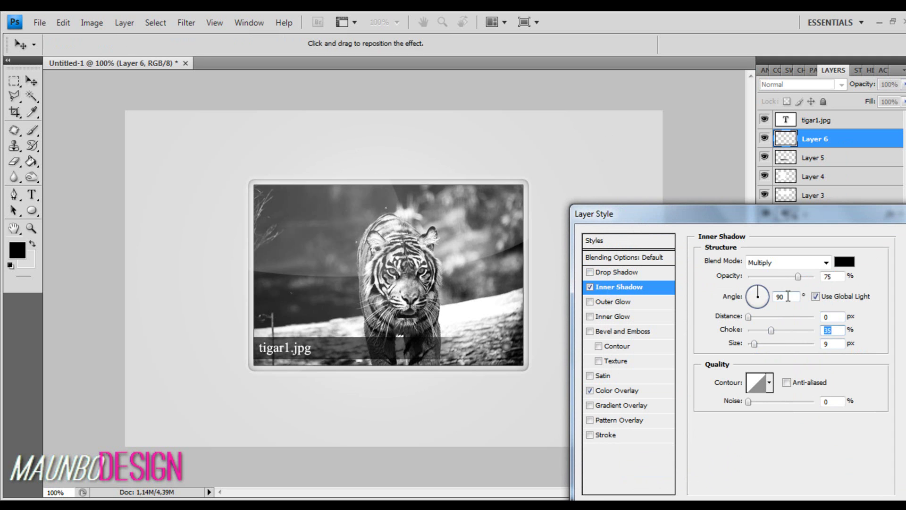
pyautogui.moveTo(797, 276); pyautogui.dragTo(813, 276)
pyautogui.moveTo(754, 343); pyautogui.dragTo(753, 345)
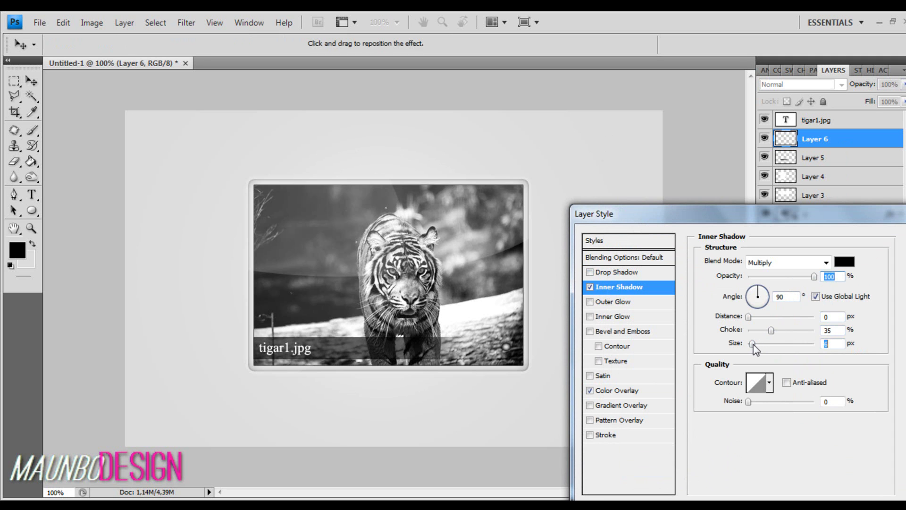
pyautogui.moveTo(777, 277); pyautogui.dragTo(788, 278)
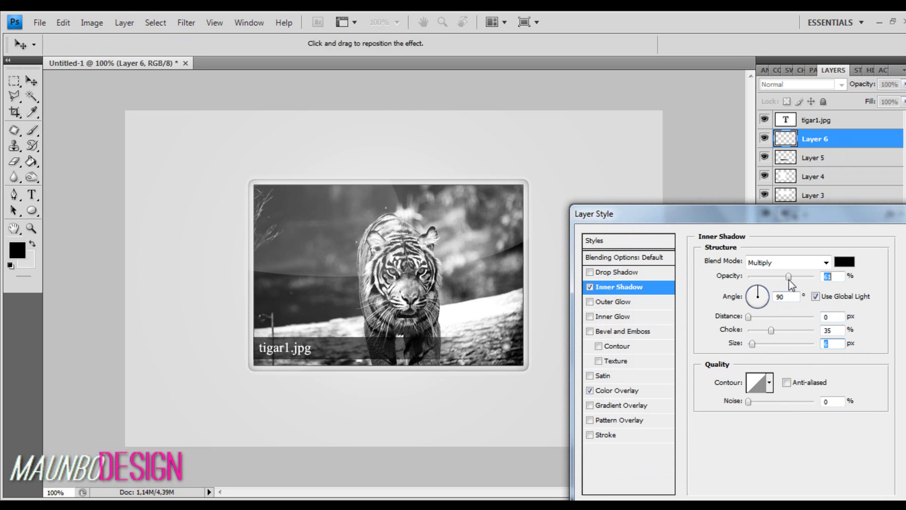
# Add a 1 px outside Stroke in grey acacac to the circle, apply the styles, and nudge the circle slightly right.
pyautogui.click(590, 434)
pyautogui.click(606, 435)
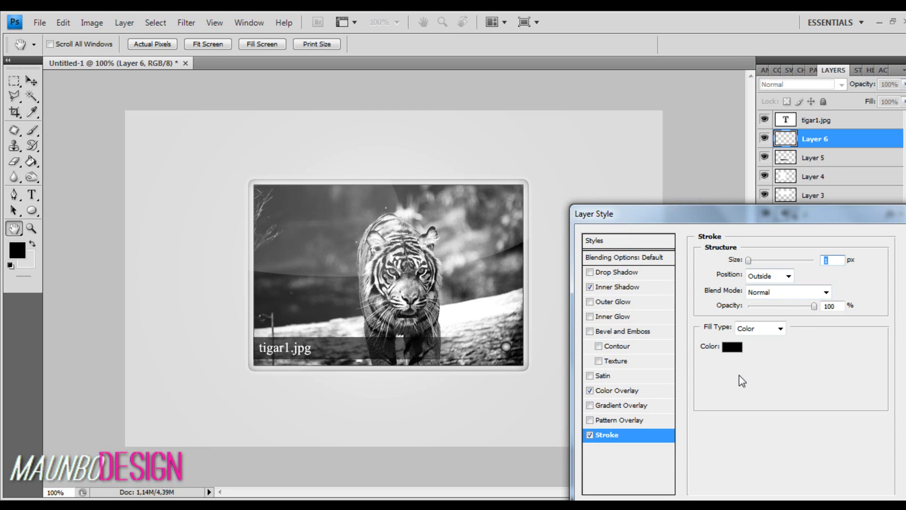
pyautogui.click(732, 347)
pyautogui.moveTo(647, 340)
pyautogui.mouseDown()
pyautogui.moveTo(586, 314)
pyautogui.moveTo(606, 375)
pyautogui.moveTo(603, 407)
pyautogui.mouseUp()
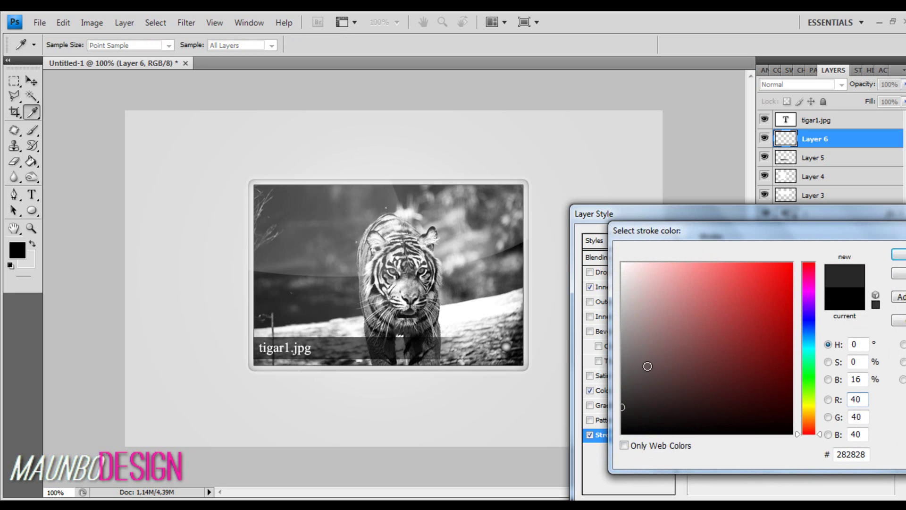
pyautogui.moveTo(647, 370)
pyautogui.mouseDown()
pyautogui.moveTo(623, 346)
pyautogui.moveTo(623, 288)
pyautogui.moveTo(614, 321)
pyautogui.mouseUp()
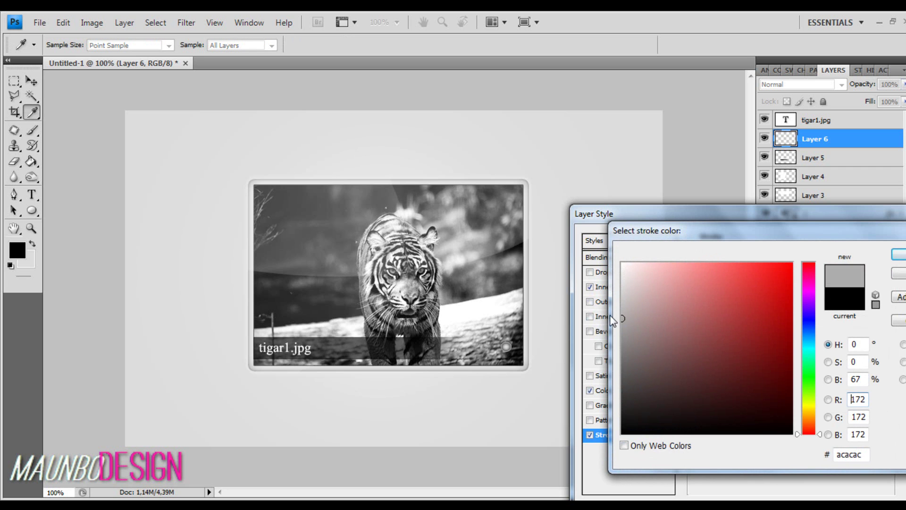
pyautogui.click(898, 255)
pyautogui.press('Return')
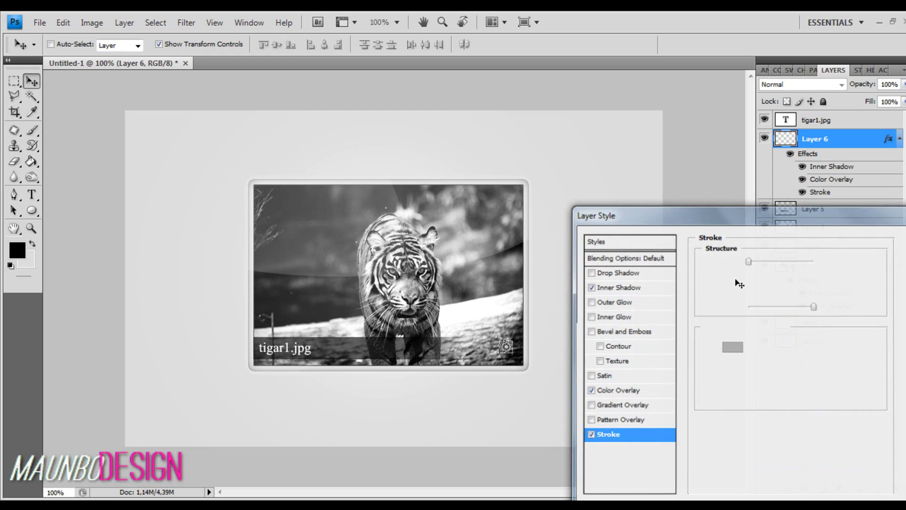
pyautogui.moveTo(693, 387); pyautogui.dragTo(698, 387)
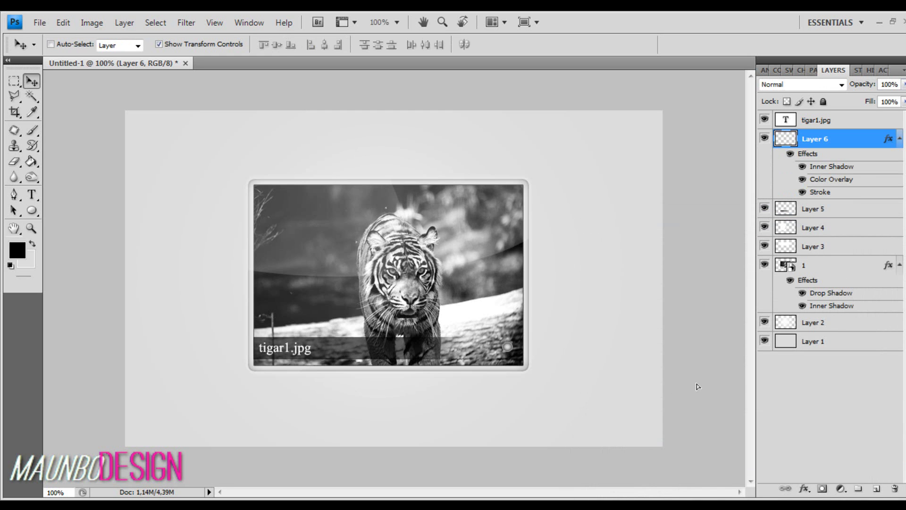
# Duplicate the styled circle twice and space the copies evenly in a row to the left of the original.
pyautogui.hotkey('ctrl', 'j')
pyautogui.moveTo(659, 399); pyautogui.dragTo(645, 398)
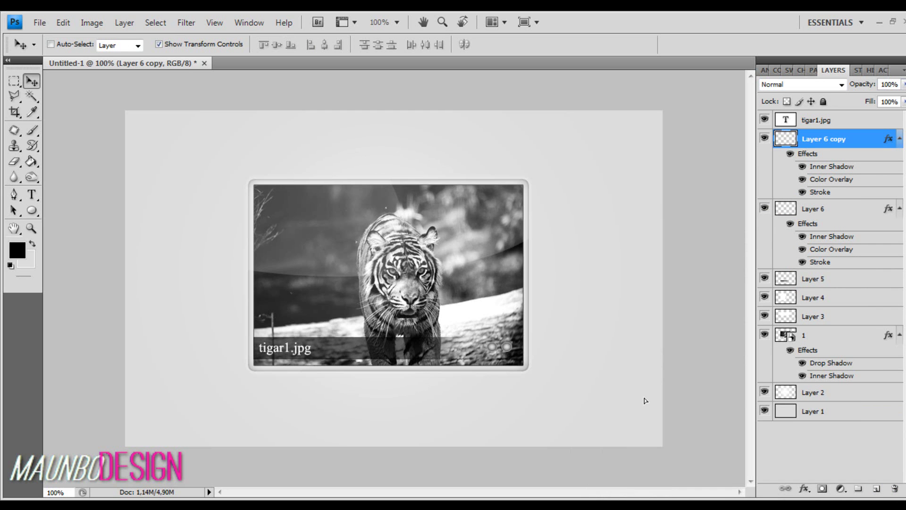
pyautogui.moveTo(821, 138); pyautogui.dragTo(876, 488)
pyautogui.moveTo(633, 405); pyautogui.dragTo(621, 404)
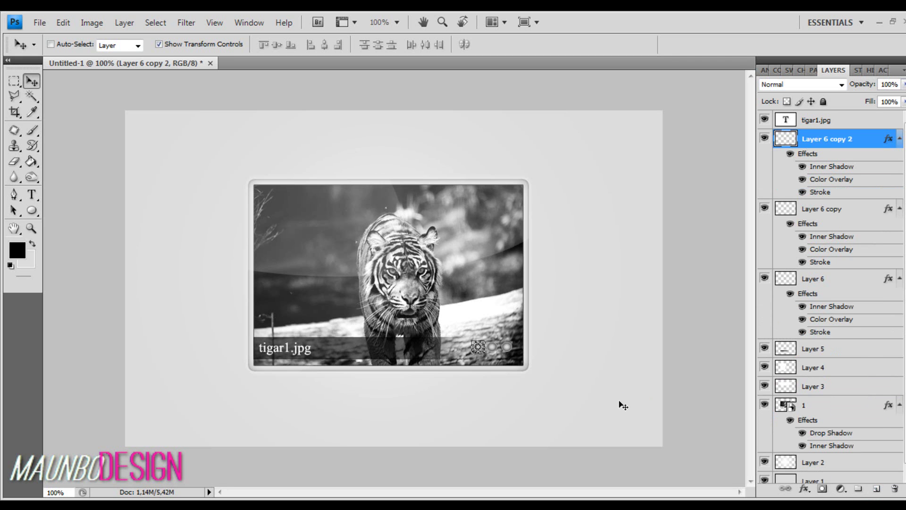
# Change the Color Overlay of the middle circle, on Layer 6 copy, to pink ff2e69.
pyautogui.click(822, 209)
pyautogui.doubleClick(850, 207)
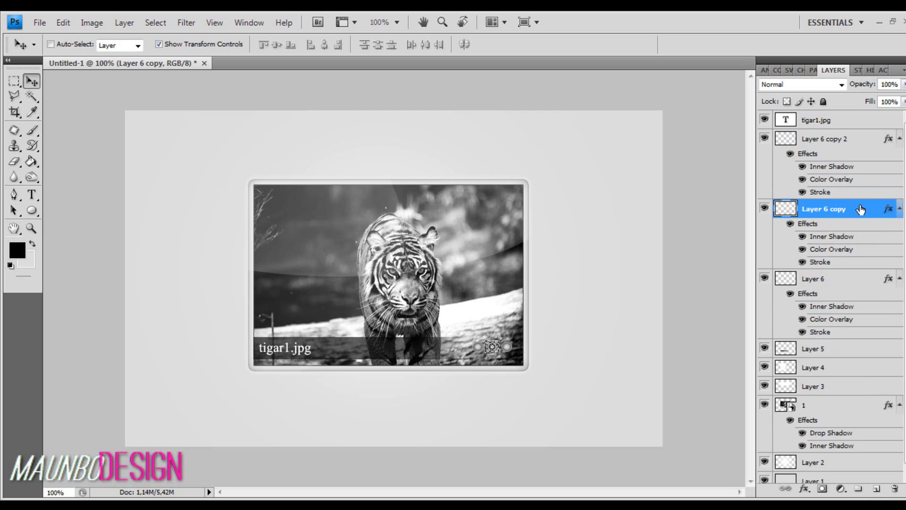
pyautogui.click(623, 396)
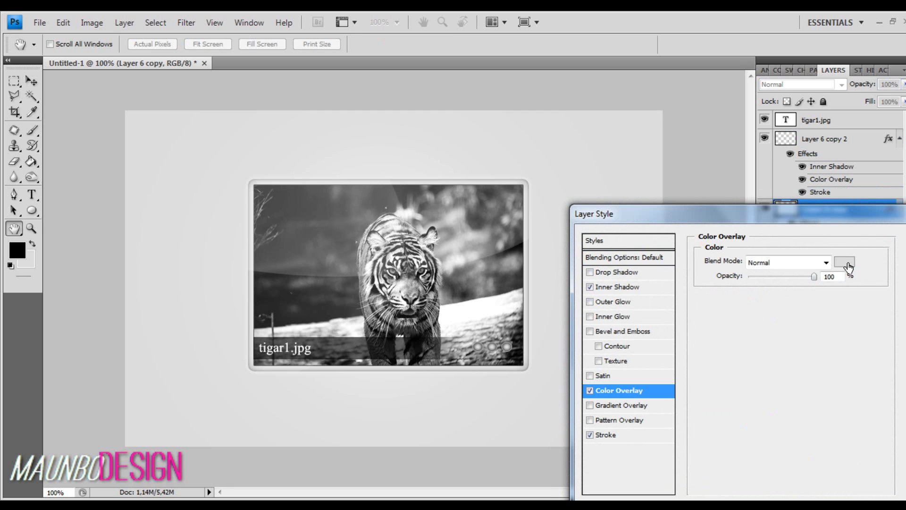
pyautogui.click(849, 262)
pyautogui.moveTo(680, 286); pyautogui.dragTo(711, 269)
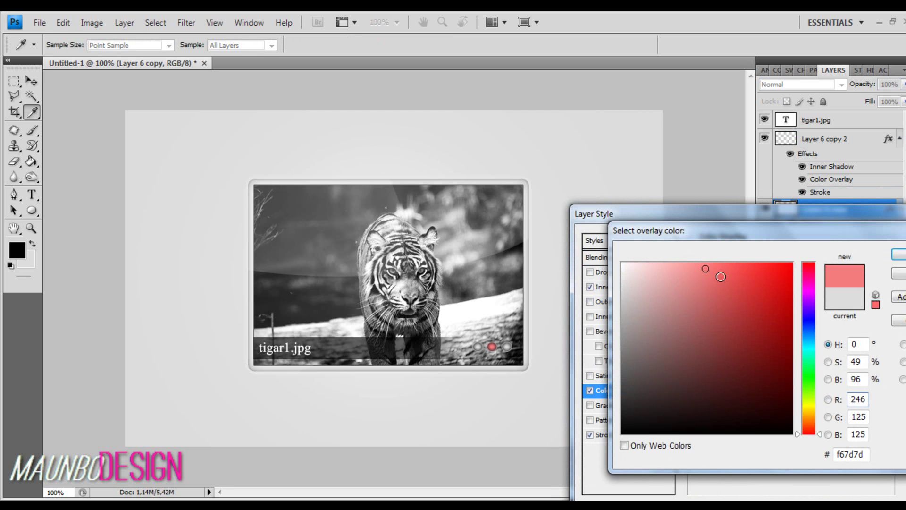
pyautogui.moveTo(809, 373); pyautogui.dragTo(809, 420)
pyautogui.moveTo(722, 289)
pyautogui.mouseDown()
pyautogui.moveTo(716, 282)
pyautogui.moveTo(763, 260)
pyautogui.mouseUp()
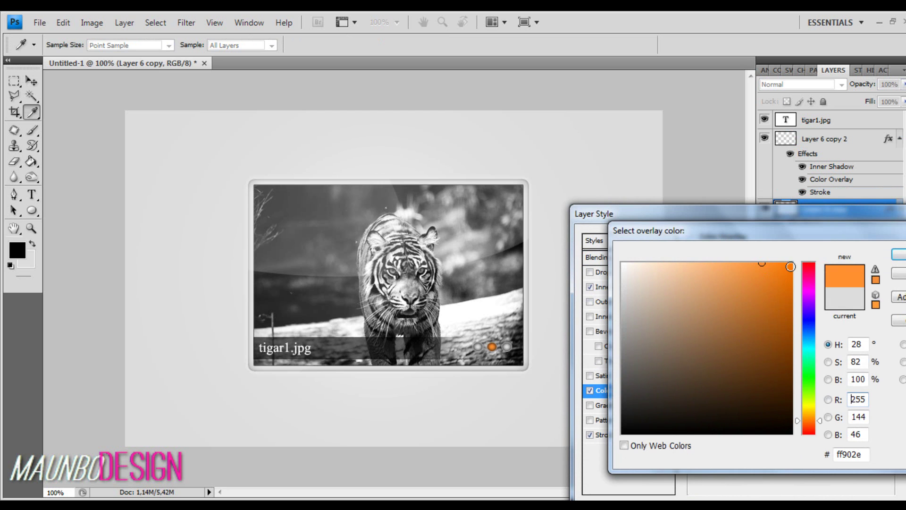
pyautogui.press('Return')
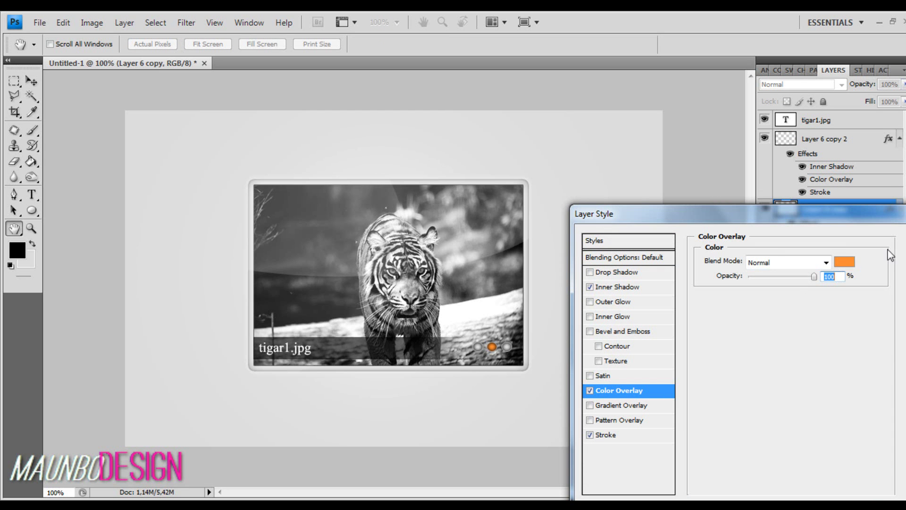
pyautogui.click(846, 263)
pyautogui.click(813, 271)
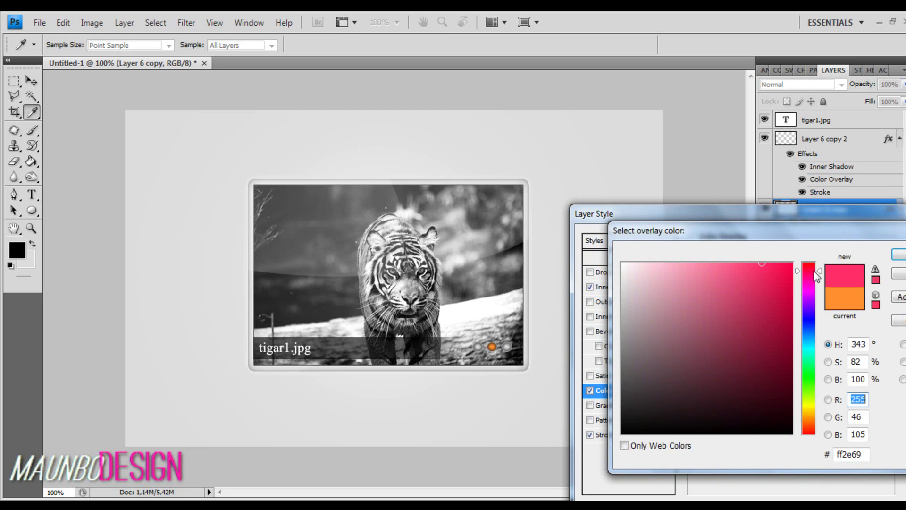
pyautogui.click(900, 256)
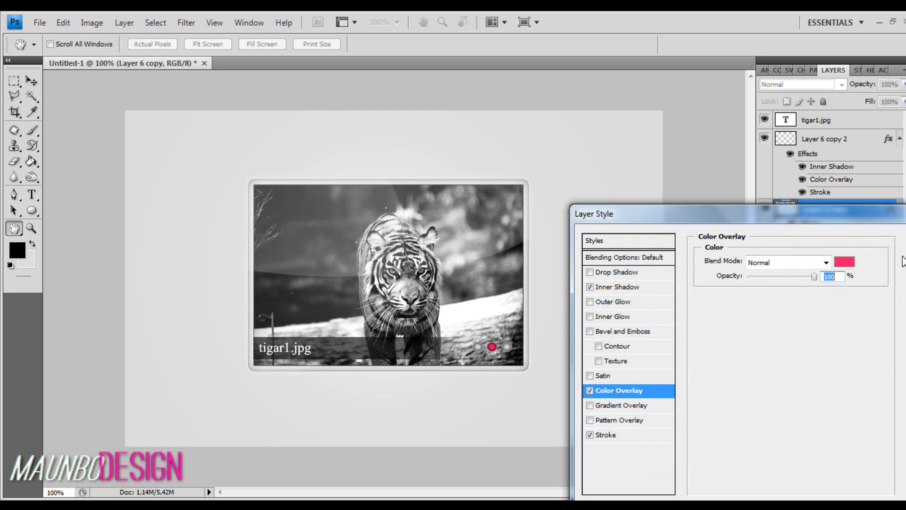
pyautogui.press('Return')
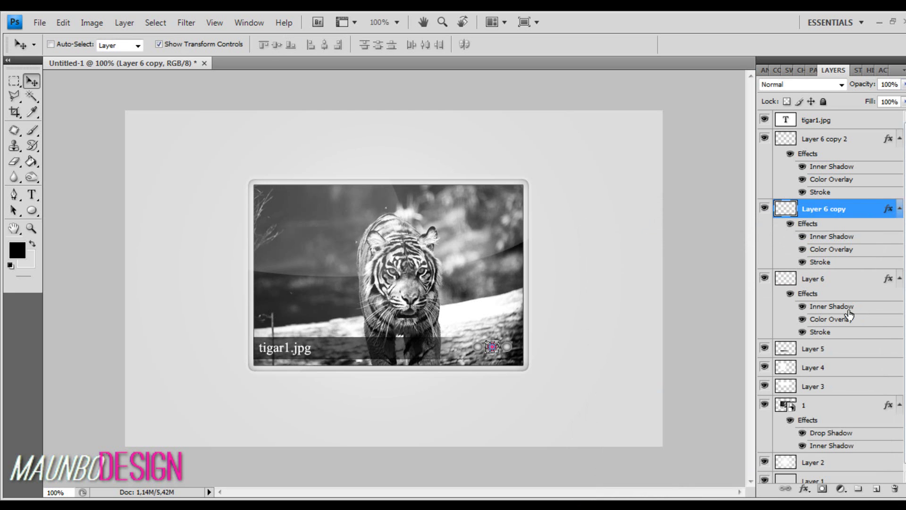
# Draw a light grey arrowhead custom shape on a new layer above Layer 2 and move it to the right of the photo.
pyautogui.click(833, 123)
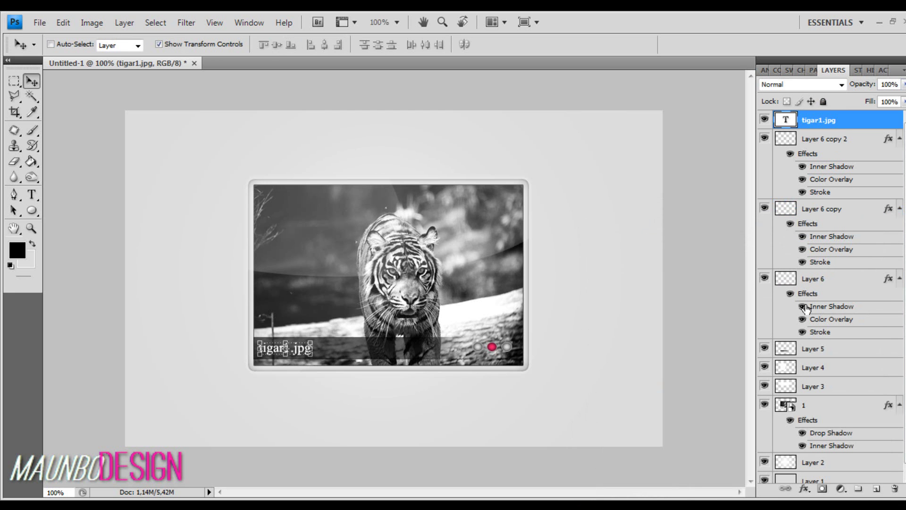
pyautogui.click(33, 213)
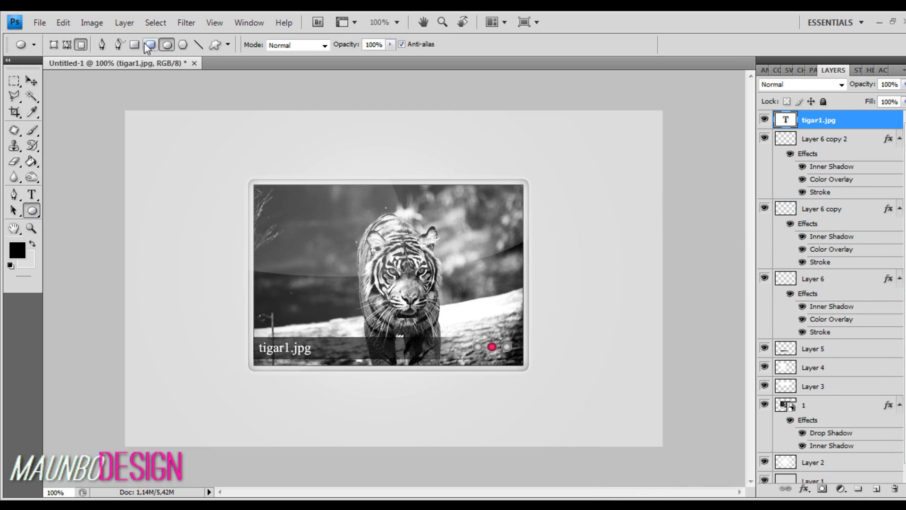
pyautogui.click(216, 45)
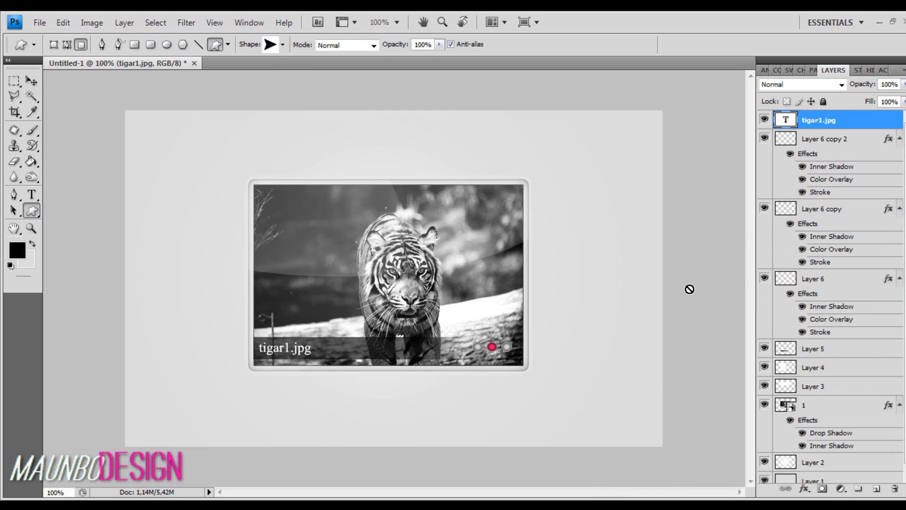
pyautogui.click(823, 420)
pyautogui.click(839, 464)
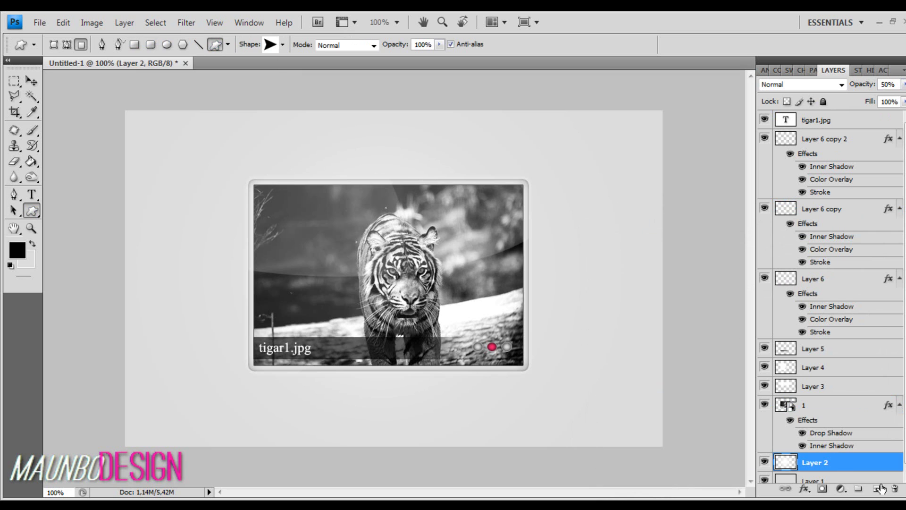
pyautogui.click(877, 490)
pyautogui.click(32, 243)
pyautogui.moveTo(227, 248); pyautogui.dragTo(209, 289)
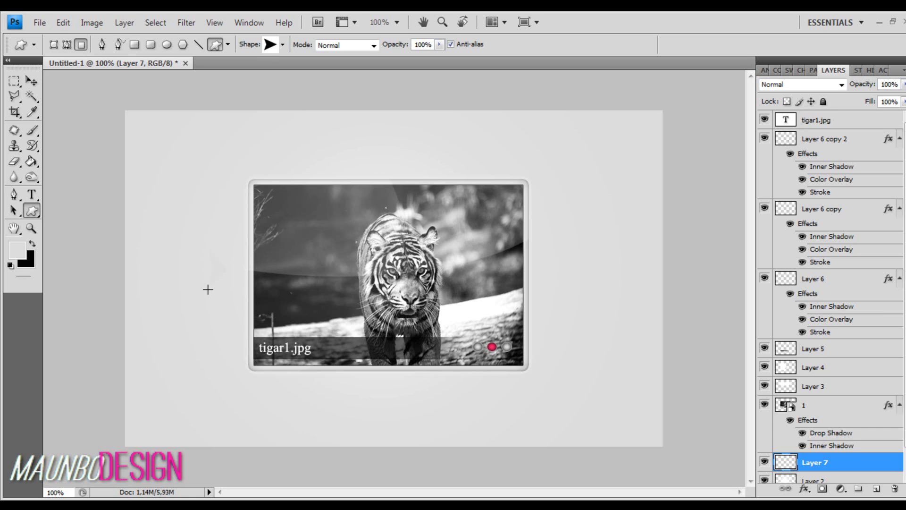
pyautogui.click(32, 82)
pyautogui.moveTo(186, 353); pyautogui.dragTo(288, 349)
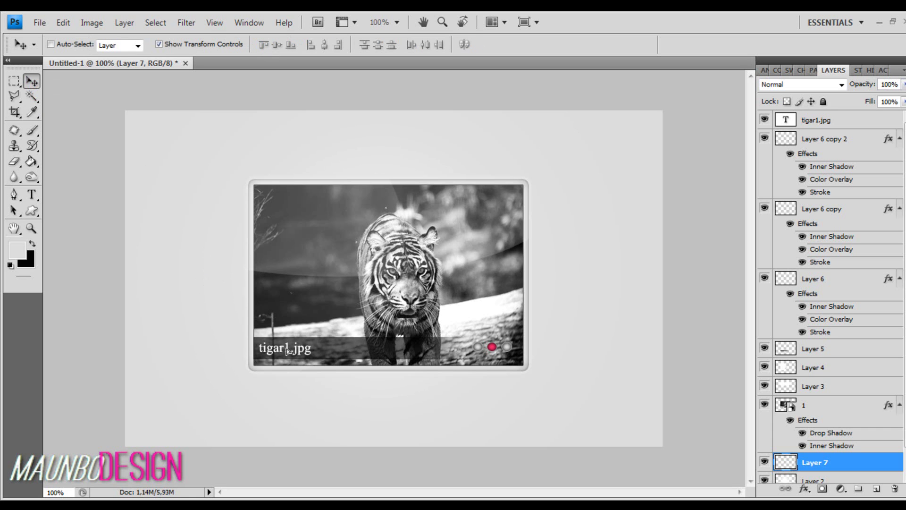
pyautogui.moveTo(536, 367); pyautogui.dragTo(539, 369)
# Add an Inner Shadow to the arrowhead with 24% opacity, 0 px distance, 0% choke and 13 px size.
pyautogui.doubleClick(846, 466)
pyautogui.click(592, 287)
pyautogui.moveTo(644, 212); pyautogui.dragTo(696, 216)
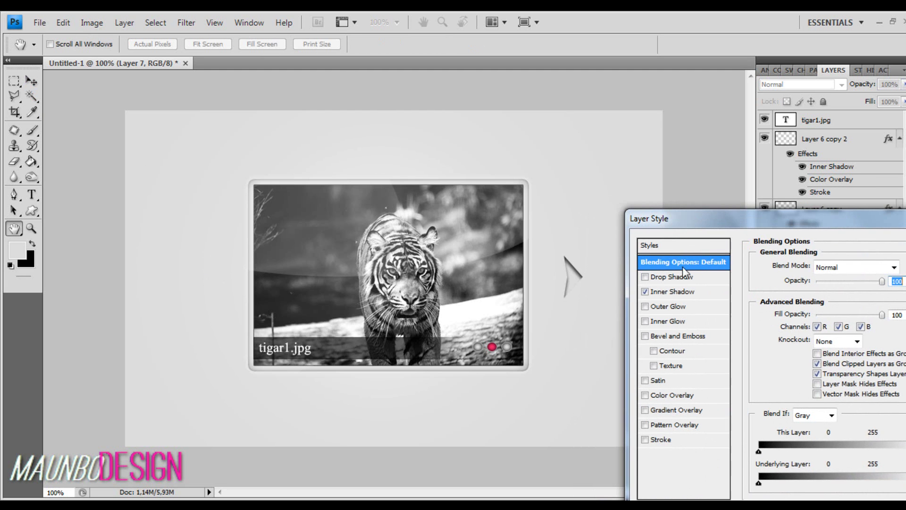
pyautogui.click(672, 291)
pyautogui.moveTo(809, 322); pyautogui.dragTo(811, 351)
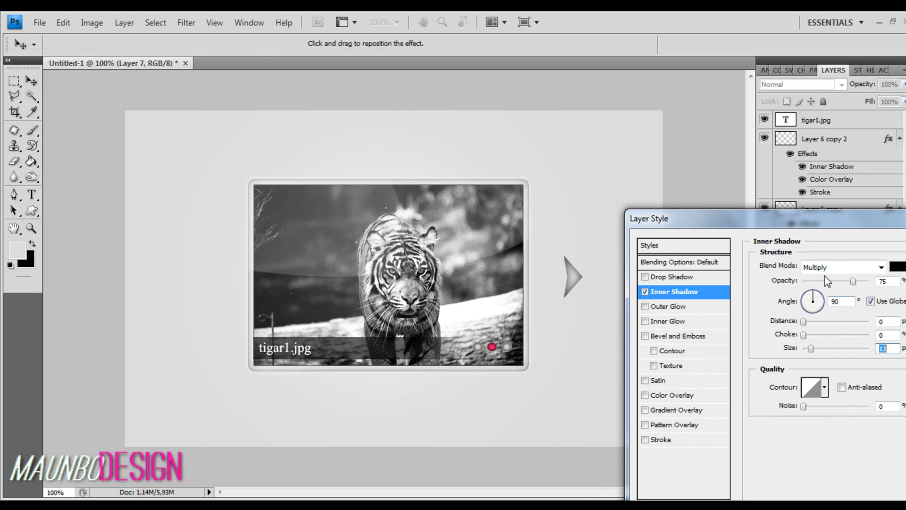
pyautogui.moveTo(828, 281); pyautogui.dragTo(815, 281)
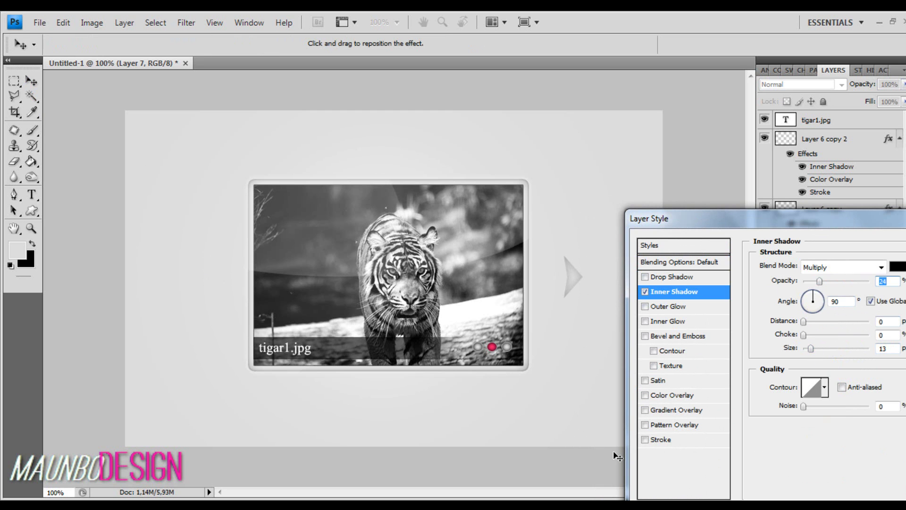
# Add a 3 px outside Stroke in light grey e7e7e7 to the arrowhead.
pyautogui.click(661, 440)
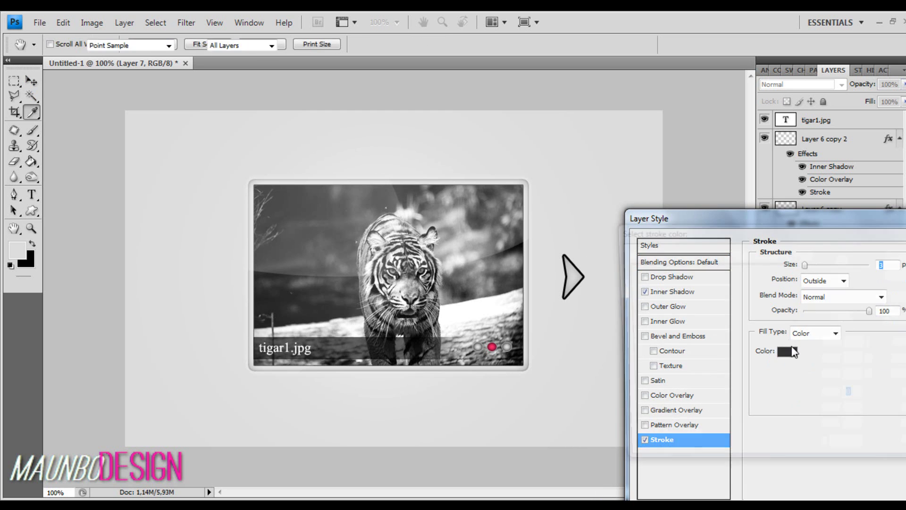
pyautogui.click(728, 353)
pyautogui.click(565, 313)
pyautogui.click(622, 303)
pyautogui.moveTo(634, 303); pyautogui.dragTo(622, 279)
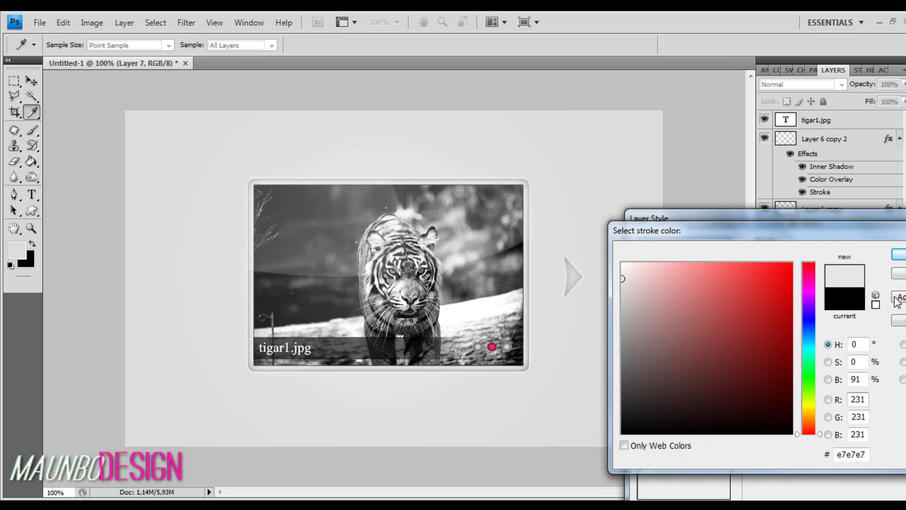
pyautogui.press('Return')
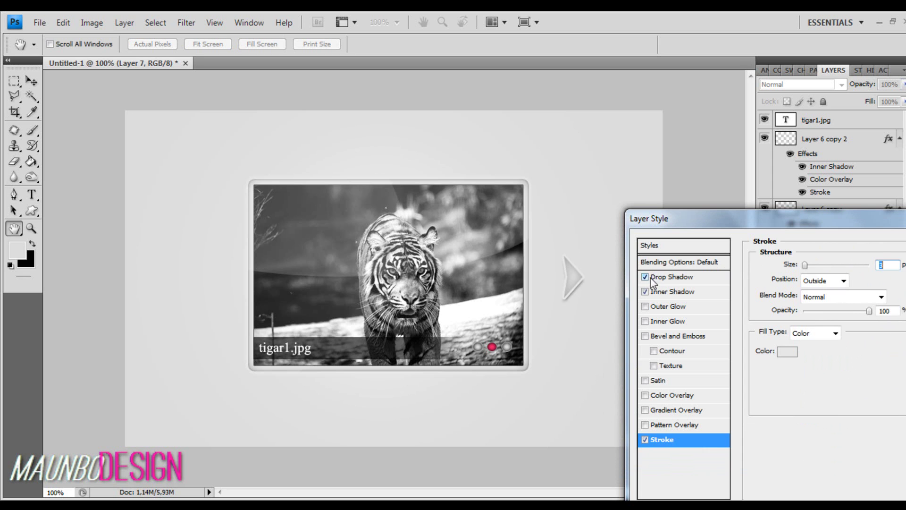
# Add a Drop Shadow with 75% opacity and 0 px distance to the arrowhead, adjust the Stroke opacity, and apply the styles.
pyautogui.click(661, 277)
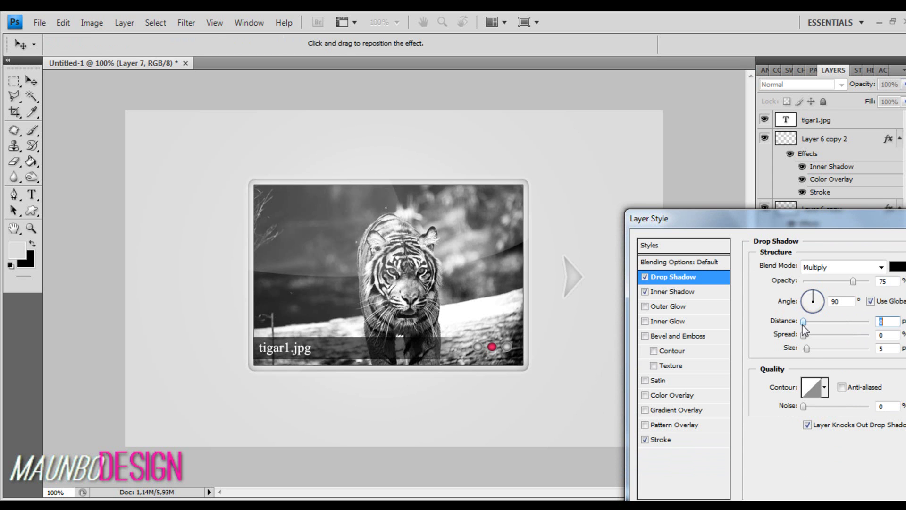
pyautogui.click(809, 347)
pyautogui.click(665, 439)
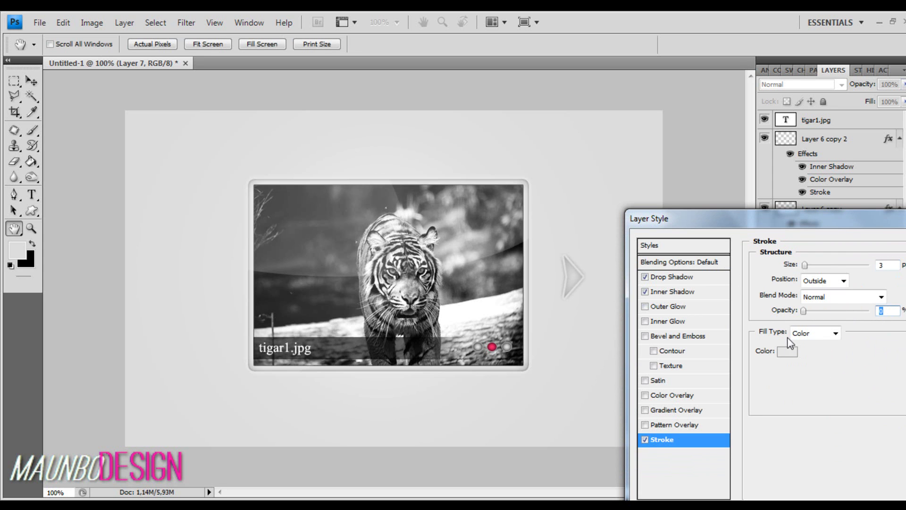
pyautogui.moveTo(829, 315); pyautogui.dragTo(889, 330)
pyautogui.moveTo(792, 223); pyautogui.dragTo(522, 364)
pyautogui.click(745, 386)
# Move the arrowhead left until it sits against the right edge of the photo frame at mid-height.
pyautogui.press('v')
pyautogui.moveTo(593, 327); pyautogui.dragTo(562, 330)
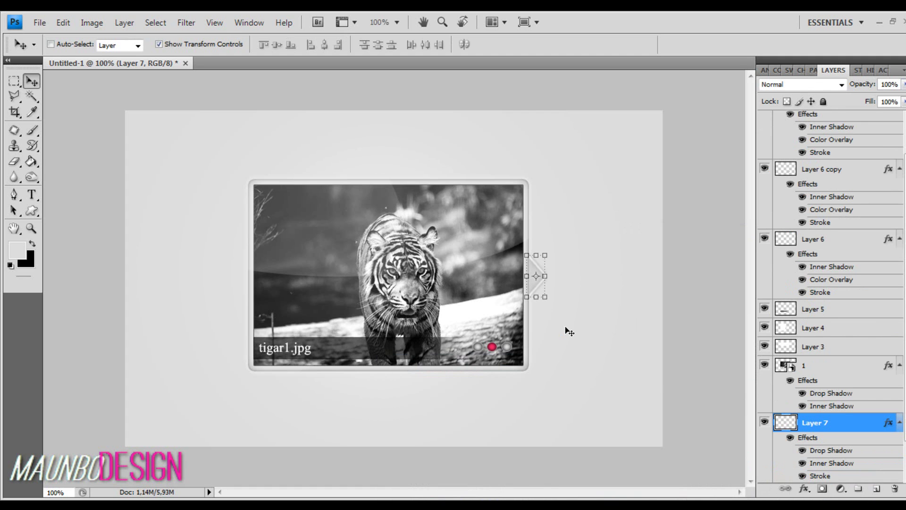
pyautogui.press('Left')
pyautogui.press('Left')
pyautogui.press('Left')
pyautogui.press('Left')
pyautogui.press('Left')
pyautogui.press('Left')
pyautogui.press('Left')
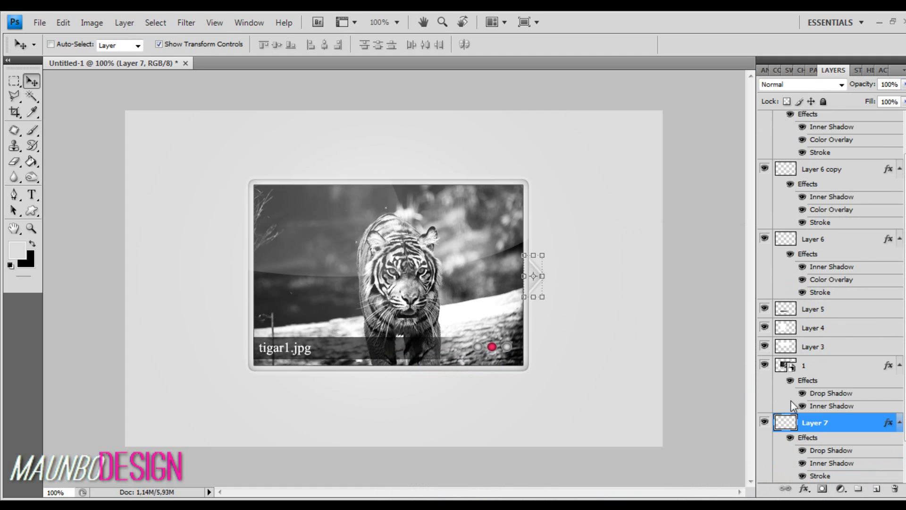
# Duplicate the arrowhead, mirror the copy horizontally with a width of -100%, and place it against the photo frame's left edge.
pyautogui.moveTo(854, 426); pyautogui.dragTo(876, 489)
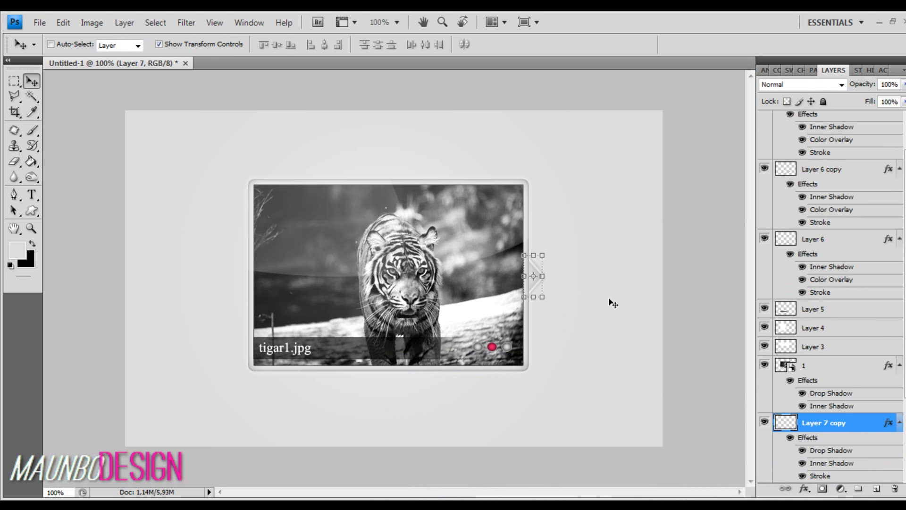
pyautogui.click(547, 275)
pyautogui.moveTo(547, 275); pyautogui.dragTo(465, 276)
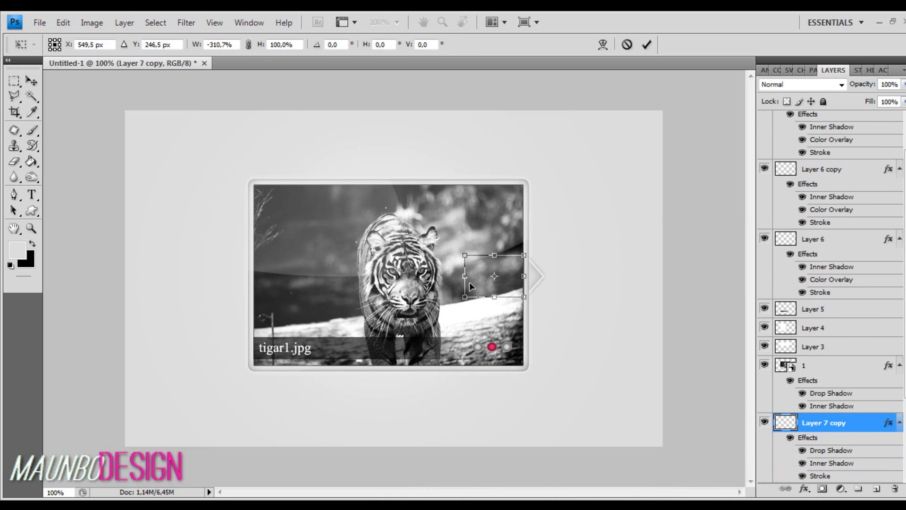
pyautogui.moveTo(233, 45)
pyautogui.mouseDown()
pyautogui.moveTo(216, 56)
pyautogui.moveTo(218, 46)
pyautogui.mouseUp()
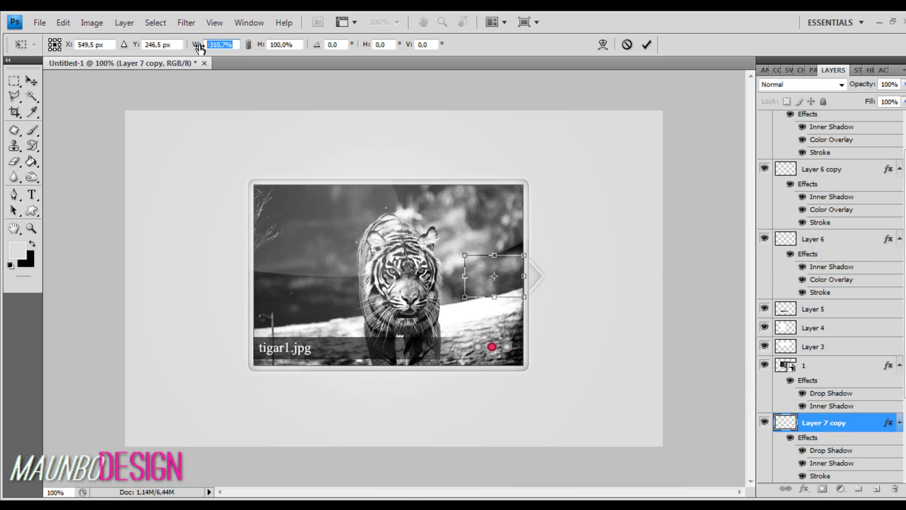
pyautogui.write('100')
pyautogui.click(30, 80)
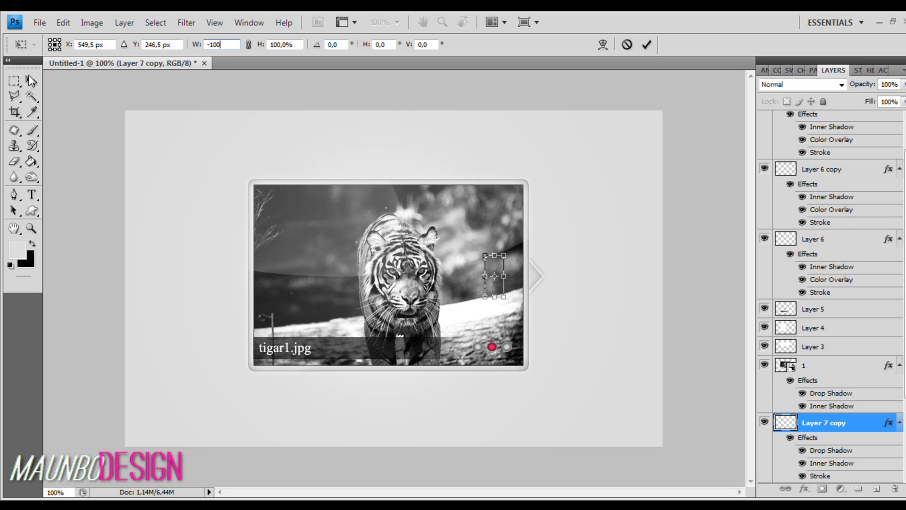
pyautogui.click(363, 191)
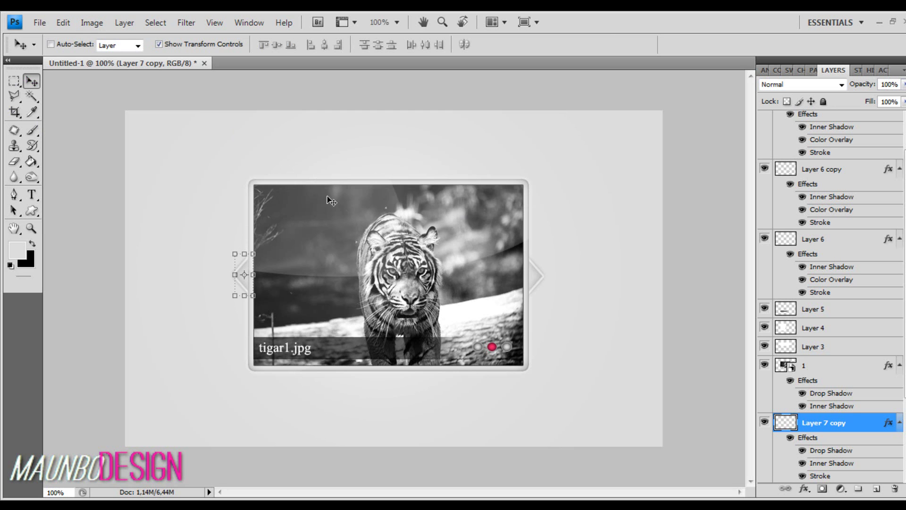
# Group Layer 7 copy, layer 1, Layers 3 to 5, the three circle layers and the tigar1.jpg text layer.
pyautogui.scroll(-5, 901, 338)
pyautogui.scroll(4, 901, 338)
pyautogui.scroll(2, 825, 414)
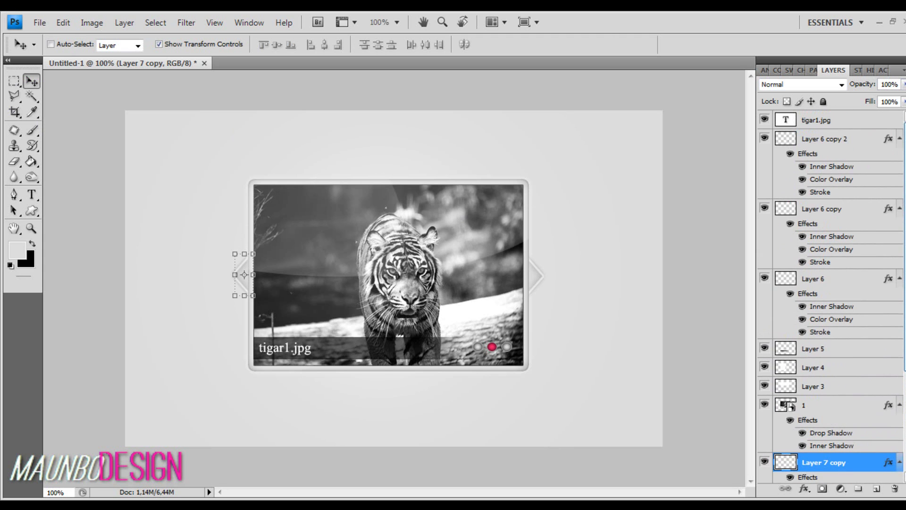
pyautogui.keyDown('ctrl'); pyautogui.click(825, 406); pyautogui.keyUp('ctrl')
pyautogui.keyDown('ctrl'); pyautogui.click(826, 386); pyautogui.keyUp('ctrl')
pyautogui.keyDown('ctrl'); pyautogui.click(827, 367); pyautogui.keyUp('ctrl')
pyautogui.keyDown('ctrl'); pyautogui.click(827, 348); pyautogui.keyUp('ctrl')
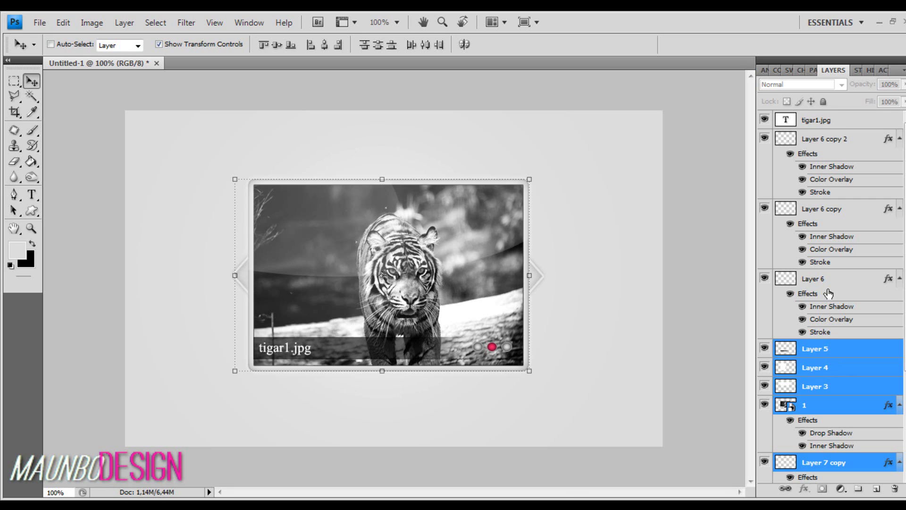
pyautogui.keyDown('ctrl'); pyautogui.click(826, 280); pyautogui.keyUp('ctrl')
pyautogui.keyDown('ctrl'); pyautogui.click(829, 210); pyautogui.keyUp('ctrl')
pyautogui.keyDown('ctrl'); pyautogui.click(814, 139); pyautogui.keyUp('ctrl')
pyautogui.keyDown('ctrl'); pyautogui.click(810, 122); pyautogui.keyUp('ctrl')
pyautogui.moveTo(817, 122); pyautogui.dragTo(860, 486)
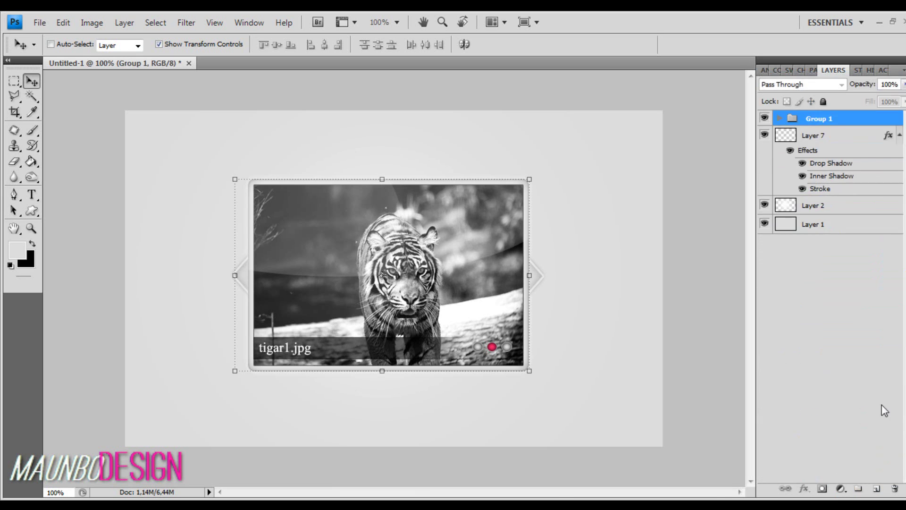
# Add a new empty layer at the bottom of Group 1, directly beneath Layer 7 copy.
pyautogui.click(820, 247)
pyautogui.click(778, 121)
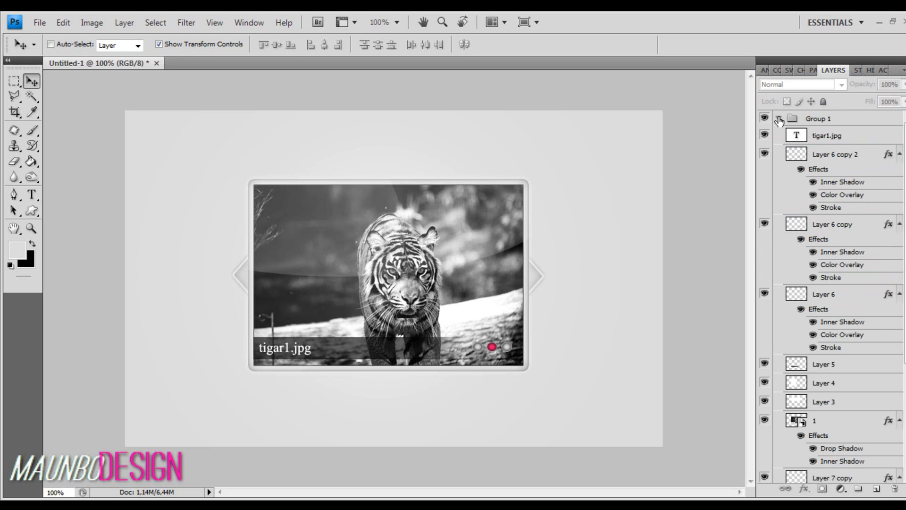
pyautogui.scroll(-5, 897, 156)
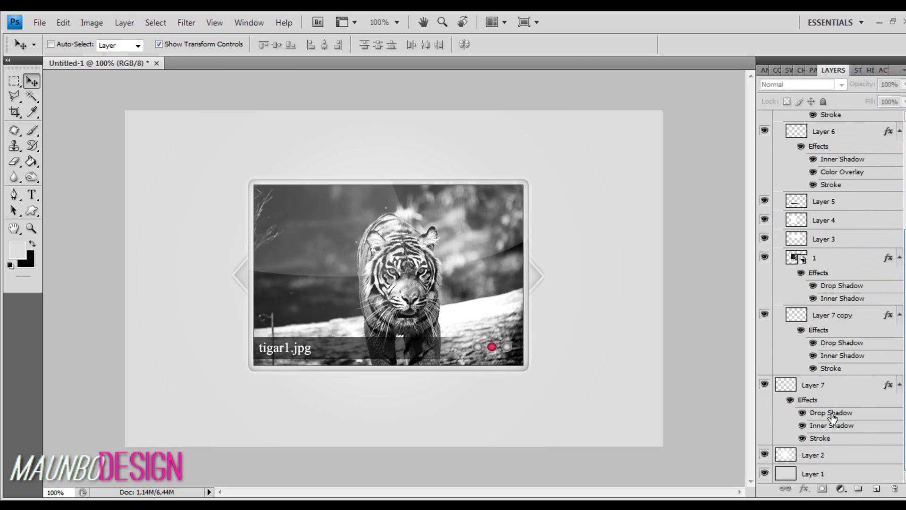
pyautogui.click(843, 390)
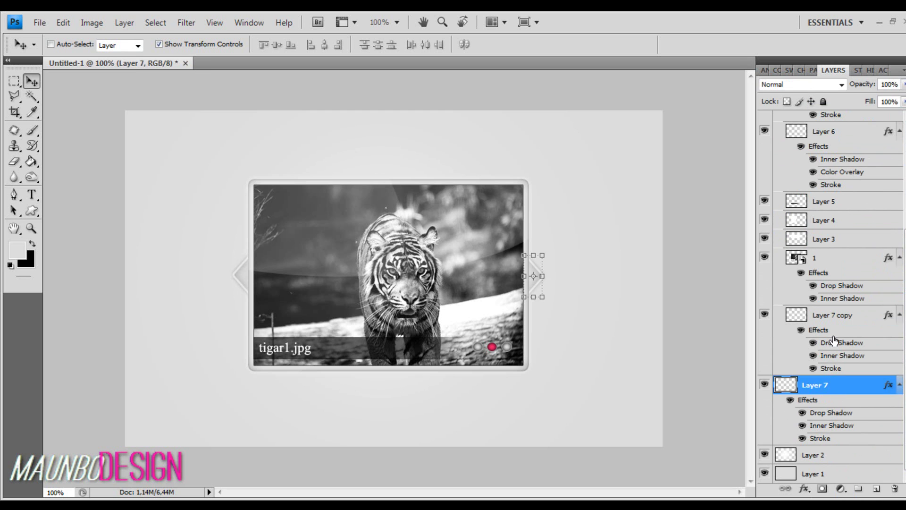
pyautogui.click(831, 315)
pyautogui.click(877, 489)
pyautogui.moveTo(836, 314); pyautogui.dragTo(836, 394)
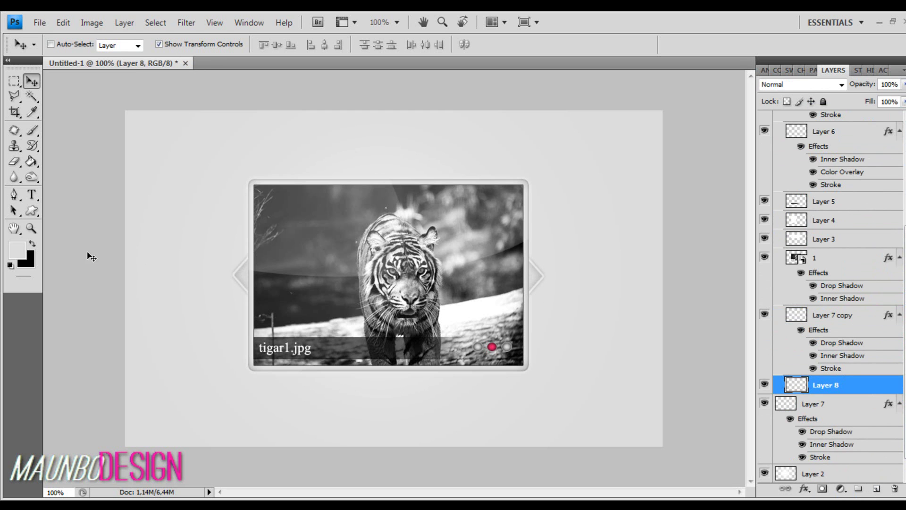
# Draw a flat black ellipse as wide as the photo frame on Layer 8 and move it up against the frame's bottom edge.
pyautogui.click(31, 211)
pyautogui.click(167, 44)
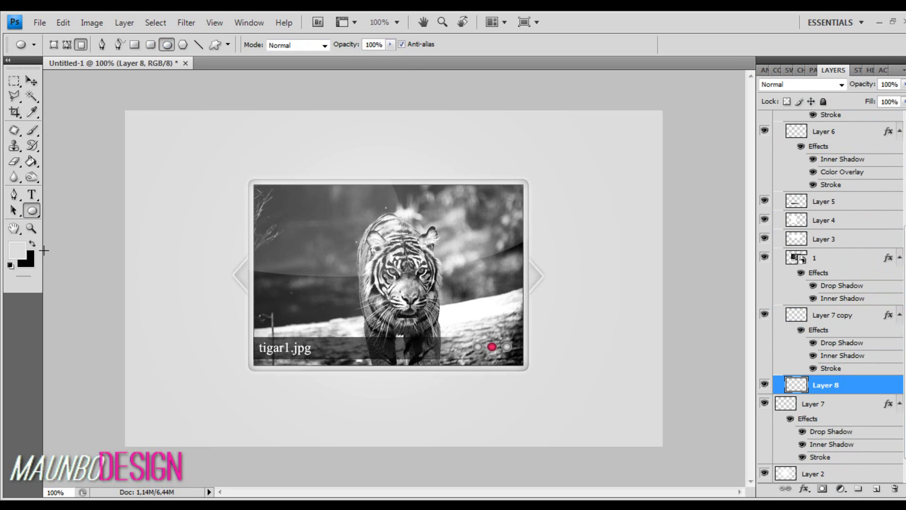
pyautogui.moveTo(247, 367); pyautogui.dragTo(529, 388)
pyautogui.click(28, 92)
pyautogui.click(31, 81)
pyautogui.moveTo(330, 386); pyautogui.dragTo(328, 378)
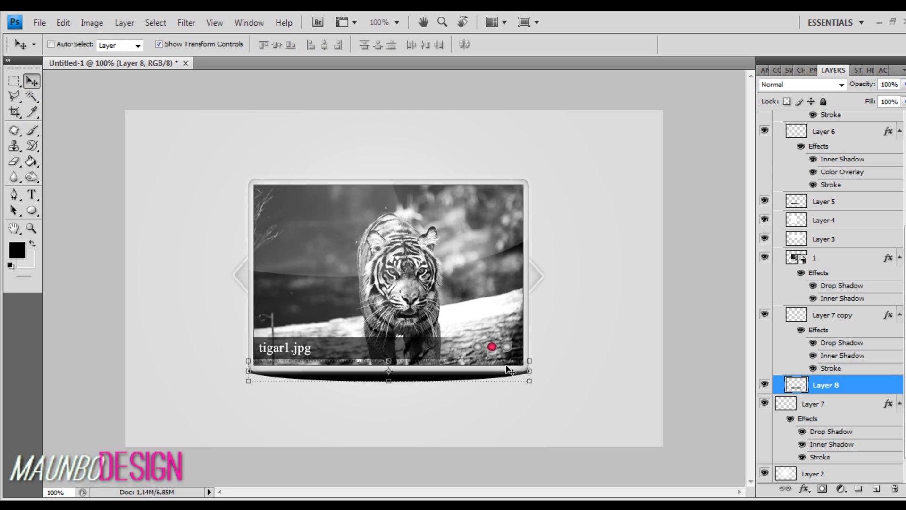
# Warp the black ellipse by pulling its two lower corners down and its lower edge slightly up, and apply the transformation.
pyautogui.click(91, 22)
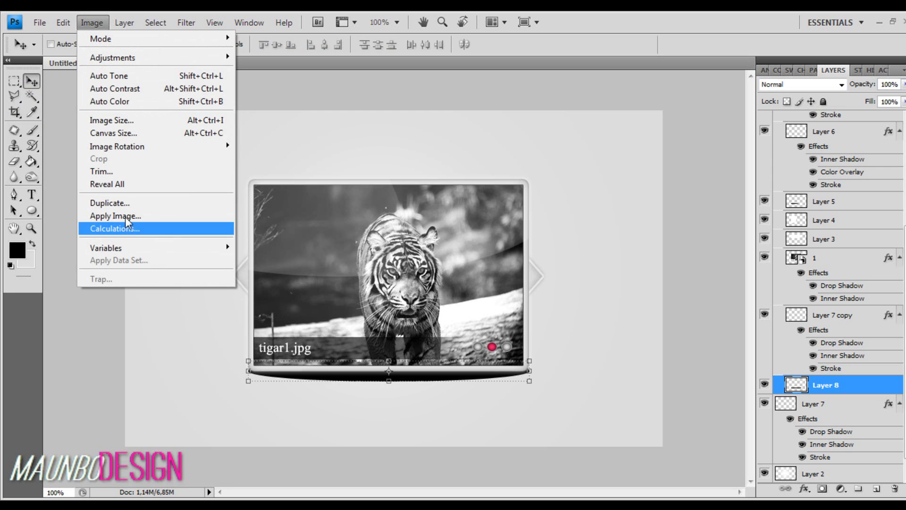
pyautogui.moveTo(63, 23)
pyautogui.moveTo(104, 274)
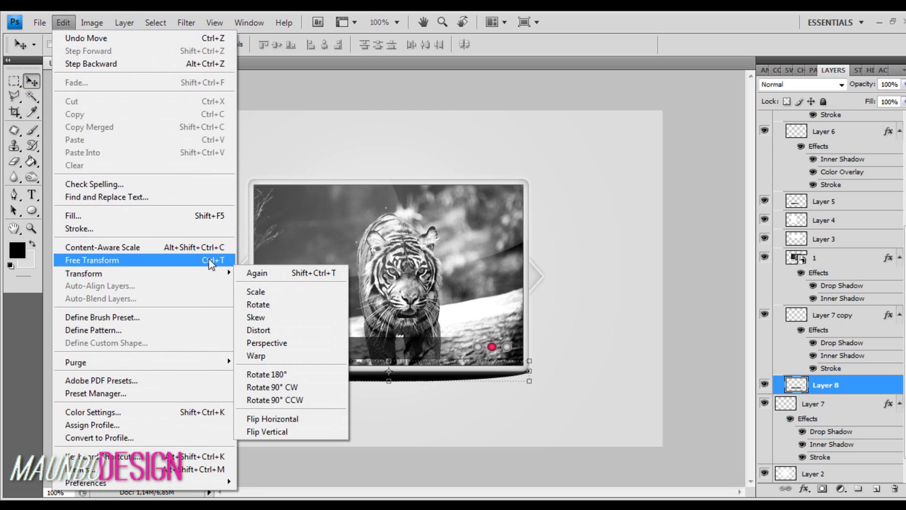
pyautogui.click(267, 356)
pyautogui.moveTo(247, 383); pyautogui.dragTo(247, 397)
pyautogui.moveTo(339, 381); pyautogui.dragTo(339, 371)
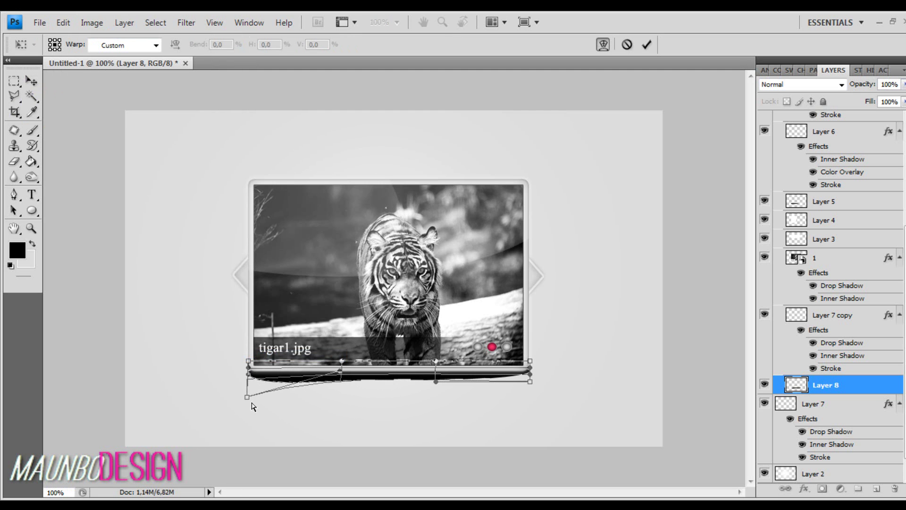
pyautogui.moveTo(250, 372); pyautogui.dragTo(249, 376)
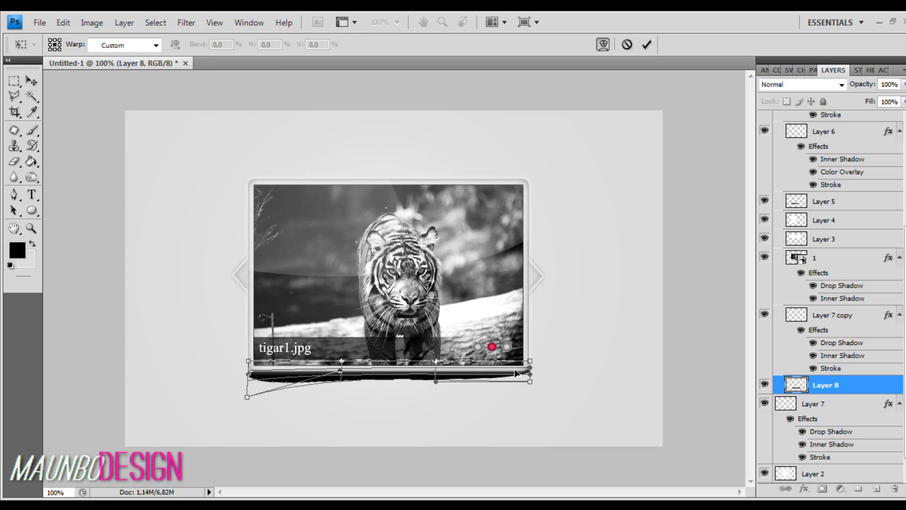
pyautogui.moveTo(528, 384); pyautogui.dragTo(530, 392)
pyautogui.click(30, 97)
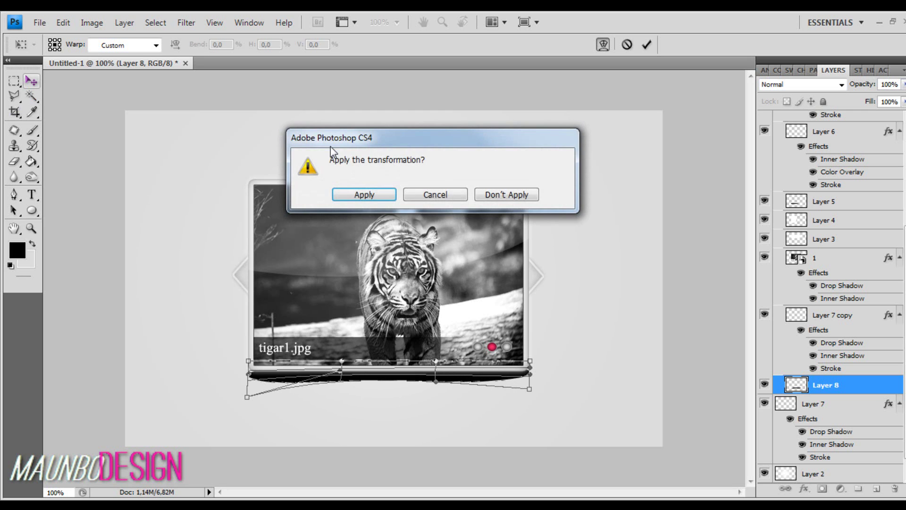
pyautogui.click(357, 194)
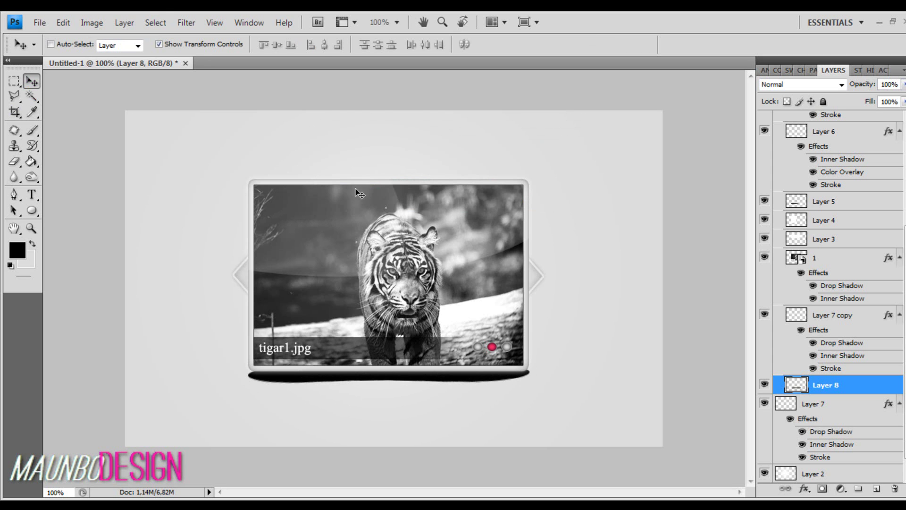
# Apply a Gaussian Blur to the warped ellipse on Layer 8 to form a soft shadow under the frame.
pyautogui.click(186, 23)
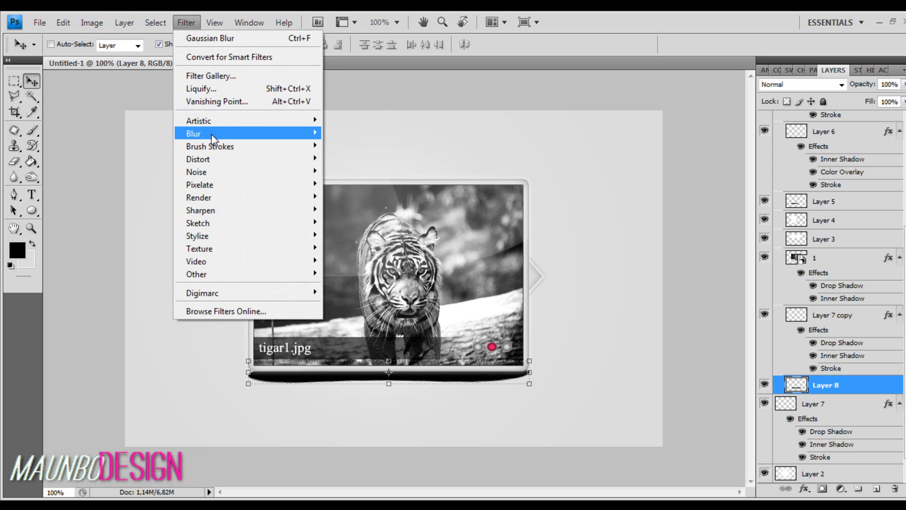
pyautogui.moveTo(210, 133)
pyautogui.click(373, 183)
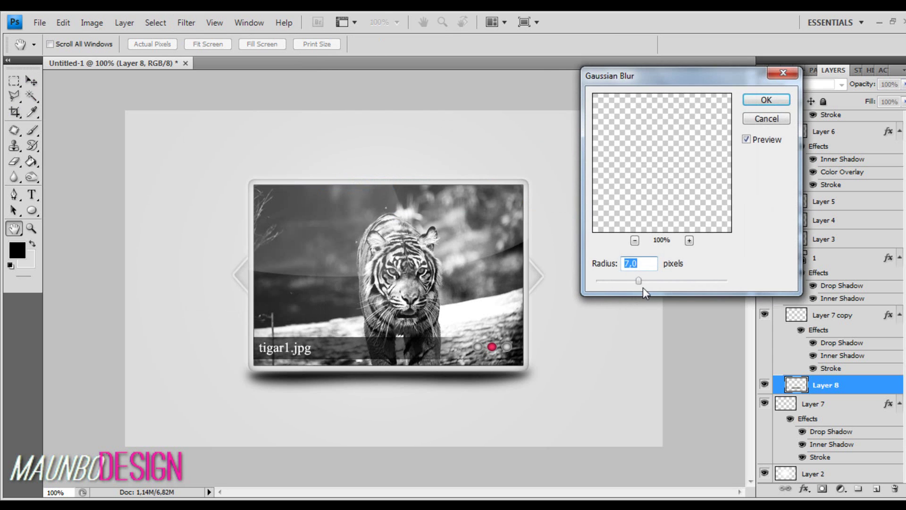
pyautogui.moveTo(639, 280); pyautogui.dragTo(636, 281)
pyautogui.click(765, 99)
# Narrow the blurred shadow from both sides to match the frame's width and apply the transformation.
pyautogui.moveTo(236, 369); pyautogui.dragTo(245, 369)
pyautogui.moveTo(533, 372); pyautogui.dragTo(528, 374)
pyautogui.click(31, 81)
pyautogui.click(390, 201)
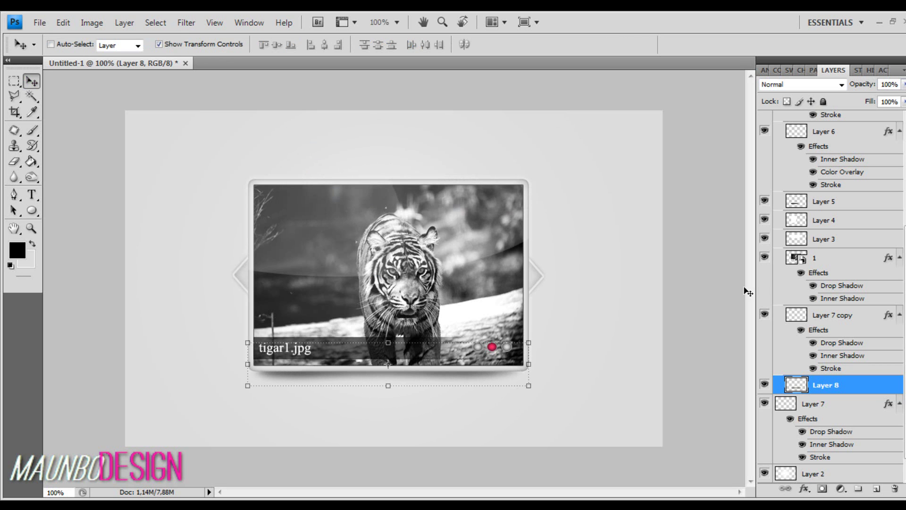
# Duplicate Group 1, scale the copy to 77.6%, and place it overlapping the left part of the main slide.
pyautogui.scroll(5, 830, 293)
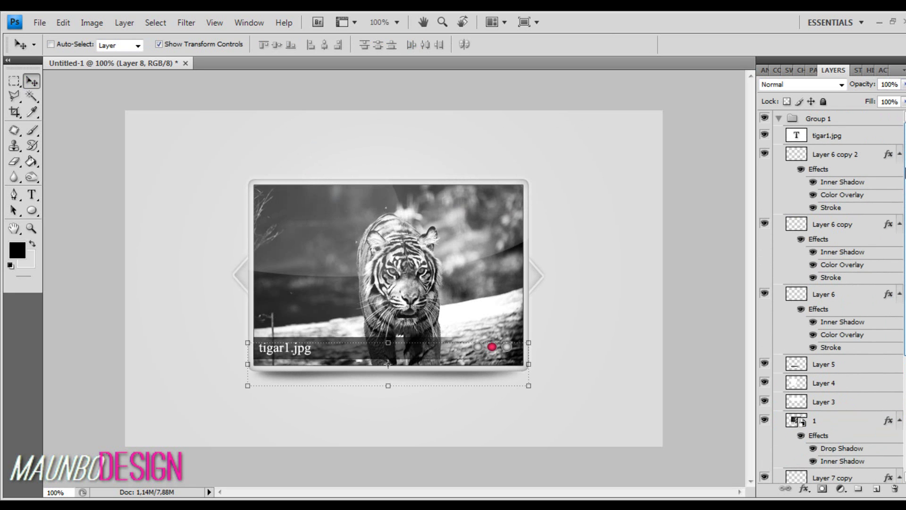
pyautogui.moveTo(842, 124); pyautogui.dragTo(876, 488)
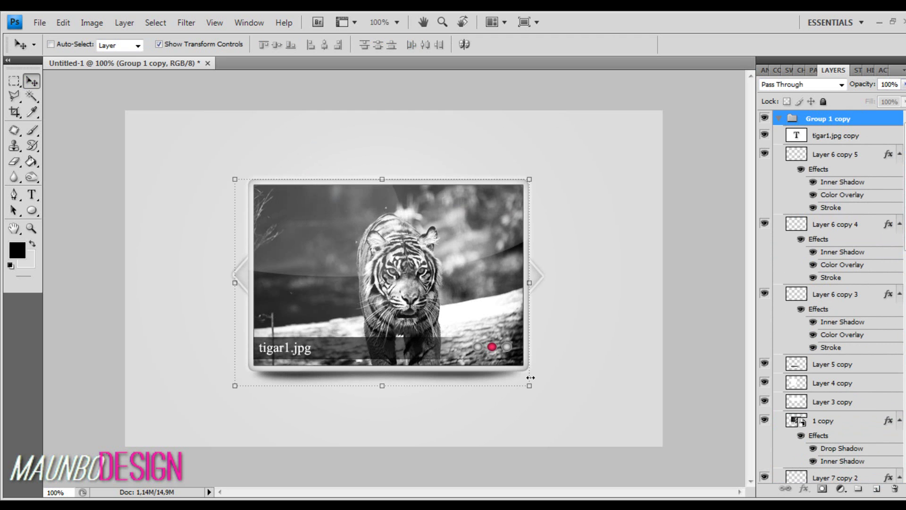
pyautogui.moveTo(529, 385); pyautogui.dragTo(465, 340)
pyautogui.moveTo(404, 251); pyautogui.dragTo(328, 271)
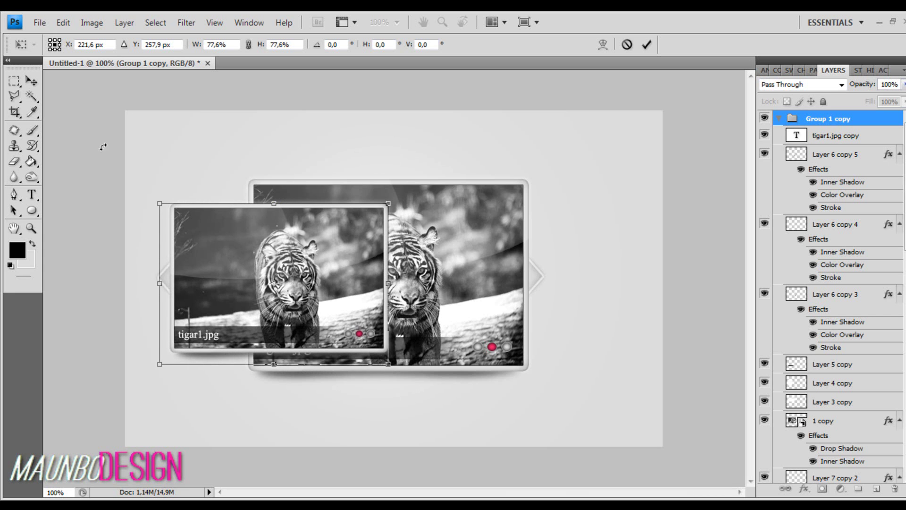
pyautogui.click(33, 81)
pyautogui.click(364, 194)
pyautogui.moveTo(339, 252); pyautogui.dragTo(318, 256)
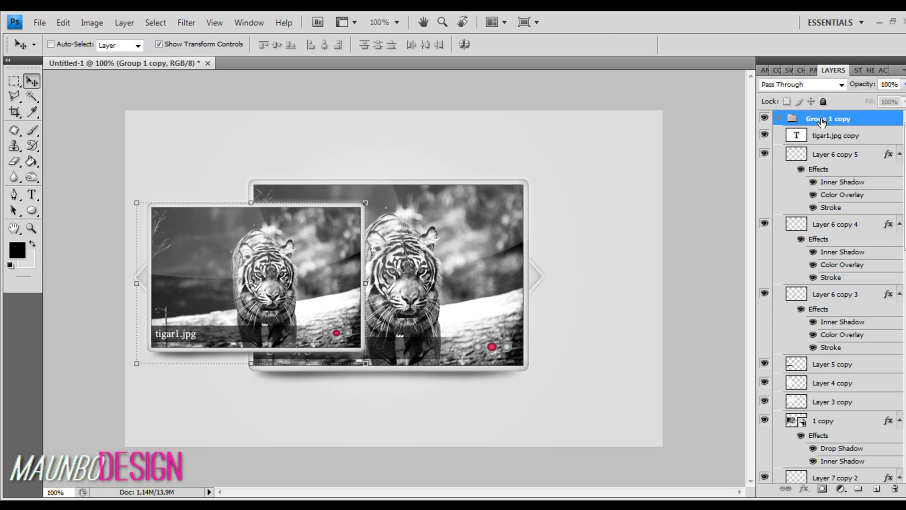
# Move Group 1 copy below Group 1 in the layer stack so the smaller slide sits behind the main one.
pyautogui.scroll(-10, 822, 123)
pyautogui.scroll(-8, 830, 296)
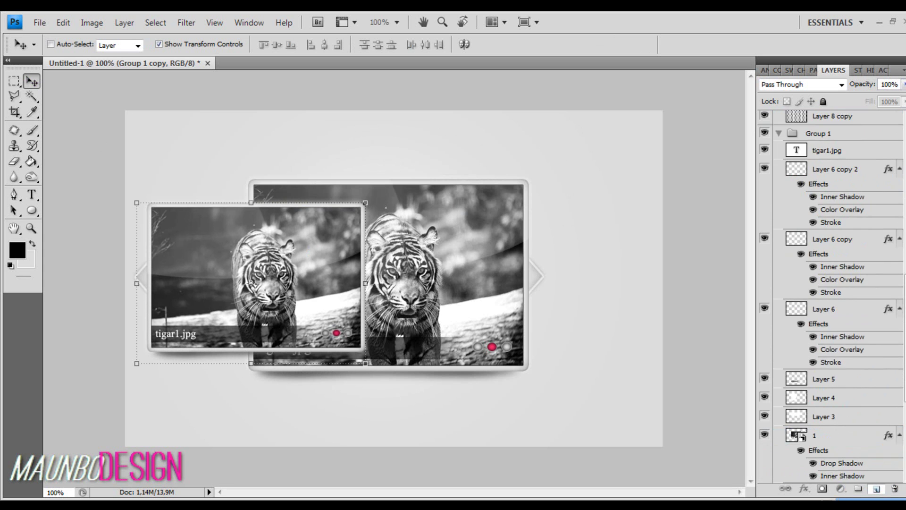
pyautogui.moveTo(835, 493); pyautogui.dragTo(832, 376)
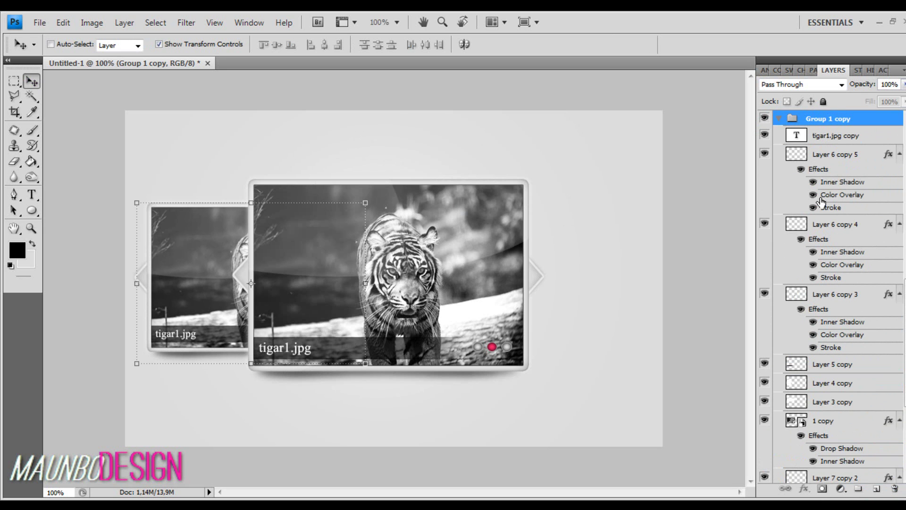
# Delete the tigar1.jpg copy text layer and the Layer 5 copy caption bar from Group 1 copy.
pyautogui.click(844, 156)
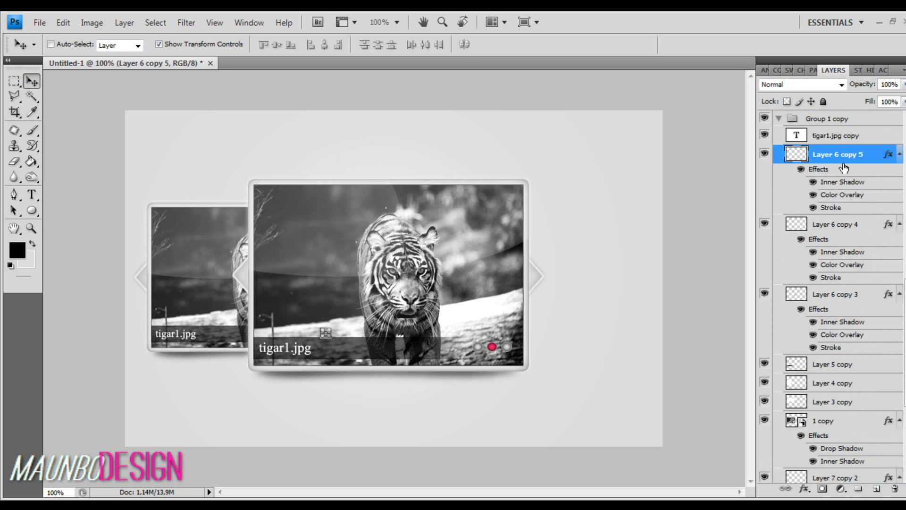
pyautogui.click(834, 118)
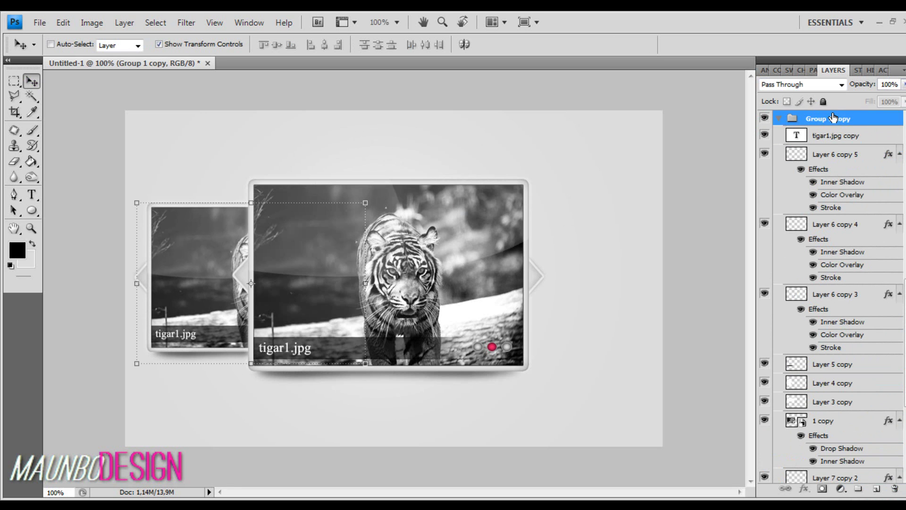
pyautogui.click(830, 137)
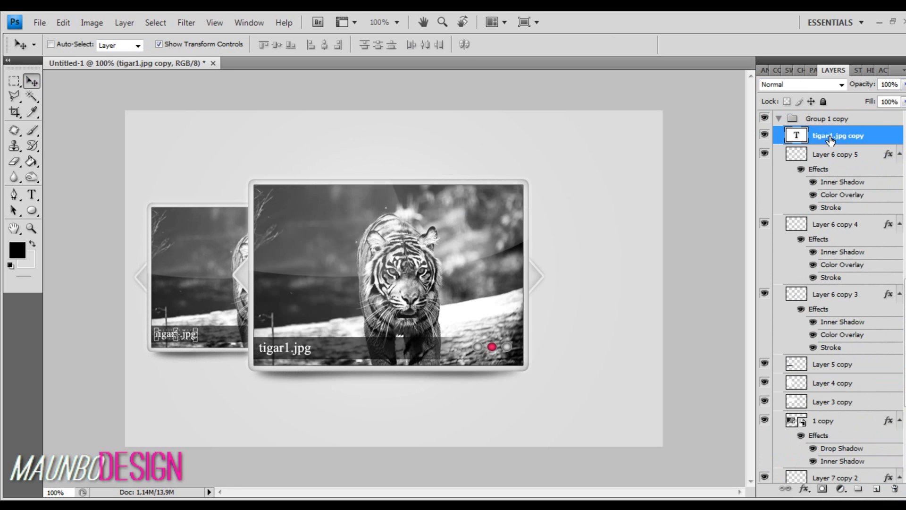
pyautogui.press('Delete')
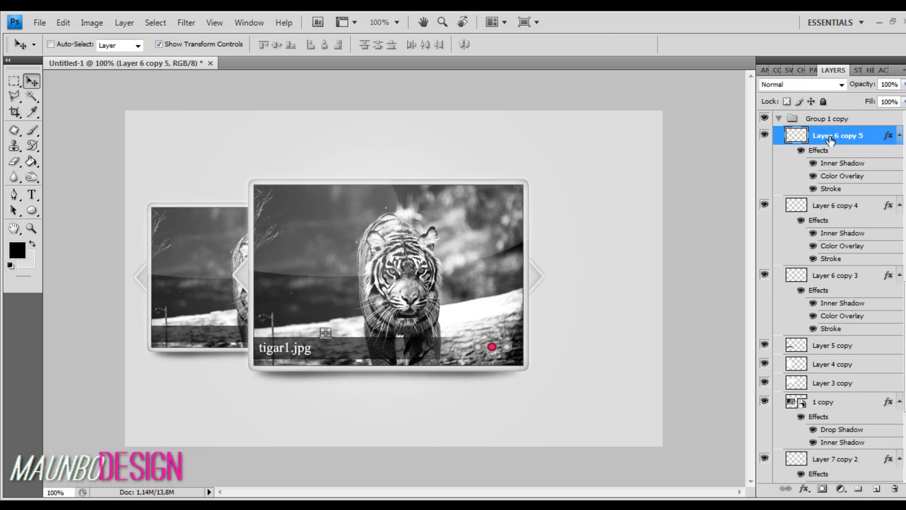
pyautogui.click(822, 206)
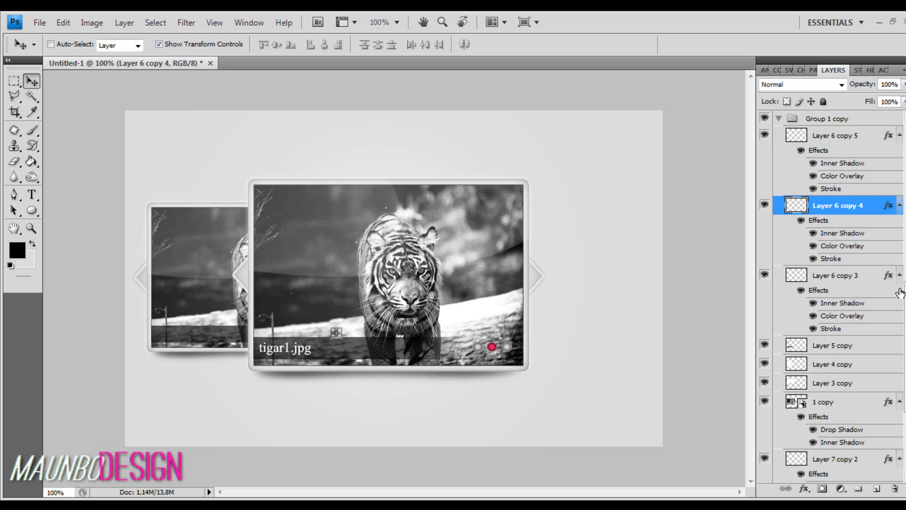
pyautogui.click(824, 348)
pyautogui.press('Delete')
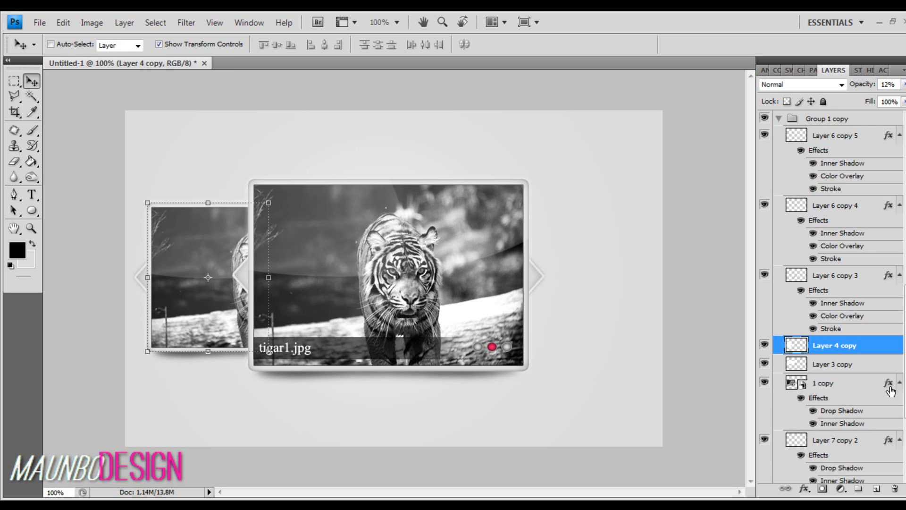
# Delete the navigation arrow layer, Layer 7 copy 2, from Group 1 copy.
pyautogui.click(841, 364)
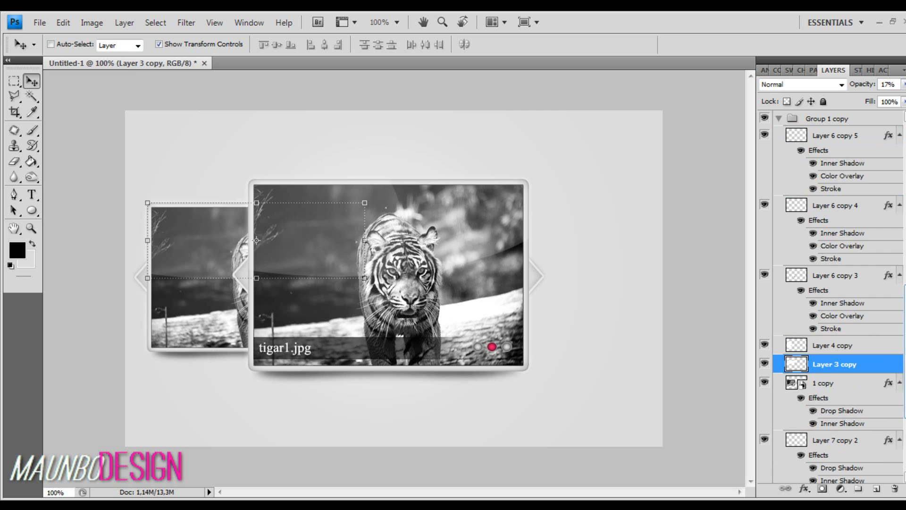
pyautogui.scroll(-4, 859, 366)
pyautogui.click(837, 295)
pyautogui.press('Delete')
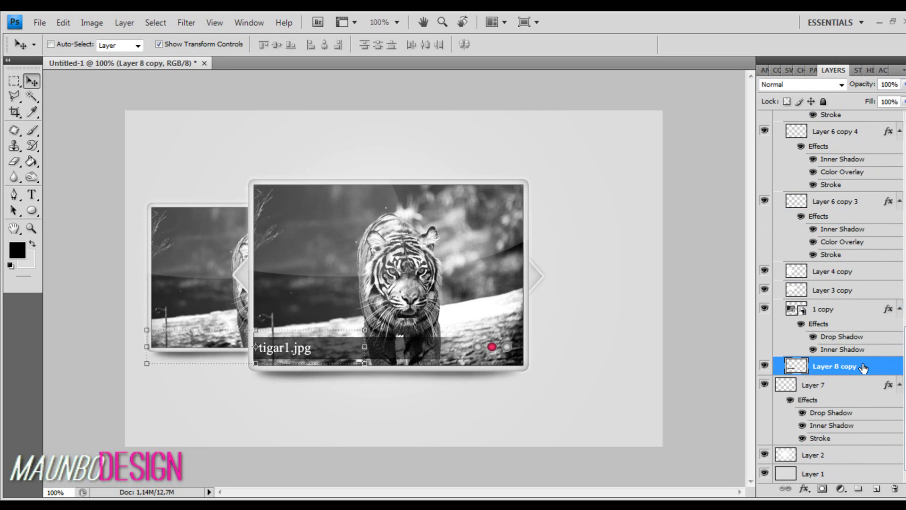
# Duplicate Group 1 copy, the smaller slide behind the main one.
pyautogui.scroll(6, 840, 365)
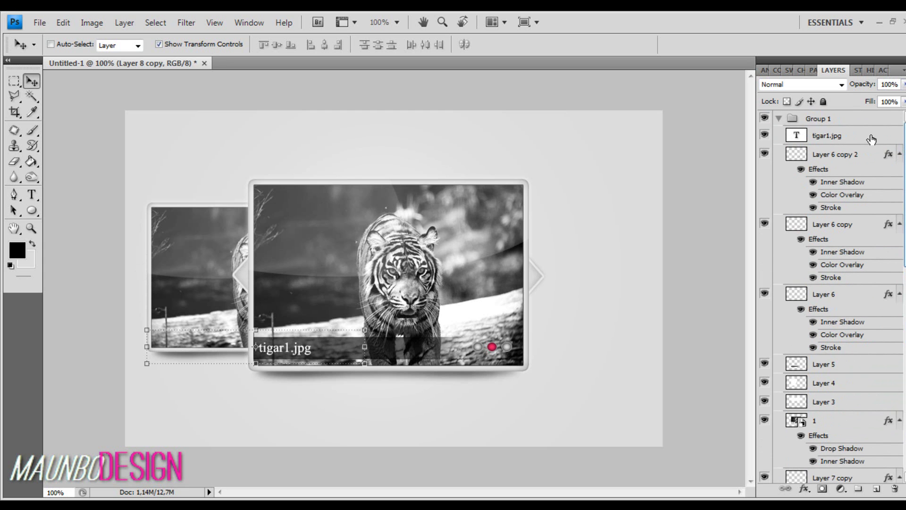
pyautogui.click(840, 121)
pyautogui.scroll(-6, 860, 289)
pyautogui.scroll(5, 857, 253)
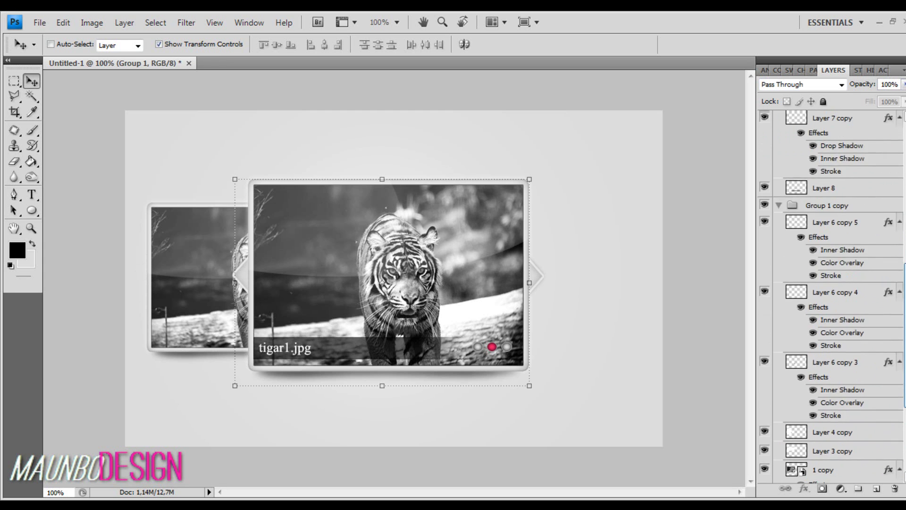
pyautogui.click(821, 210)
pyautogui.hotkey('ctrl', 'j')
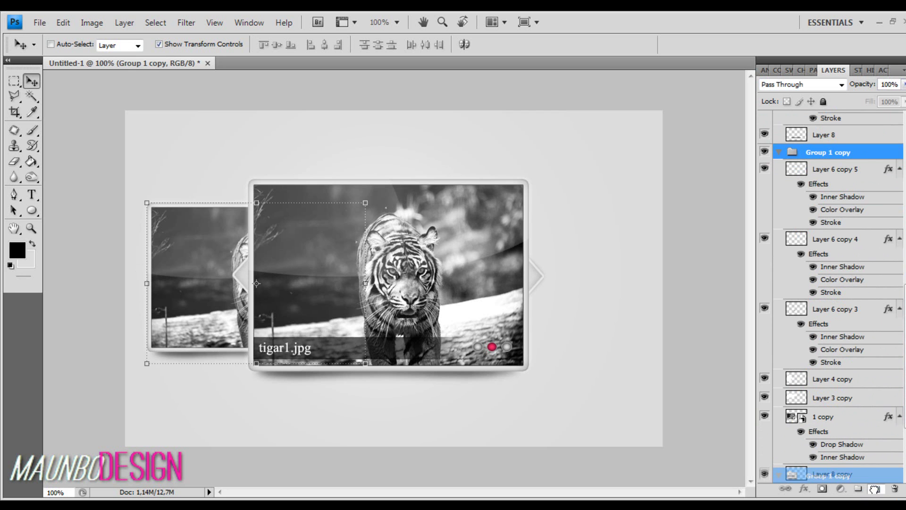
# Move the duplicated small slide to the right until it extends from behind the main slide's right edge, mirroring the left one.
pyautogui.moveTo(194, 299); pyautogui.dragTo(456, 294)
pyautogui.hotkey('shift', 'Right')
pyautogui.hotkey('shift', 'Right')
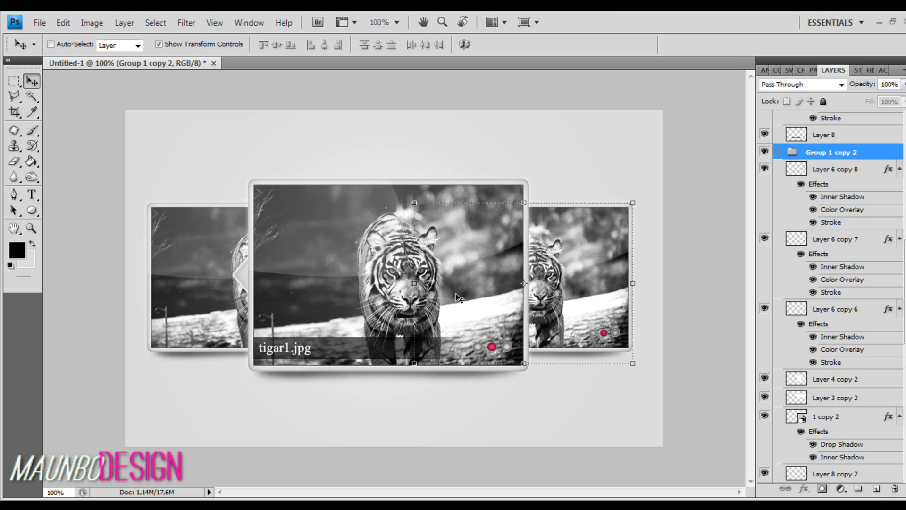
pyautogui.press('Right')
pyautogui.press('Right')
pyautogui.press('Right')
pyautogui.press('Right')
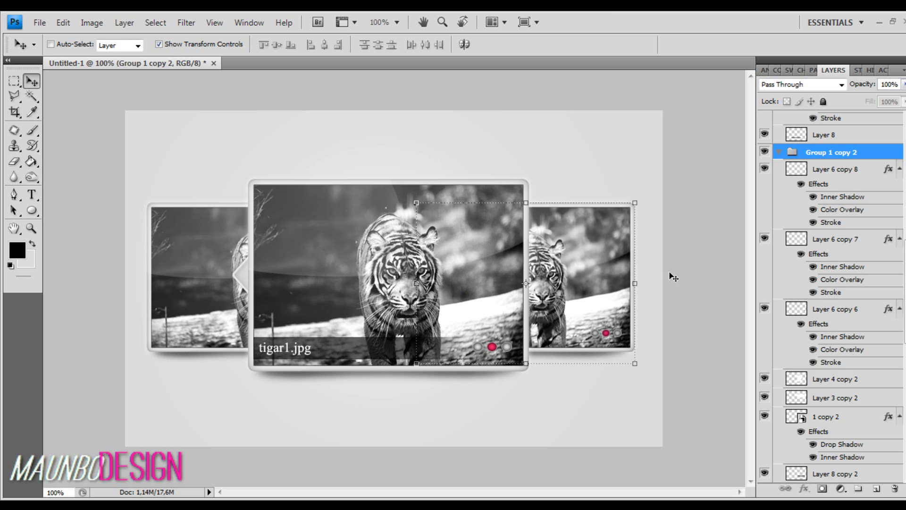
# Delete the three indicator dot layers, Layer 6 copy 8, copy 7 and copy 6, from Group 1 copy 2.
pyautogui.click(822, 170)
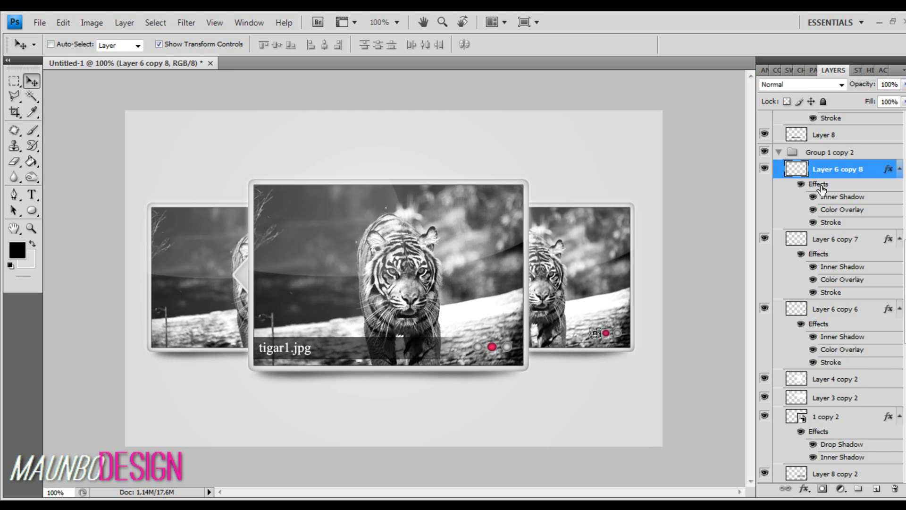
pyautogui.press('Delete')
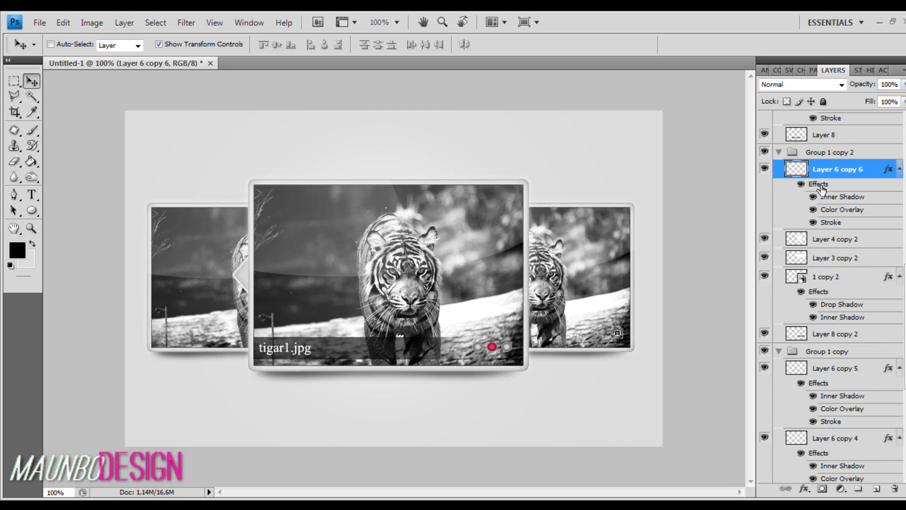
pyautogui.press('Delete')
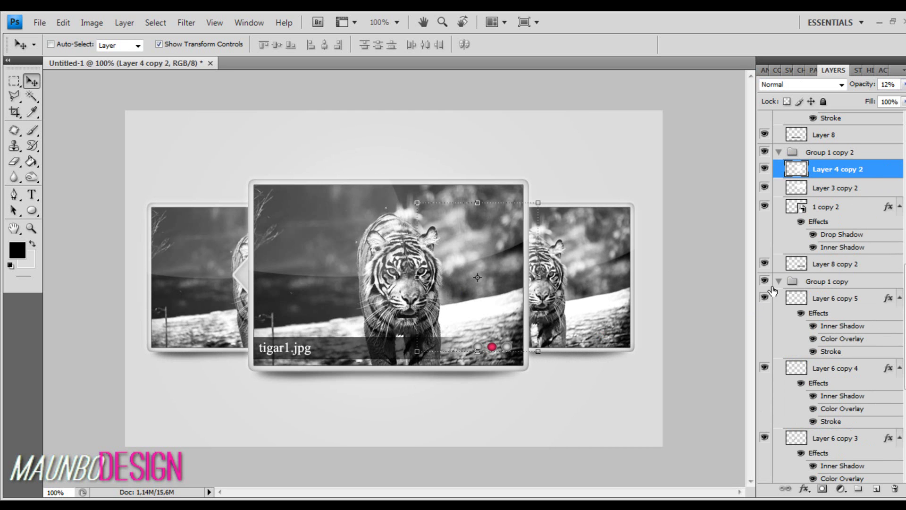
pyautogui.click(823, 153)
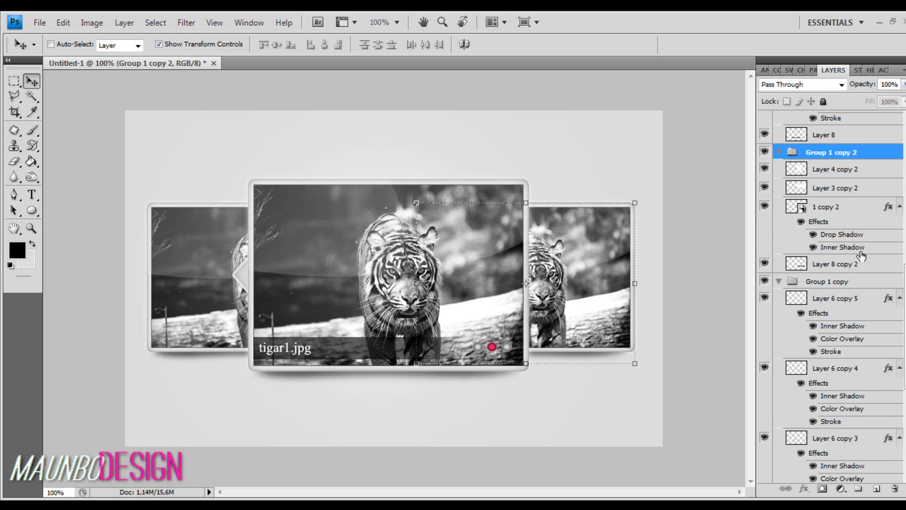
# Duplicate the main slide's left navigation arrow layer, Layer 7 copy, inside Group 1.
pyautogui.scroll(5, 905, 283)
pyautogui.scroll(-6, 831, 283)
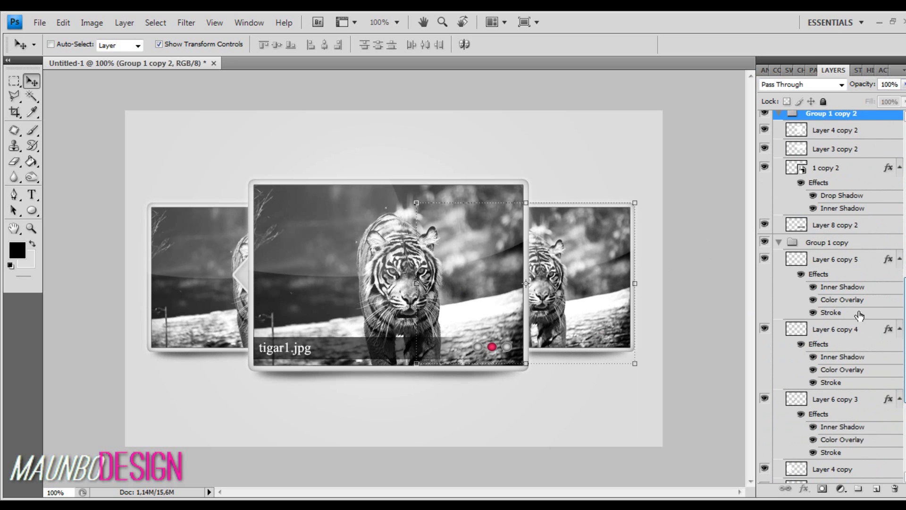
pyautogui.scroll(1, 868, 277)
pyautogui.scroll(-10, 840, 260)
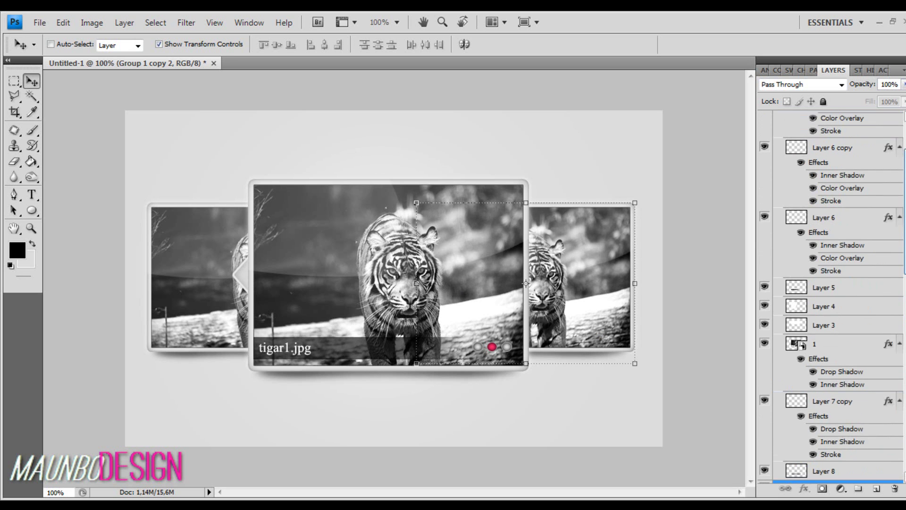
pyautogui.click(845, 156)
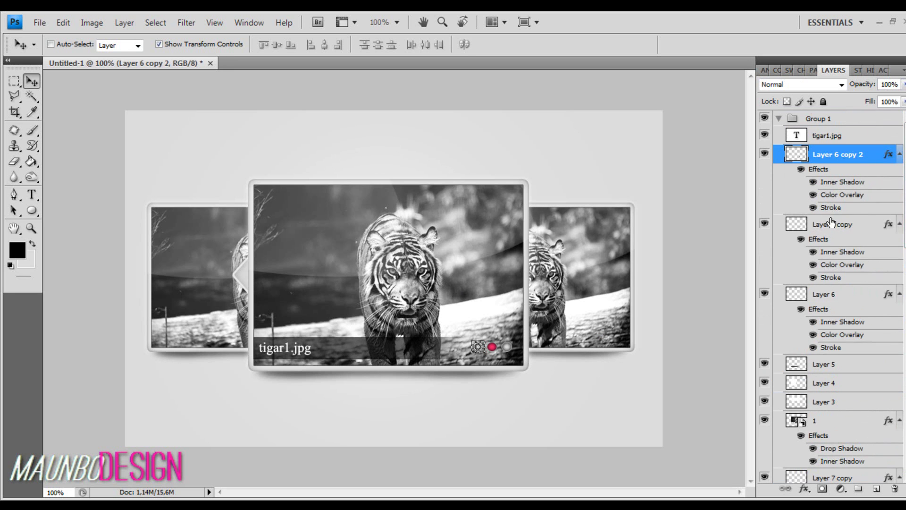
pyautogui.click(832, 222)
pyautogui.click(825, 293)
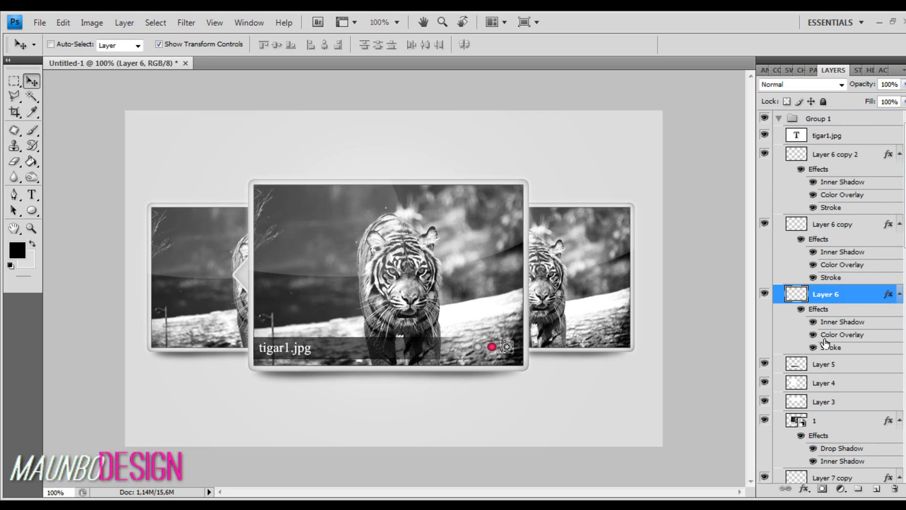
pyautogui.click(836, 400)
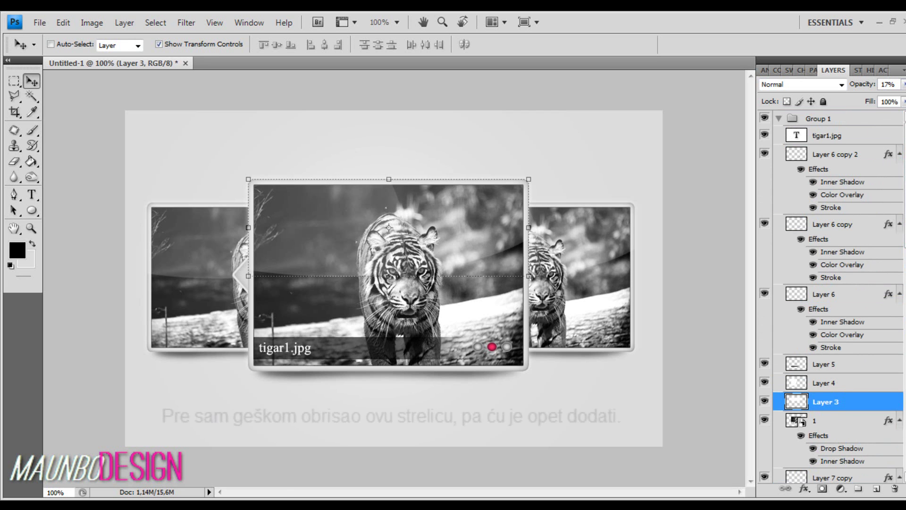
pyautogui.scroll(-5, 892, 302)
pyautogui.scroll(-1, 872, 309)
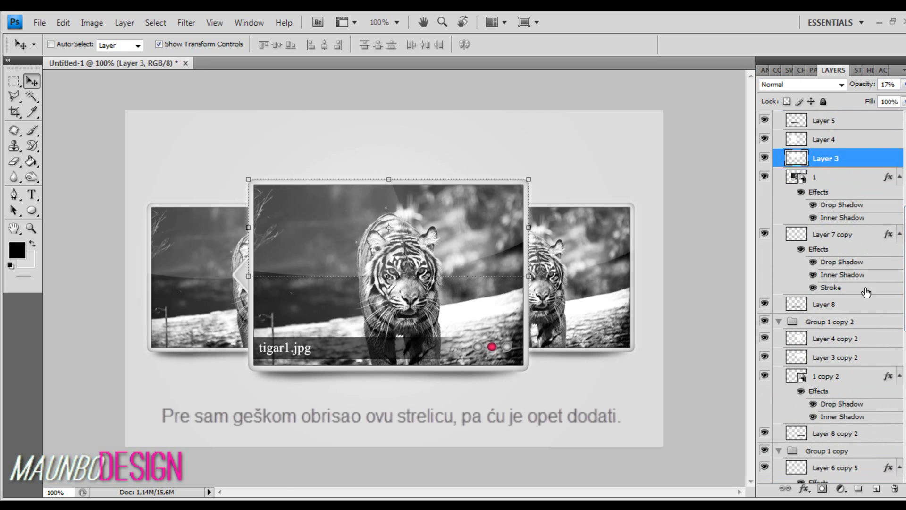
pyautogui.click(833, 239)
pyautogui.moveTo(816, 234); pyautogui.dragTo(877, 488)
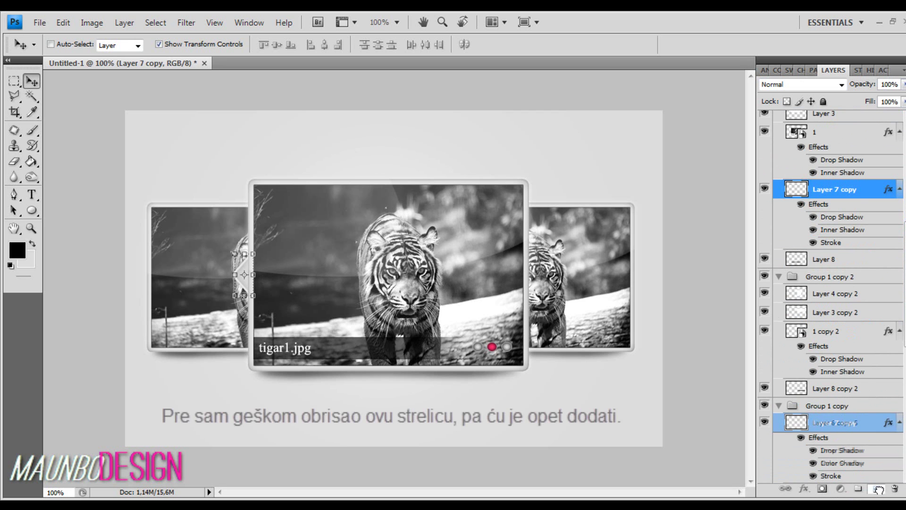
# Flip the duplicated arrow horizontally with a width of -100% and place it at the main slide's right edge.
pyautogui.hotkey('ctrl', 't')
pyautogui.moveTo(235, 274); pyautogui.dragTo(275, 274)
pyautogui.moveTo(236, 45); pyautogui.dragTo(216, 44)
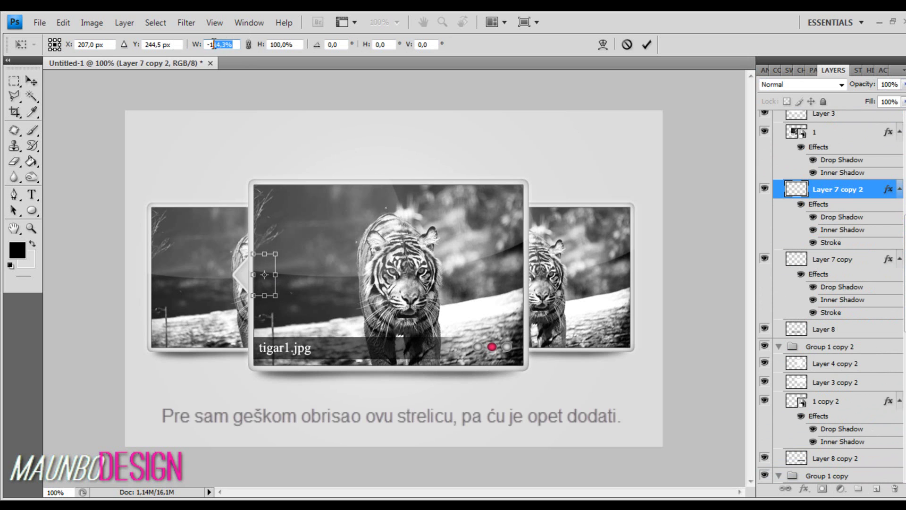
pyautogui.write('100')
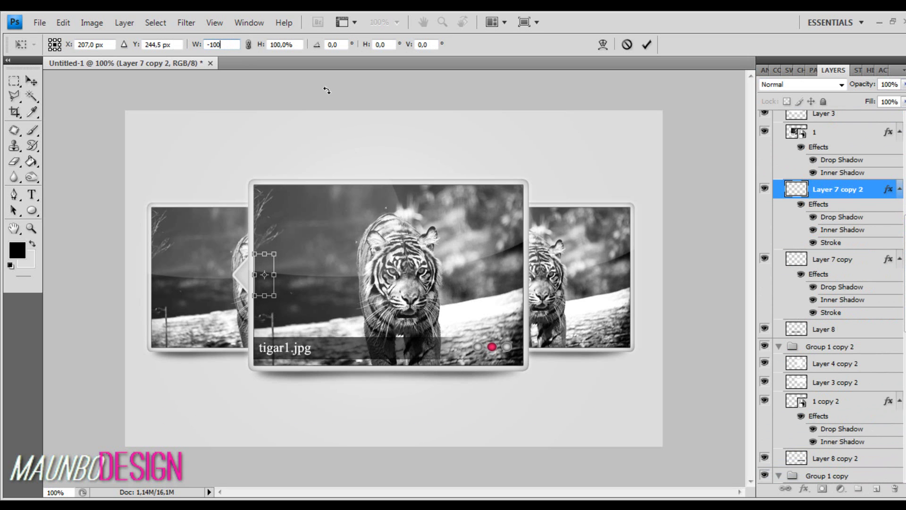
pyautogui.click(31, 81)
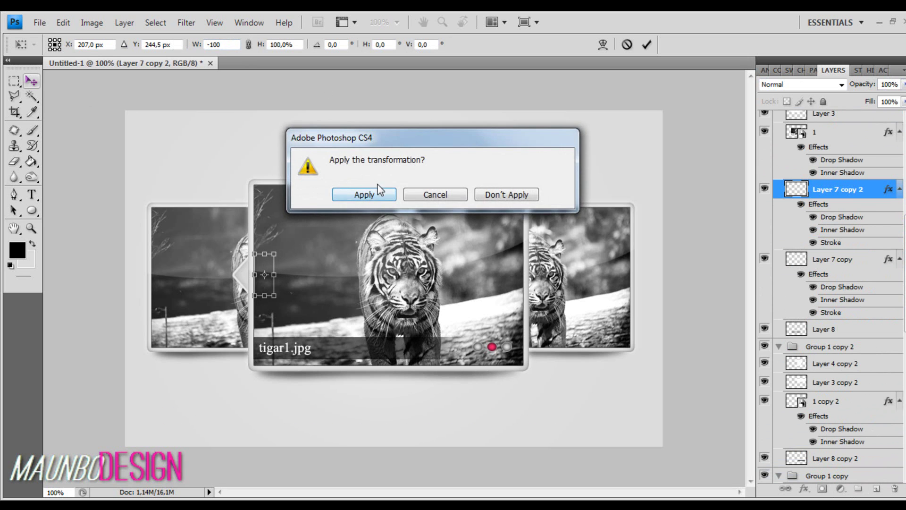
pyautogui.click(364, 194)
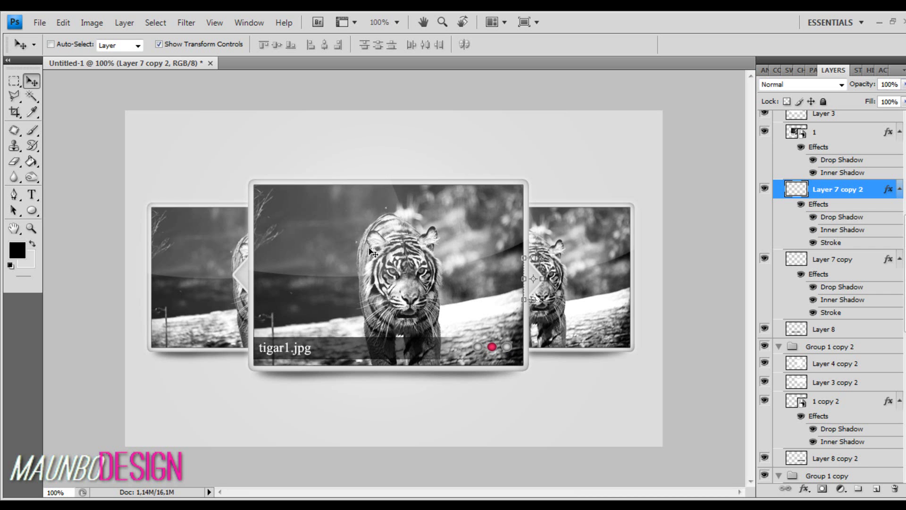
# Collapse Group 1, Group 1 copy 2 and Group 1 copy in the layer list.
pyautogui.scroll(6, 830, 236)
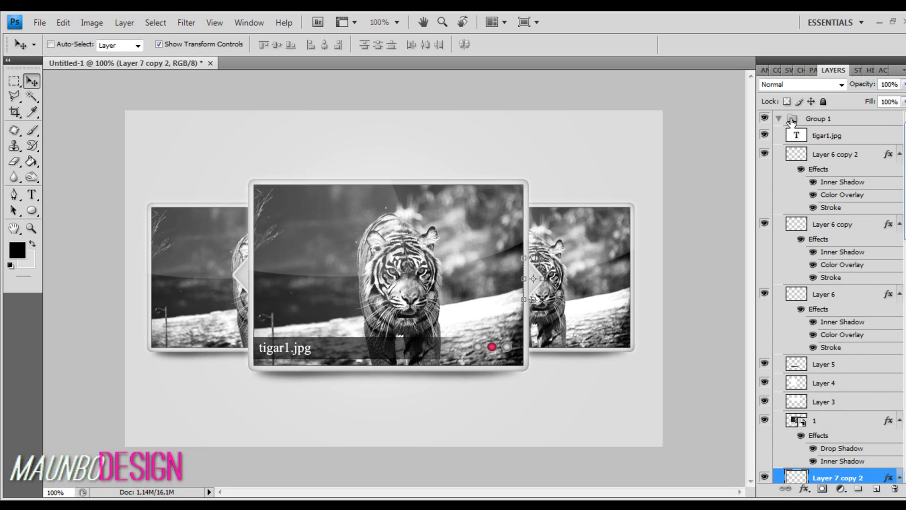
pyautogui.click(775, 118)
pyautogui.click(874, 119)
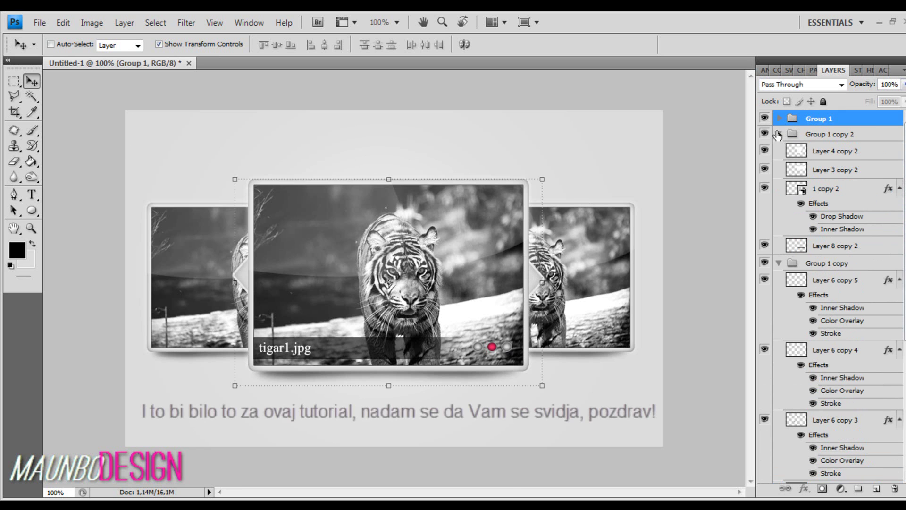
pyautogui.click(780, 150)
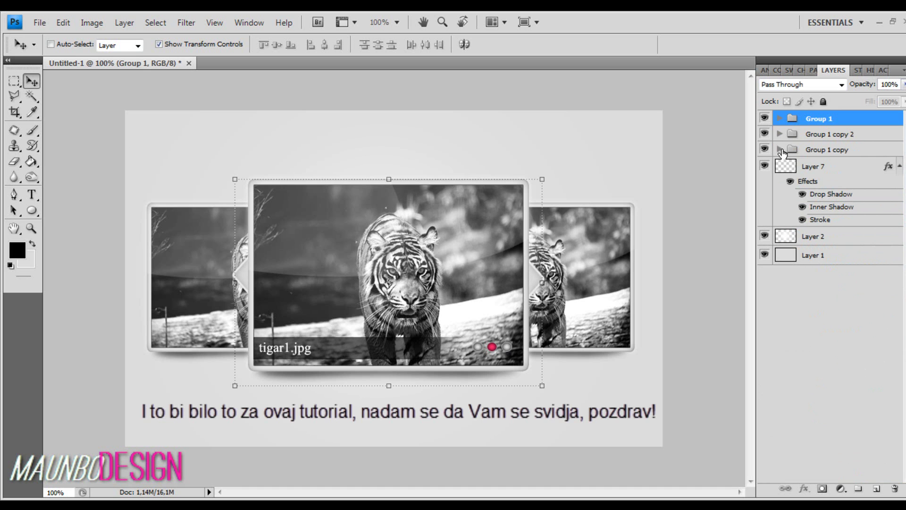
# Move Group 1, Group 1 copy 2 and Group 1 copy together slightly to the right to center the slider on the canvas.
pyautogui.keyDown('ctrl'); pyautogui.click(826, 151); pyautogui.keyUp('ctrl')
pyautogui.keyDown('ctrl'); pyautogui.click(824, 134); pyautogui.keyUp('ctrl')
pyautogui.moveTo(538, 269); pyautogui.dragTo(543, 270)
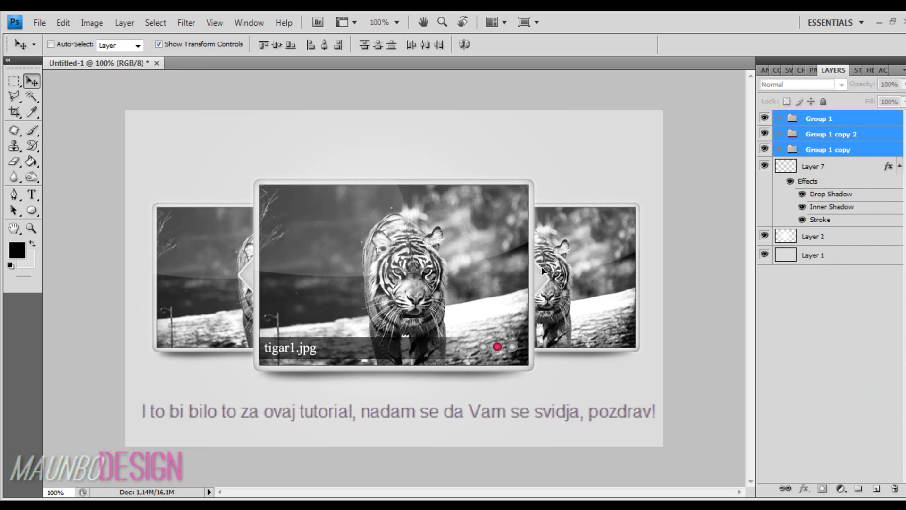